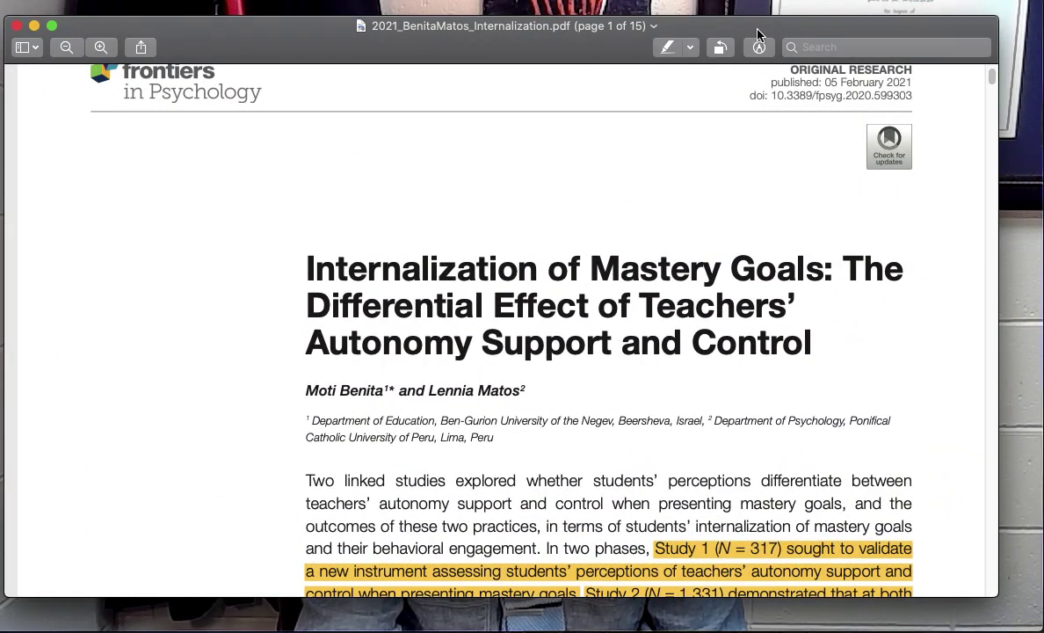
Scroll through page 1 of the mastery-goals article and enlarge the Preview window so the highlighted abstract is bigger.
scroll(625, 326, "down", 5)
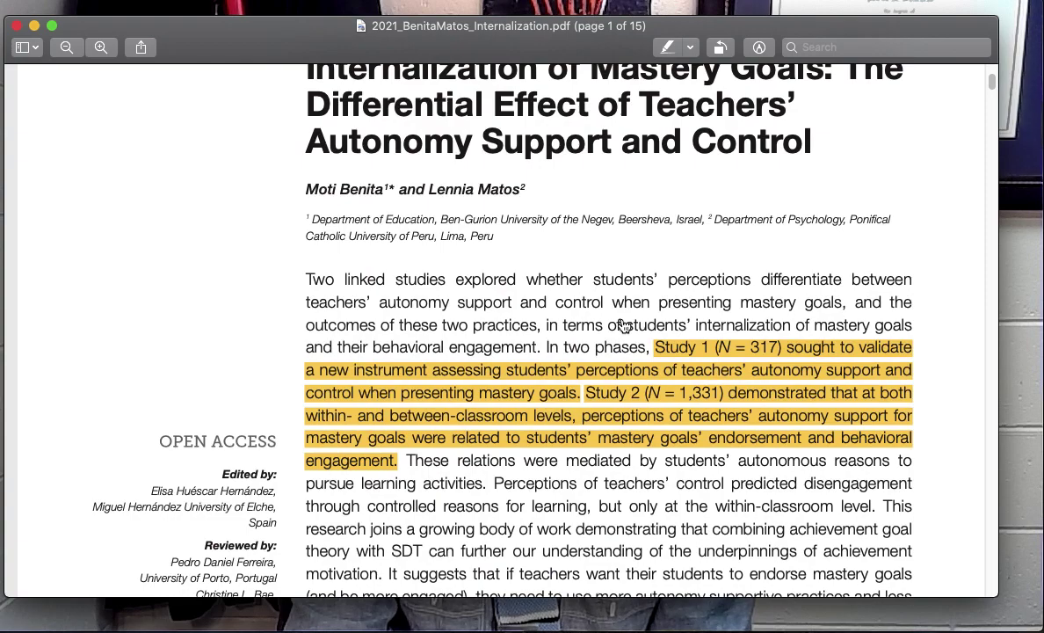
scroll(624, 326, "up", 3)
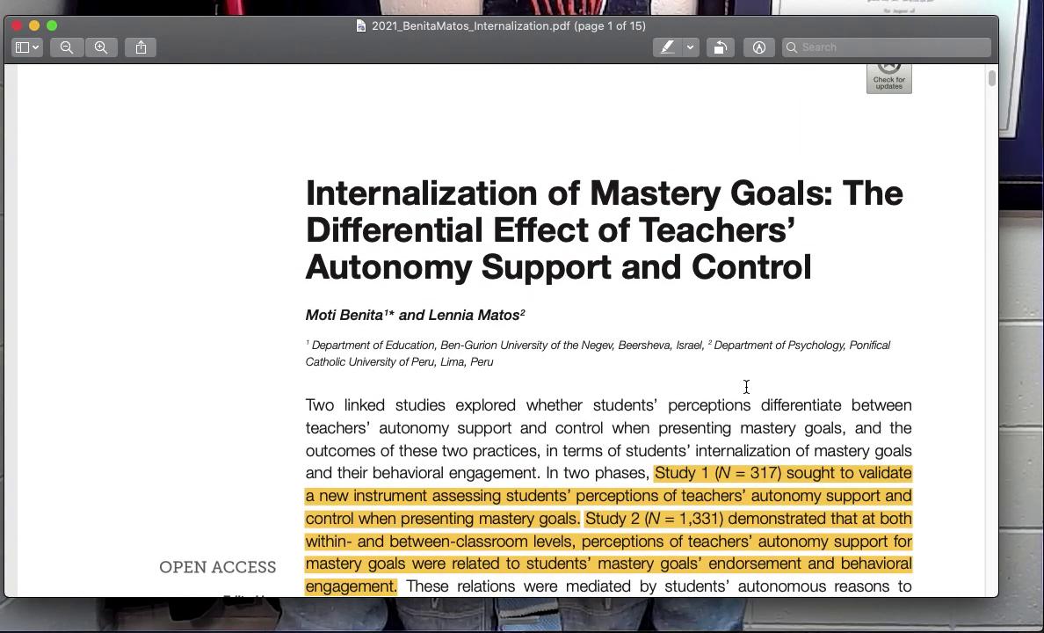
left_click_drag(999, 597, 1033, 629)
scroll(735, 488, "up", 5)
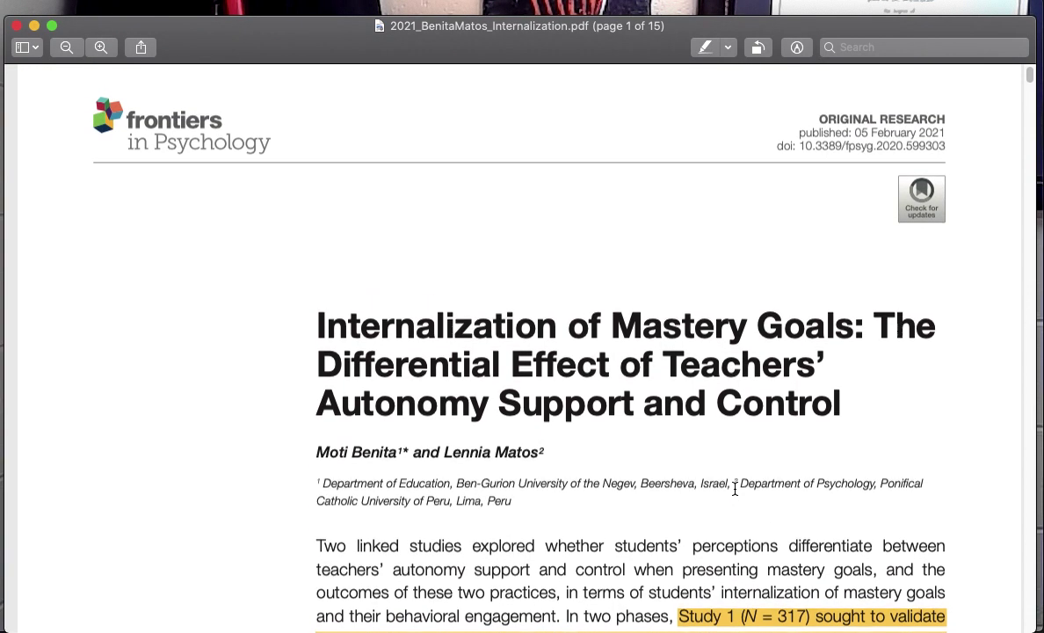
scroll(735, 488, "right", 1)
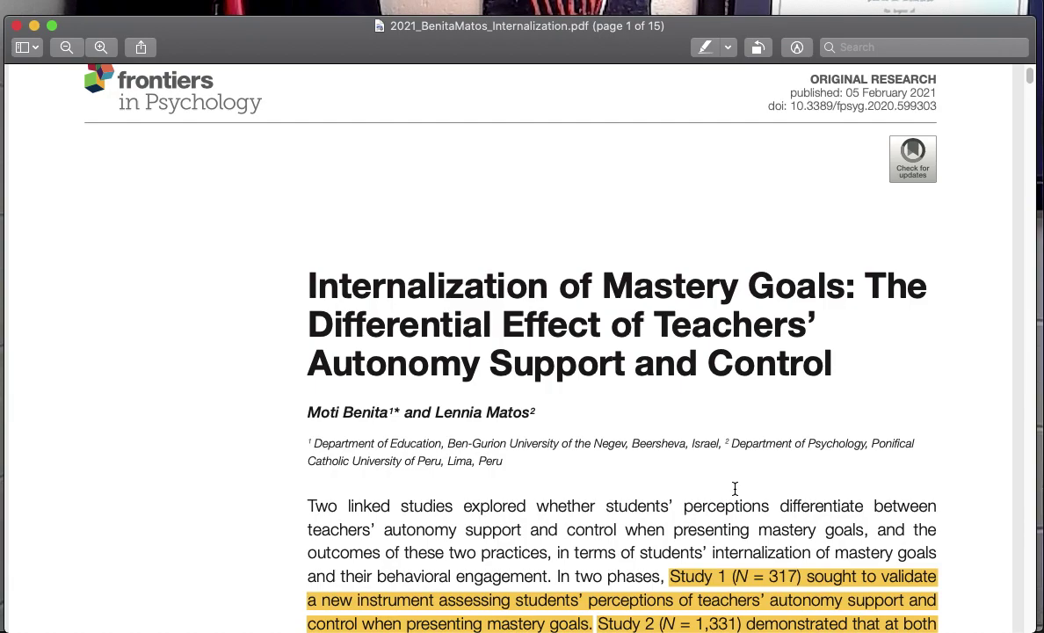
scroll(735, 489, "down", 2)
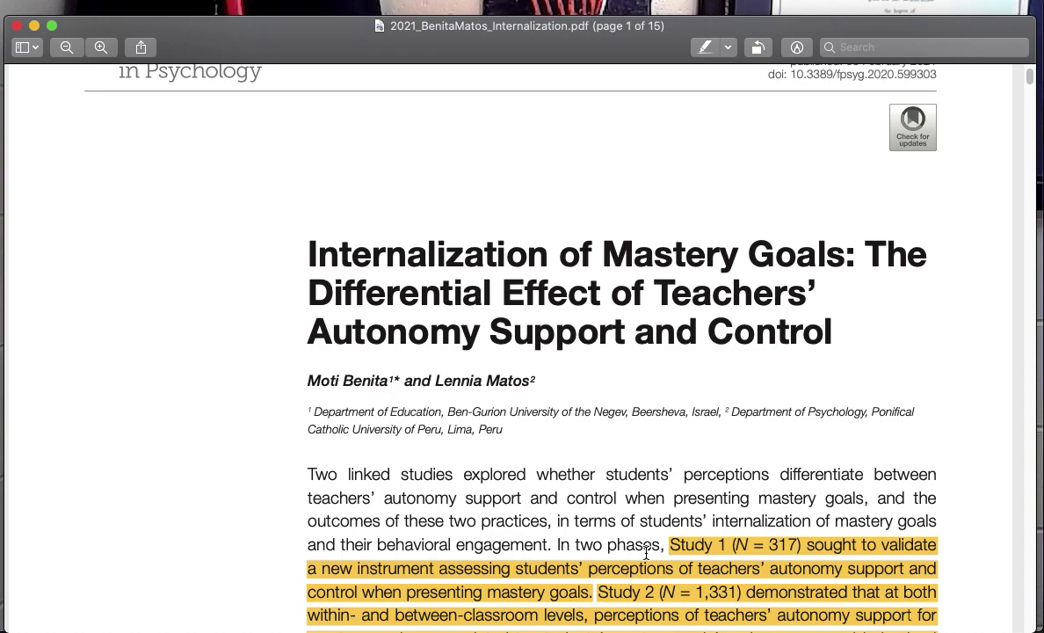
scroll(646, 552, "down", 5)
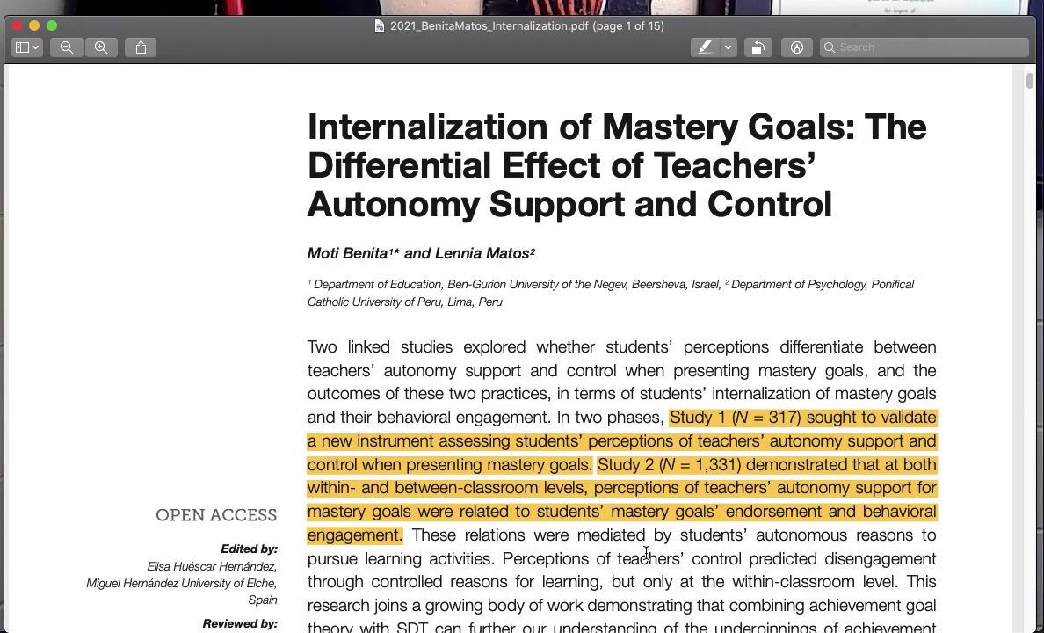
scroll(646, 552, "down", 3)
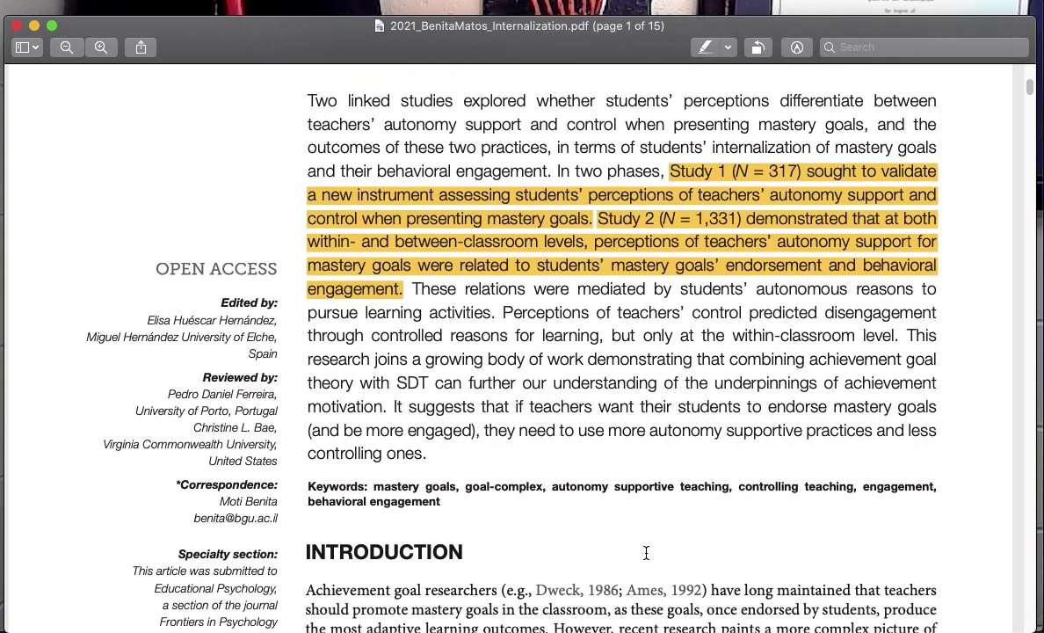
scroll(646, 552, "up", 1)
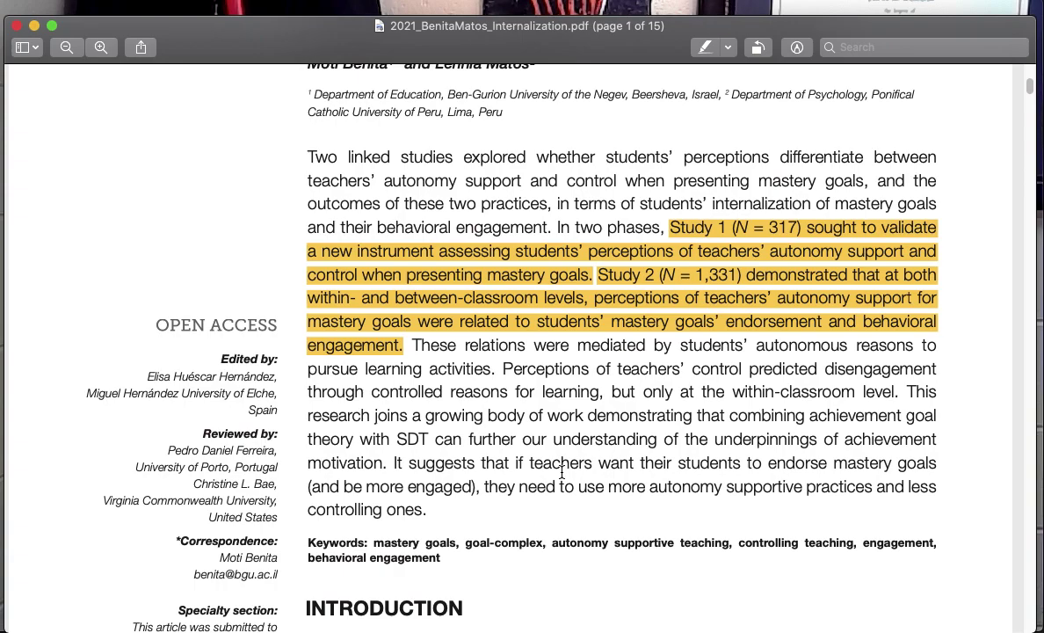
scroll(561, 473, "down", 5)
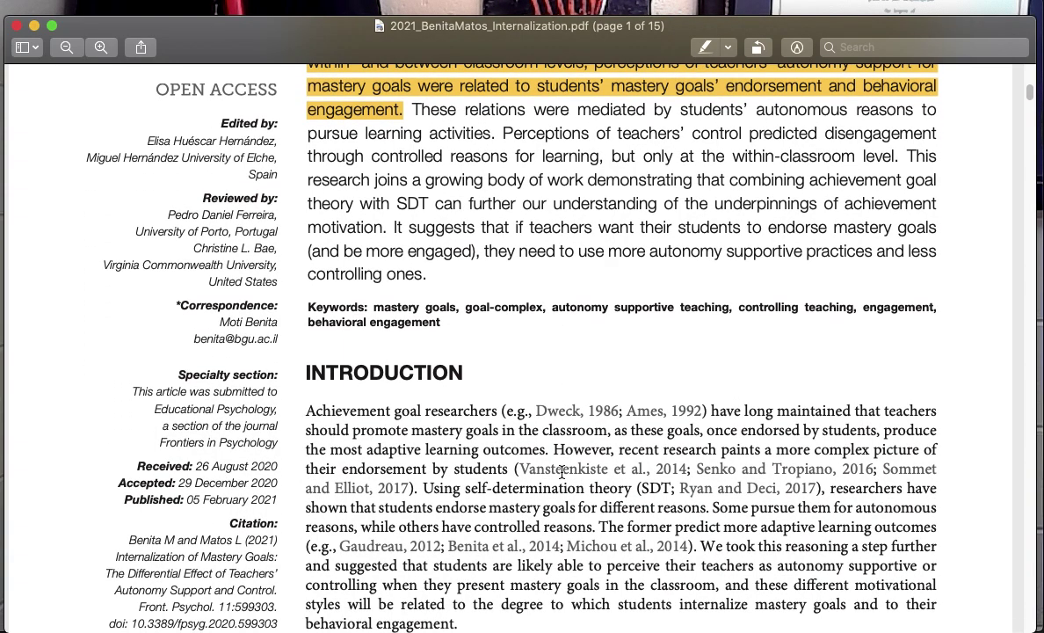
scroll(561, 473, "up", 5)
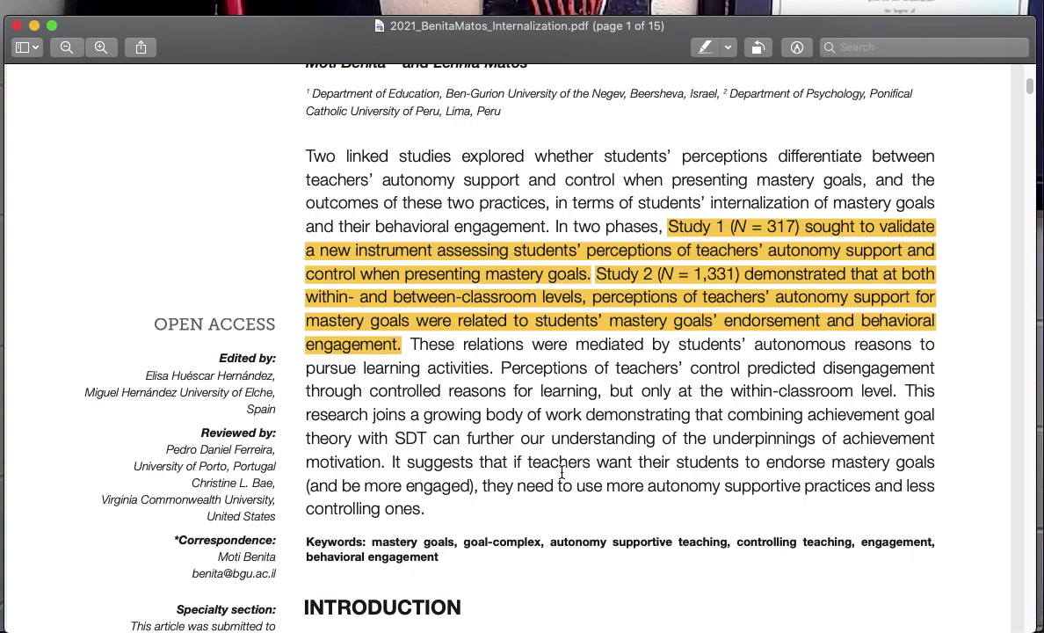
scroll(561, 473, "up", 1)
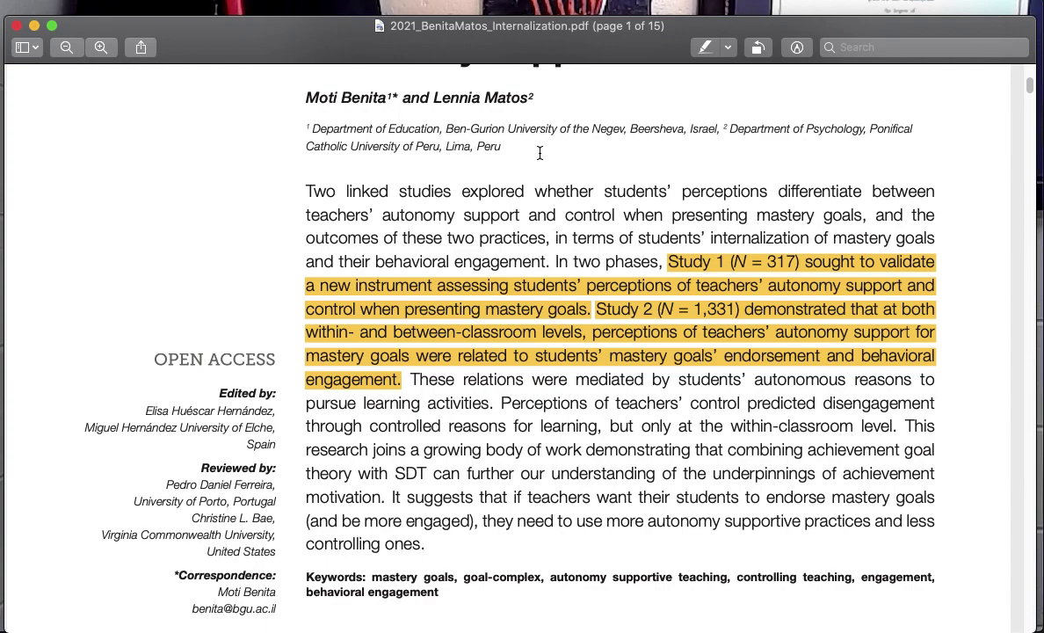
scroll(560, 226, "down", 3)
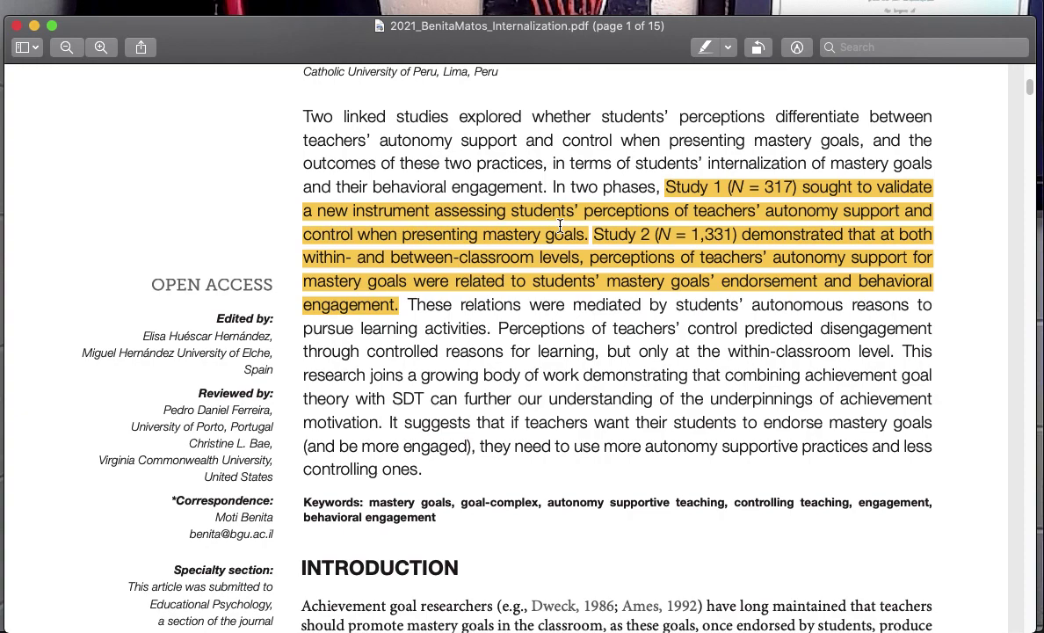
scroll(559, 226, "up", 2)
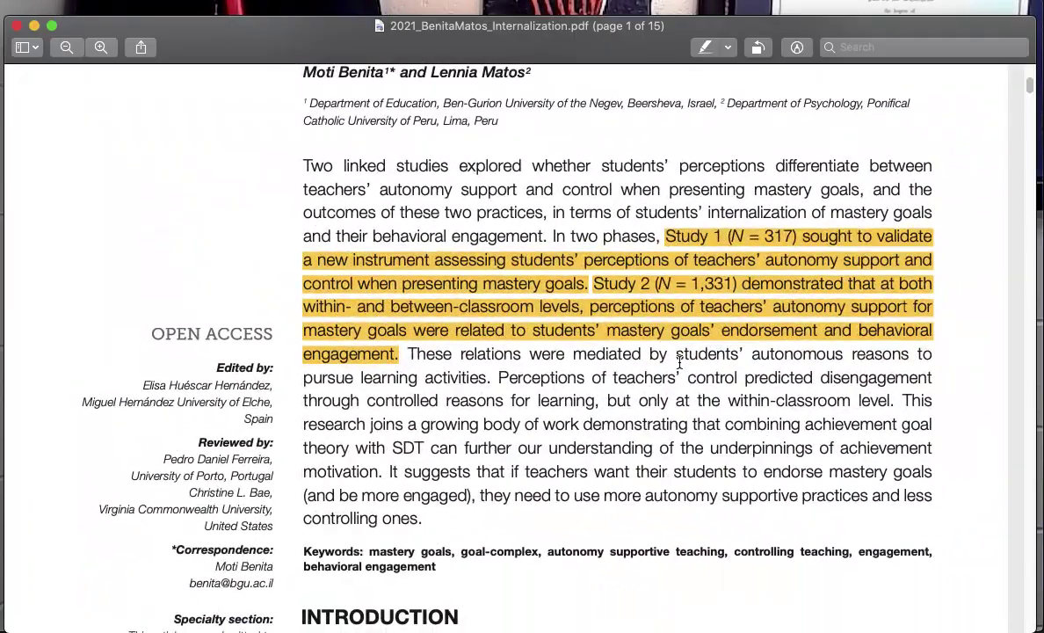
Scroll the article back up to its title, then switch over to the Word document.
scroll(678, 350, "down", 2)
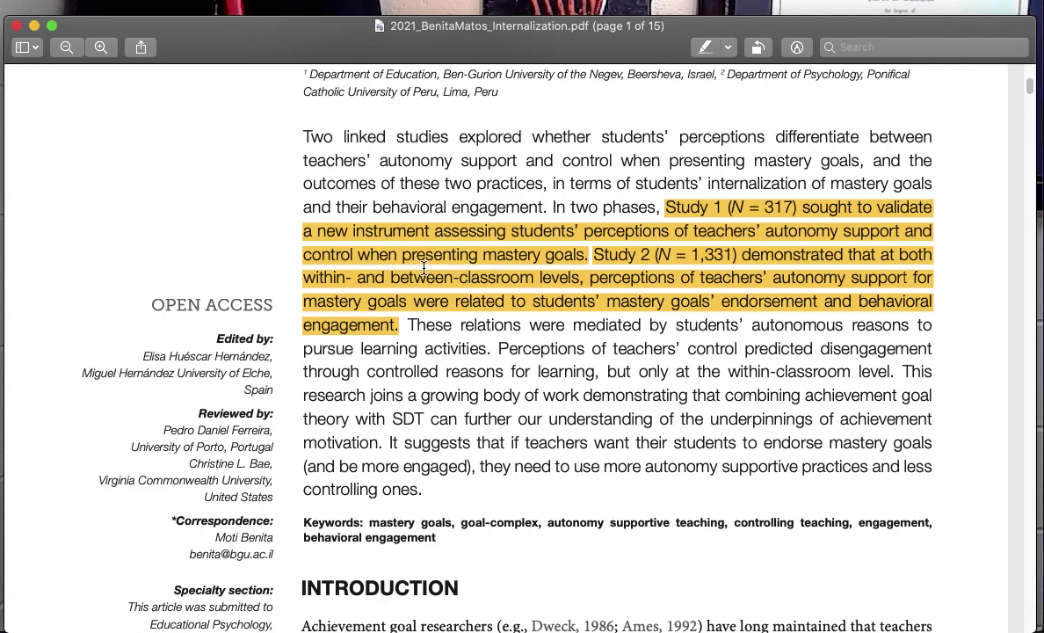
scroll(424, 268, "up", 1)
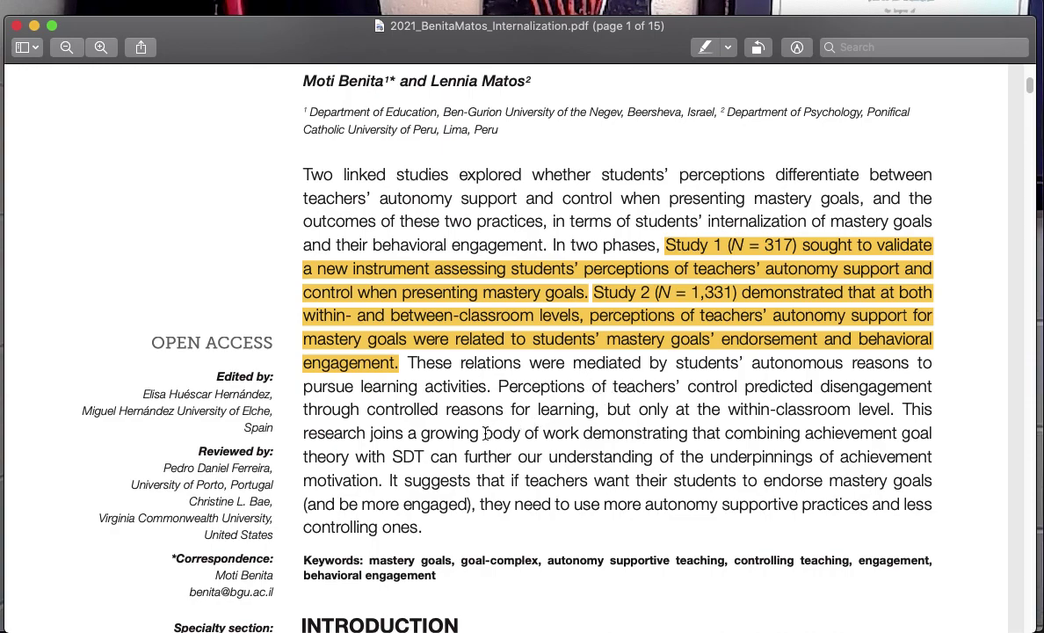
scroll(485, 433, "down", 1)
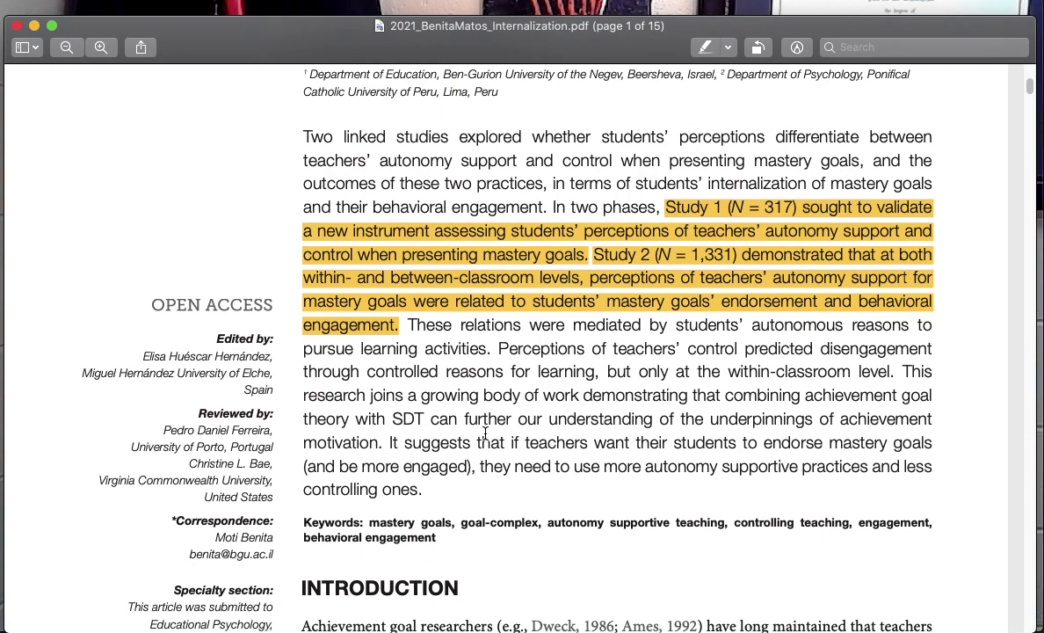
scroll(501, 281, "up", 2)
scroll(448, 328, "up", 4)
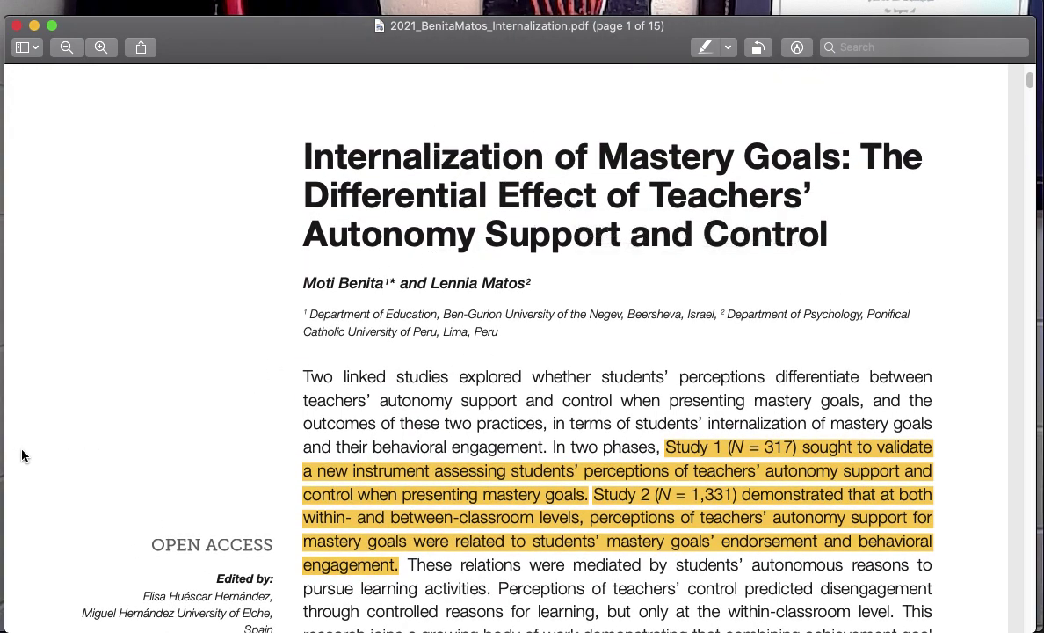
key("super+Tab")
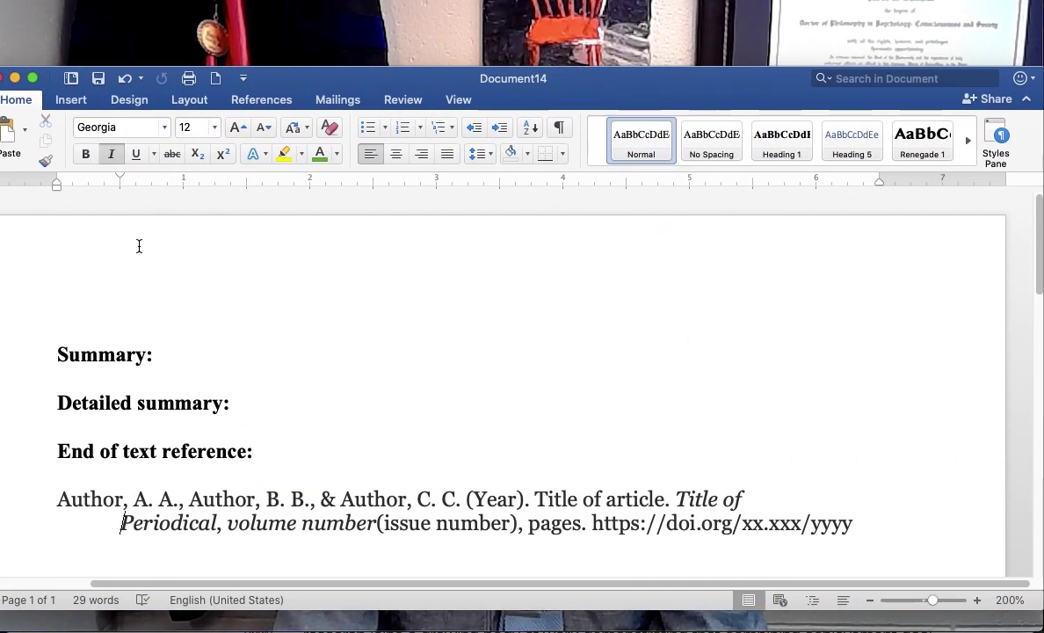
Write the Summary: 'Authors validate a new test of students' perceptions of teachers' autonomy support.'.
left_click(183, 357)
type("Authors")
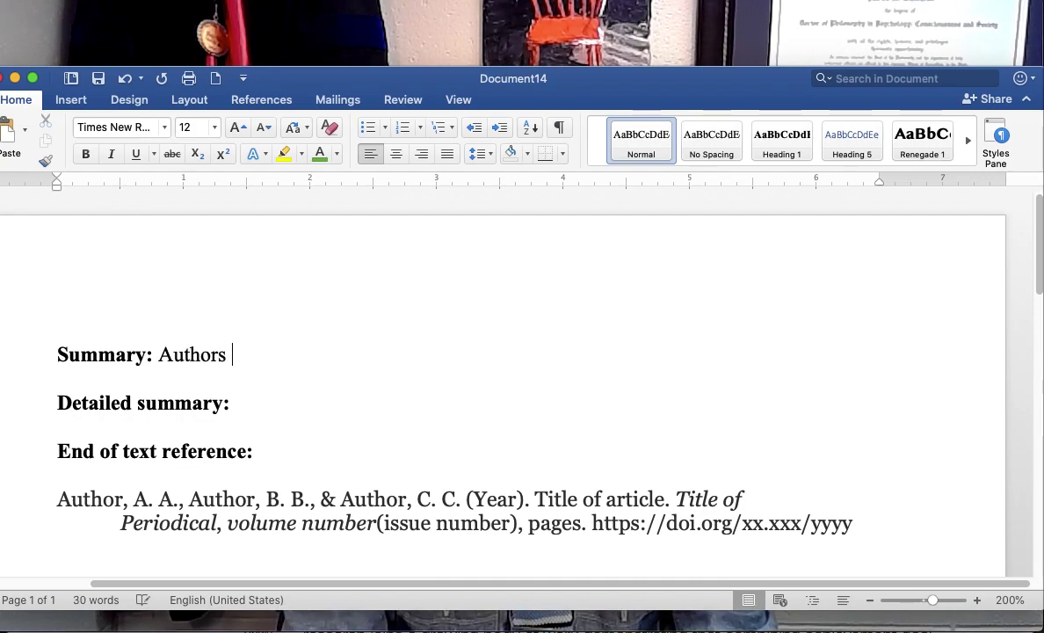
type(" validate a new ")
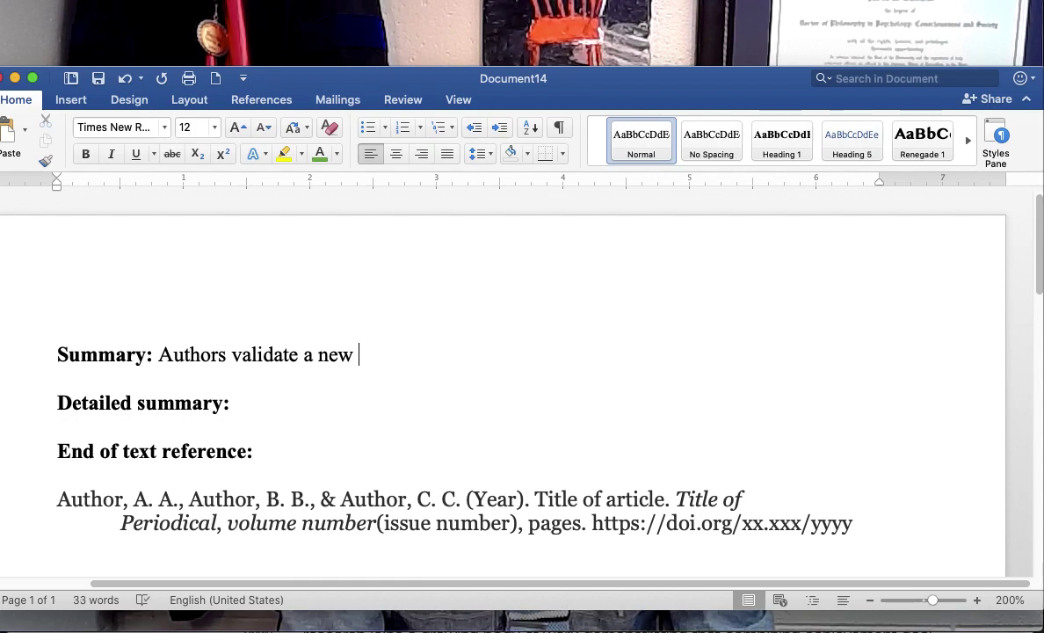
type("test of")
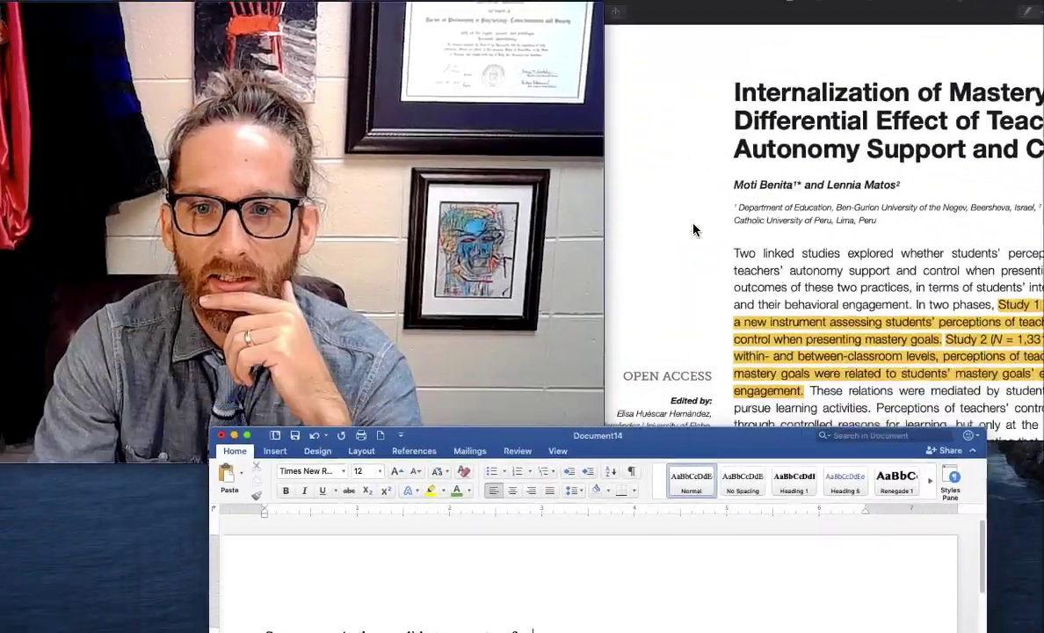
scroll(633, 249, "down", 3)
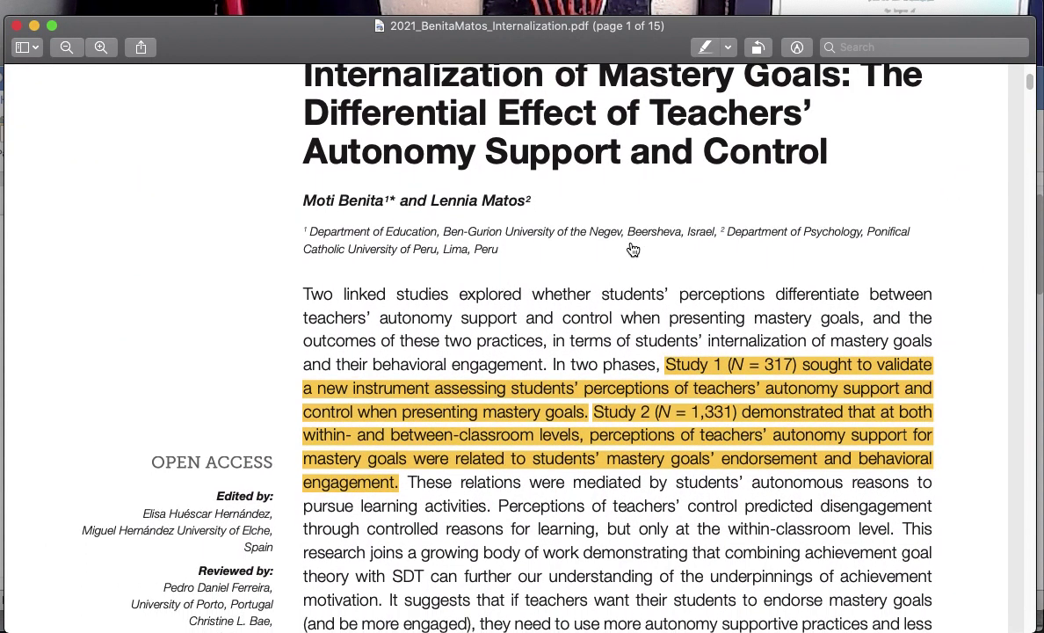
scroll(633, 249, "down", 1)
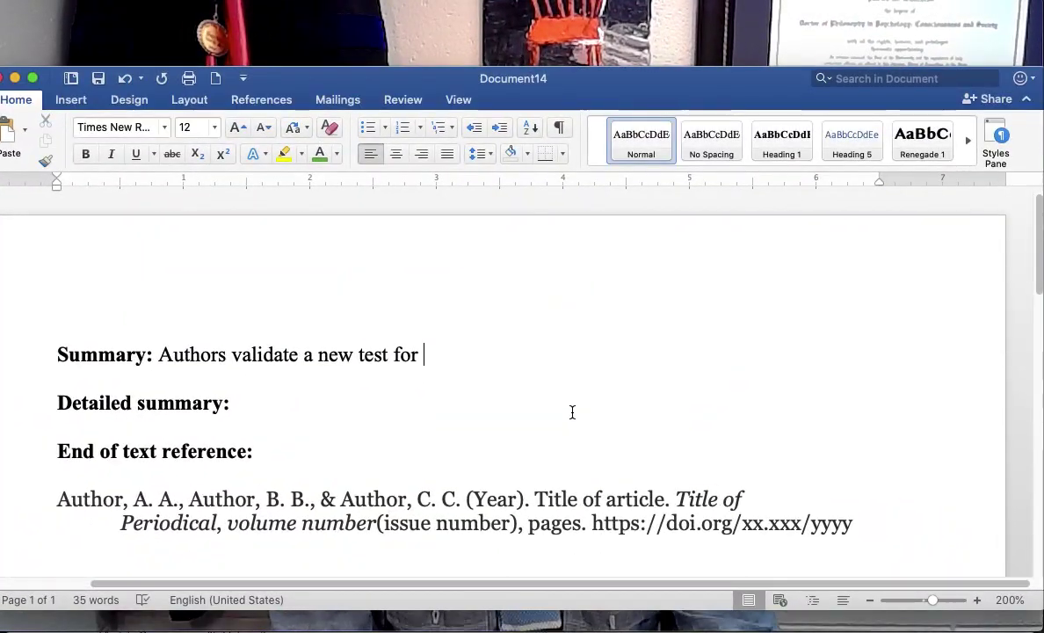
type("stud")
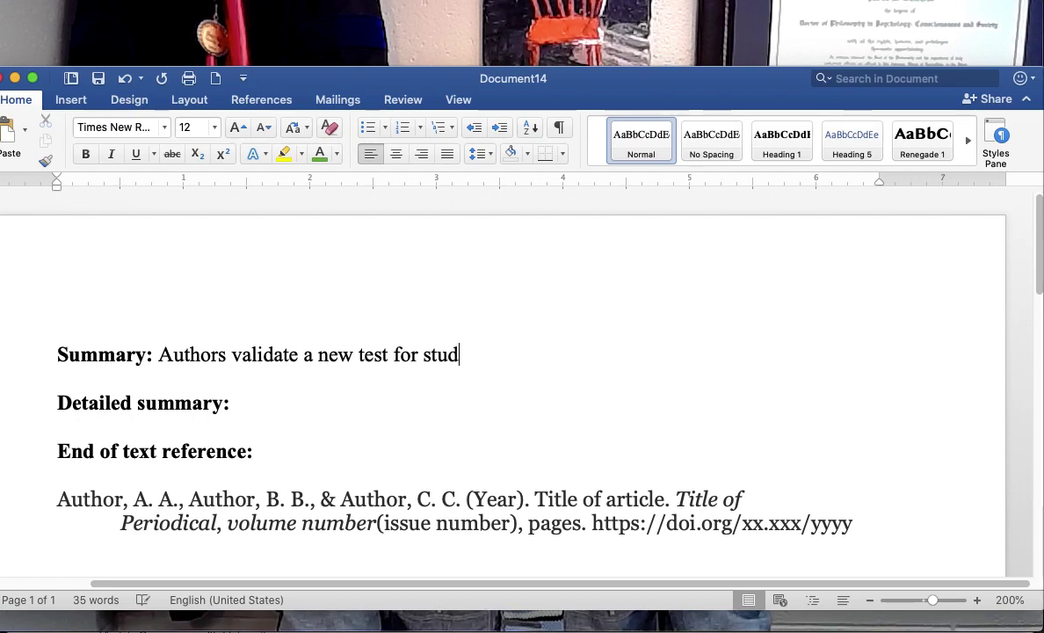
type("ents' prece")
key("BackSpace")
key("BackSpace")
key("BackSpace")
key("BackSpace")
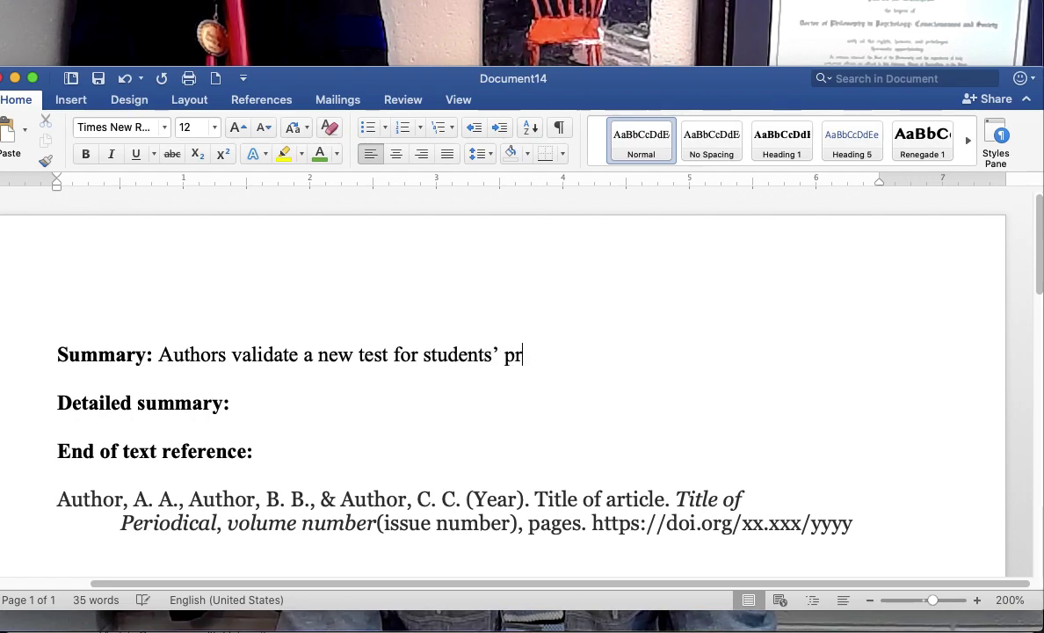
type("erceptions of teache")
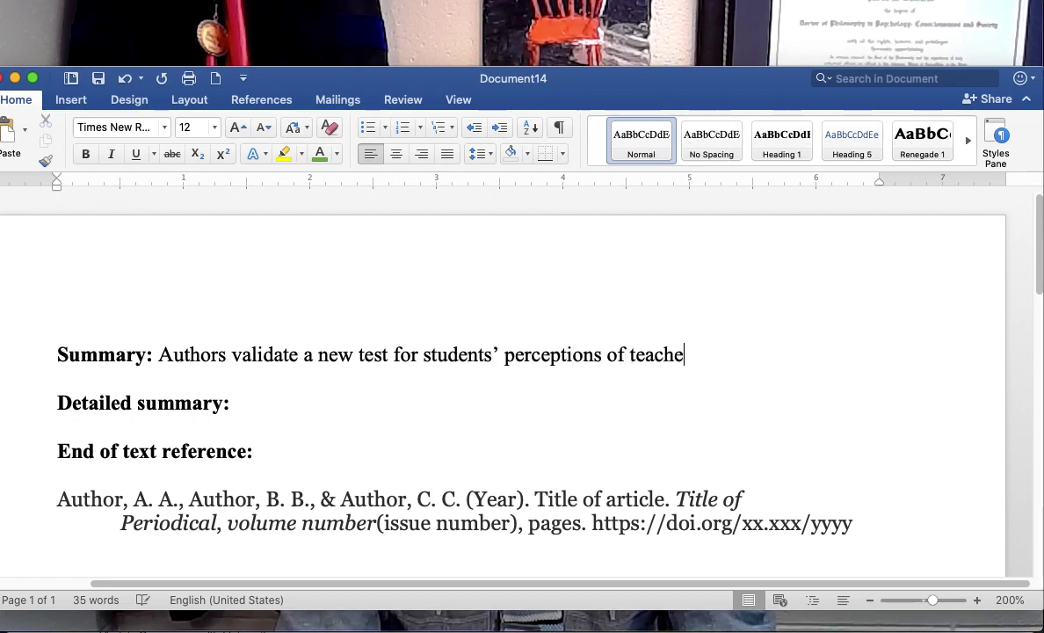
type("rs' autonomy suppo")
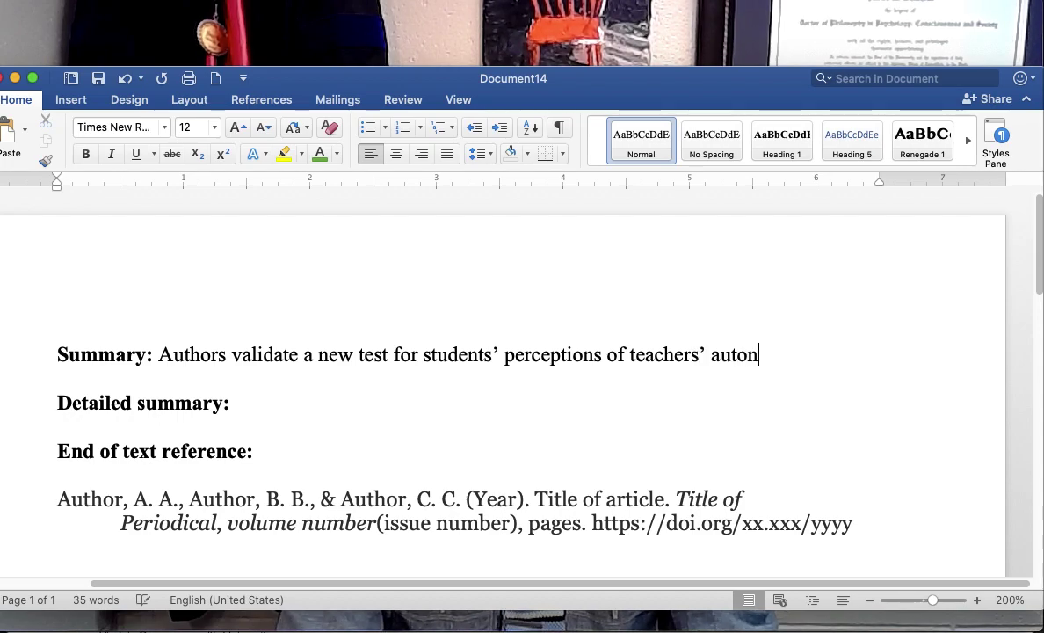
type("rt.")
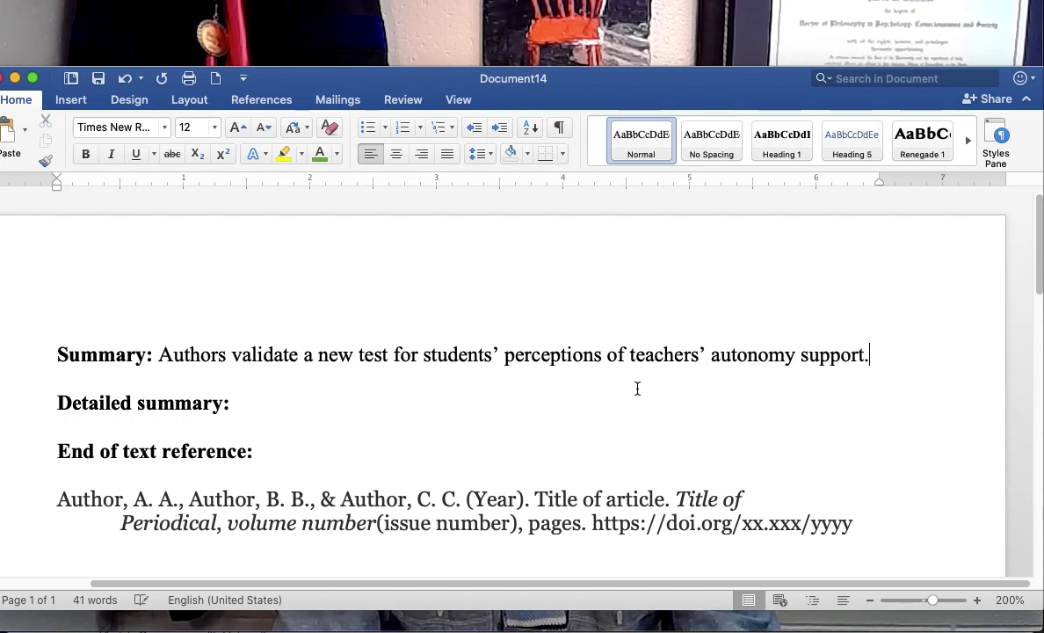
Extend it with ', and find that autonomy support is positively correlated with internalization of mastery goals.'.
left_click_drag(630, 353, 666, 354)
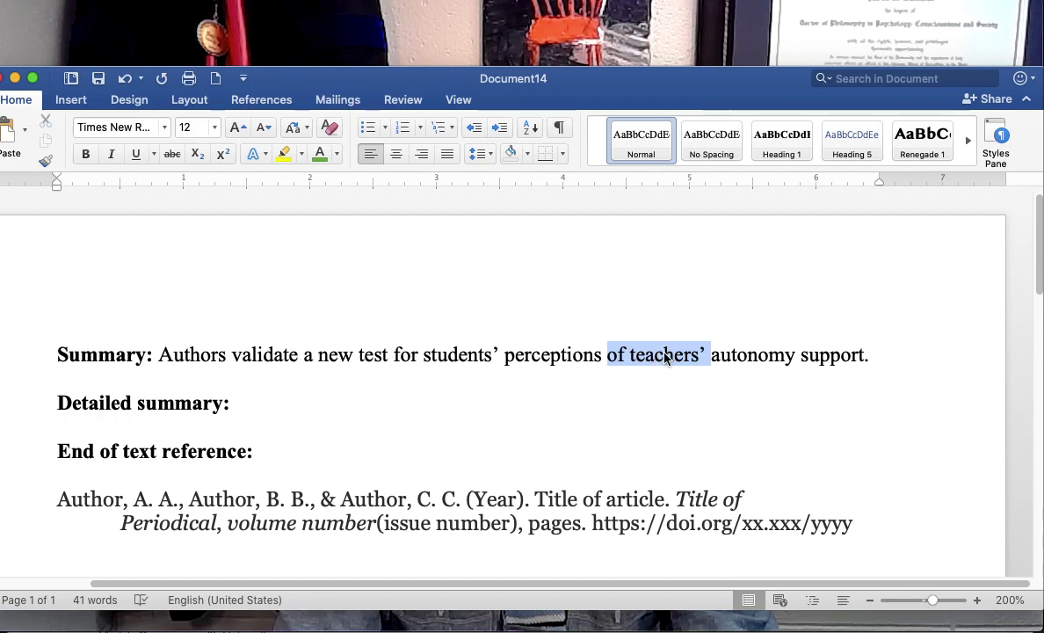
left_click(665, 354)
left_click(705, 355)
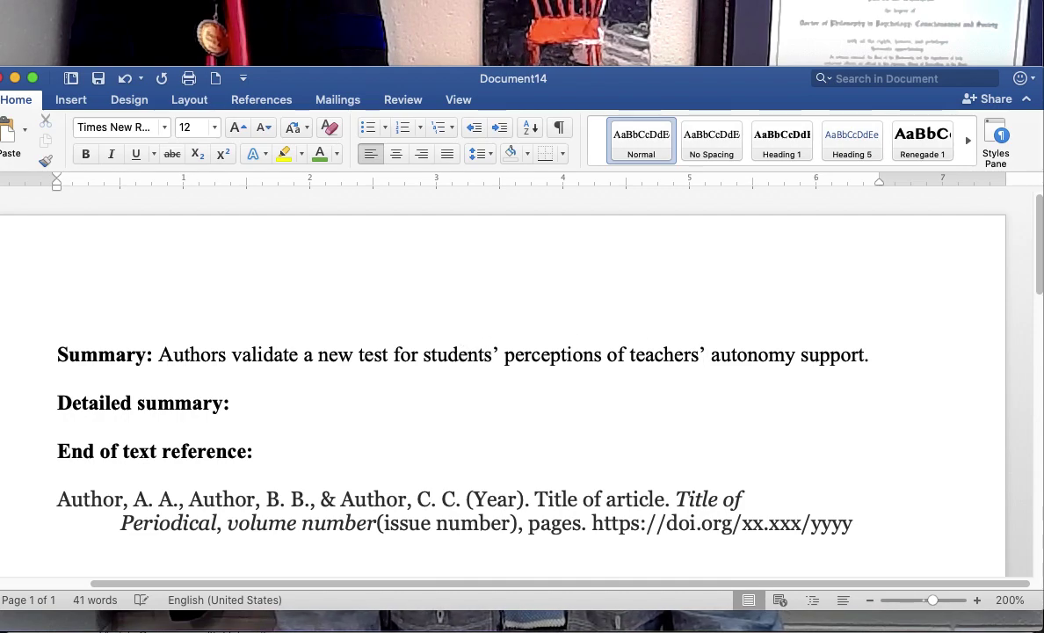
left_click(870, 354)
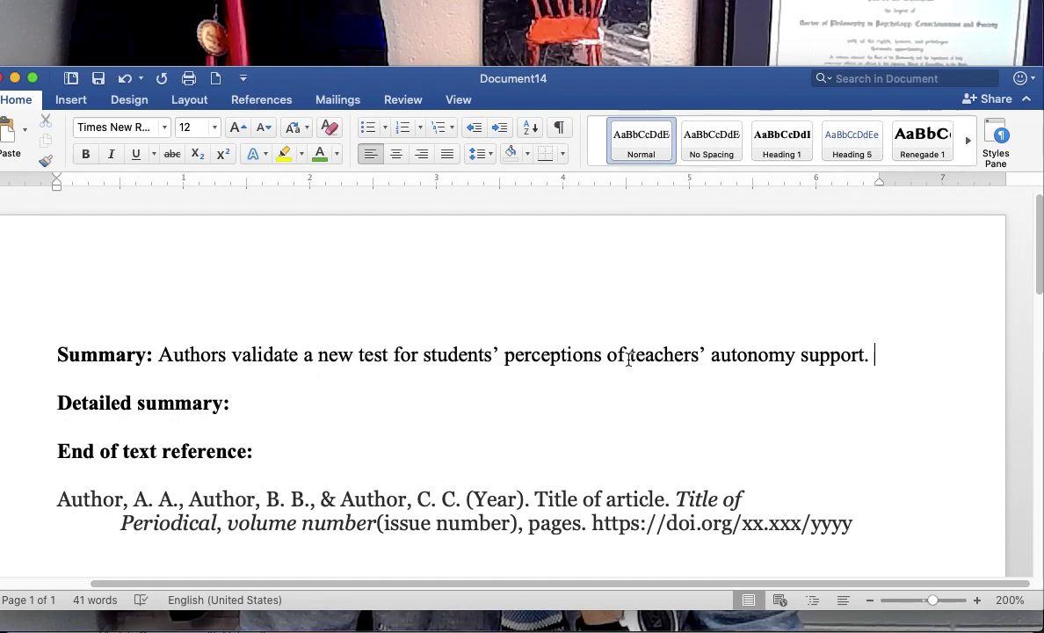
key("BackSpace")
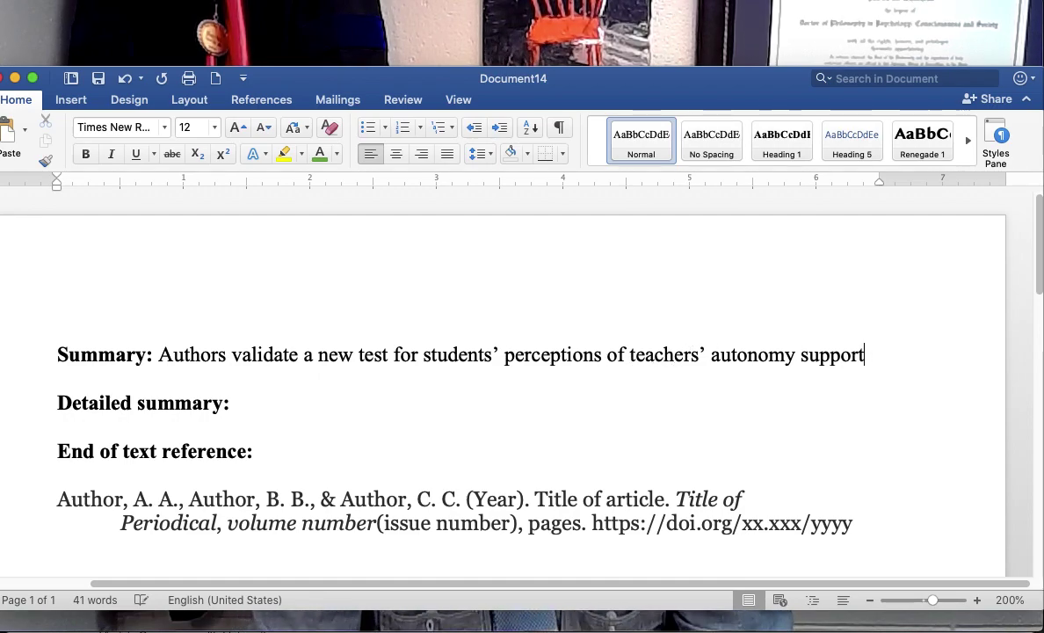
type(", and fi")
type("nd that ")
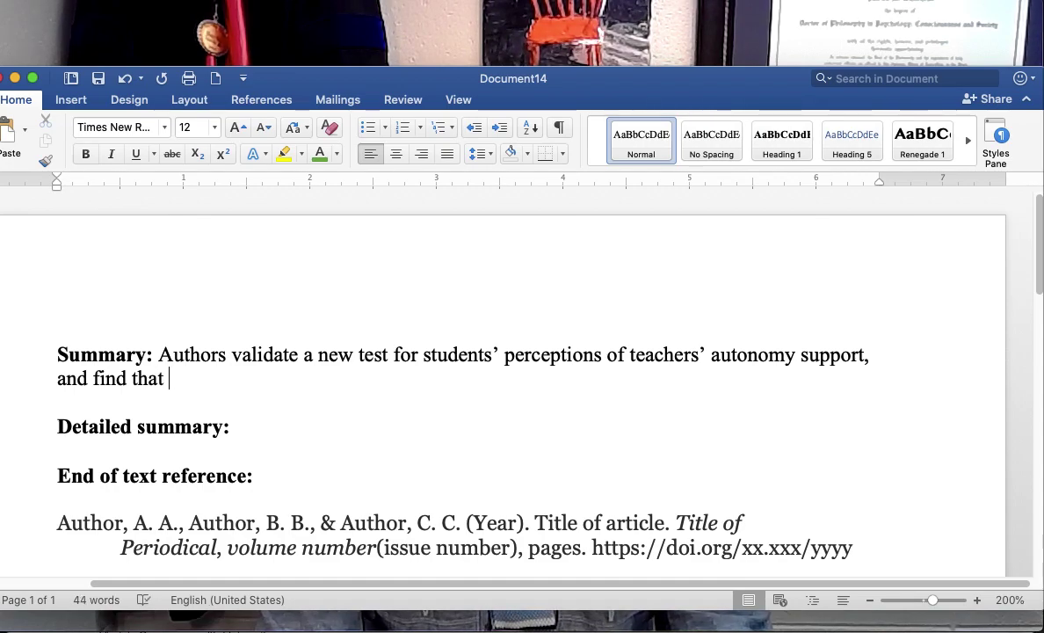
type("autonomy supp")
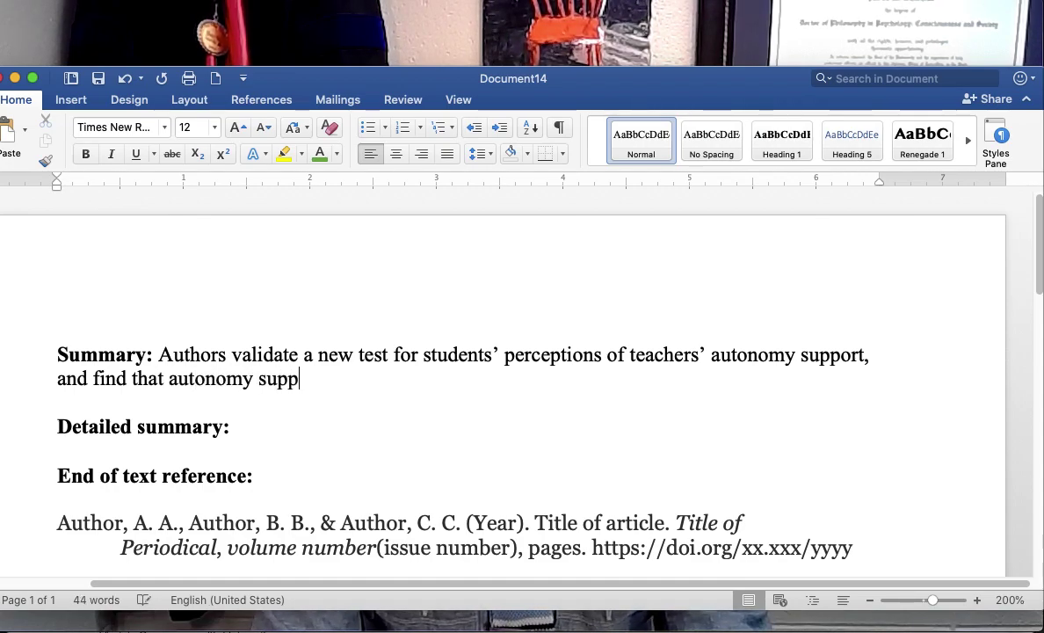
type("ort is positive")
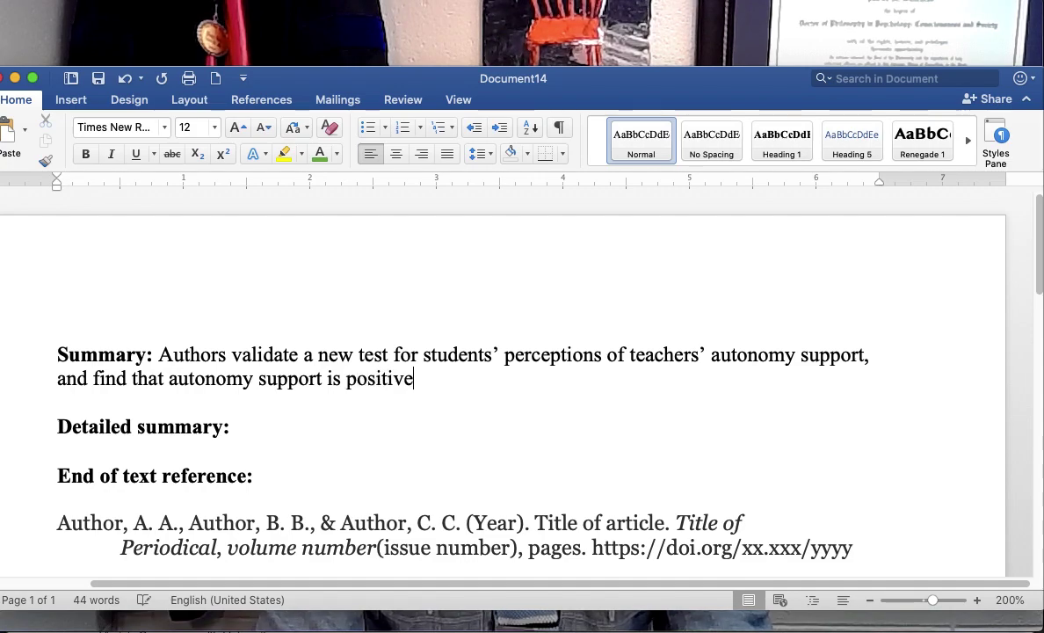
type("ly correlated ")
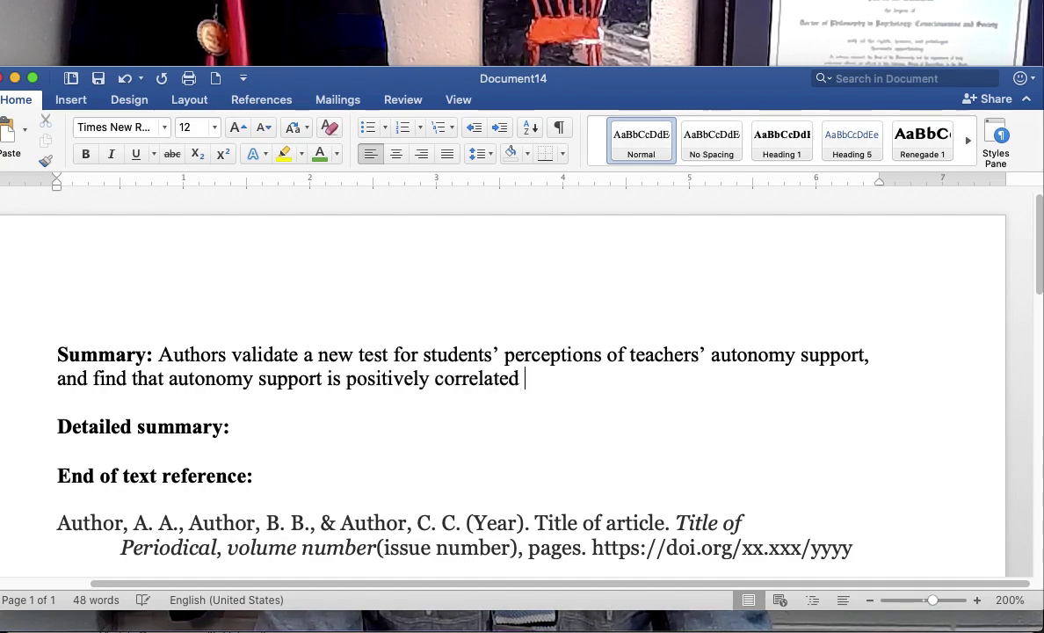
type("with internat")
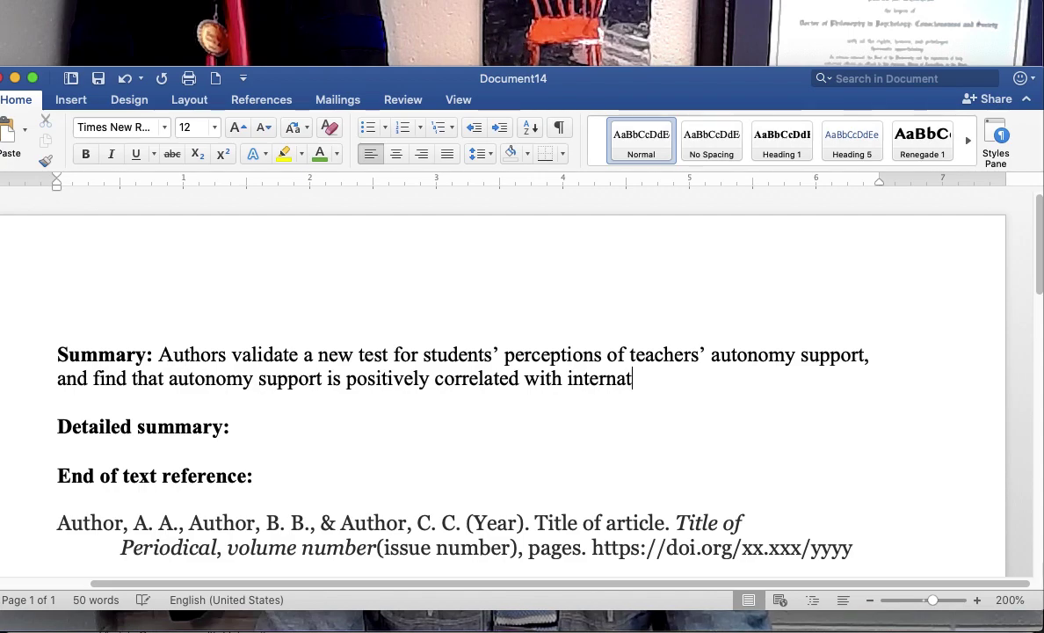
key("BackSpace")
type("lization of")
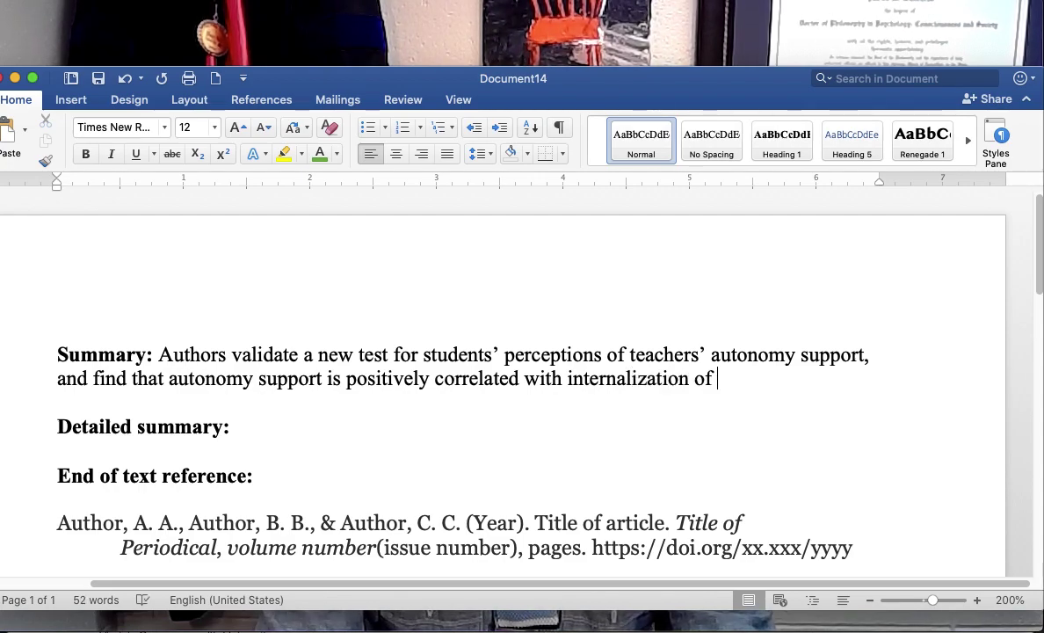
type(" mastery ")
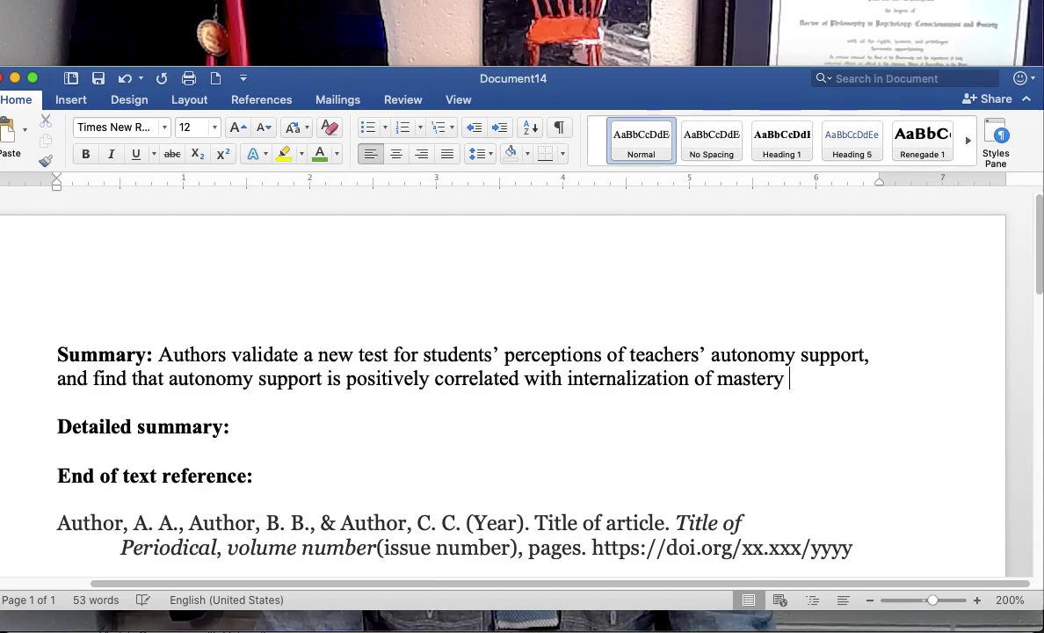
type("goals.")
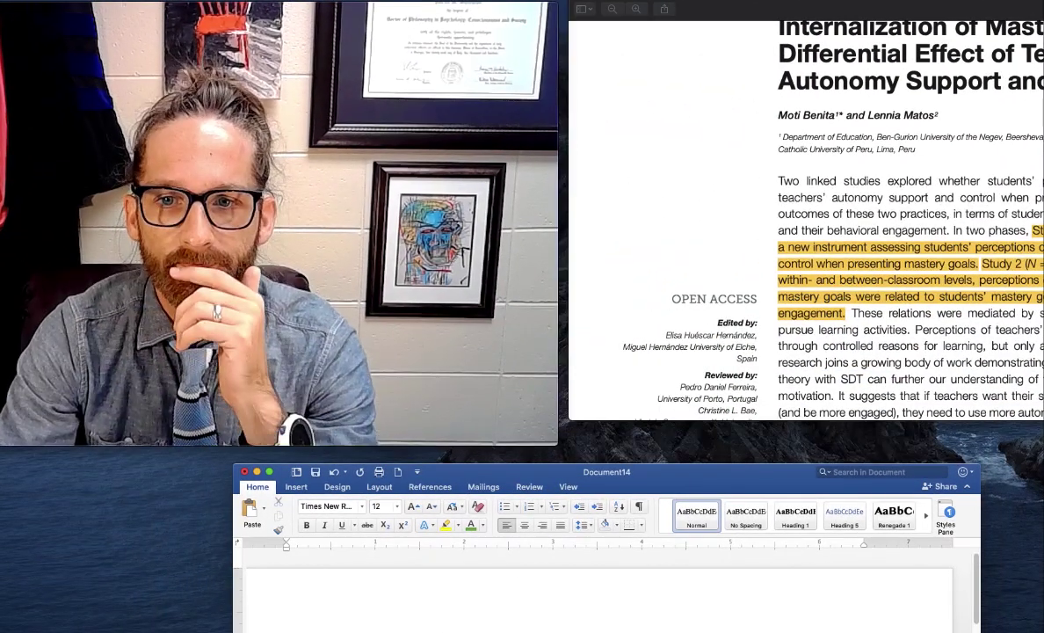
Scroll the article PDF down past the abstract toward the keywords and introduction.
scroll(910, 248, "down", 2)
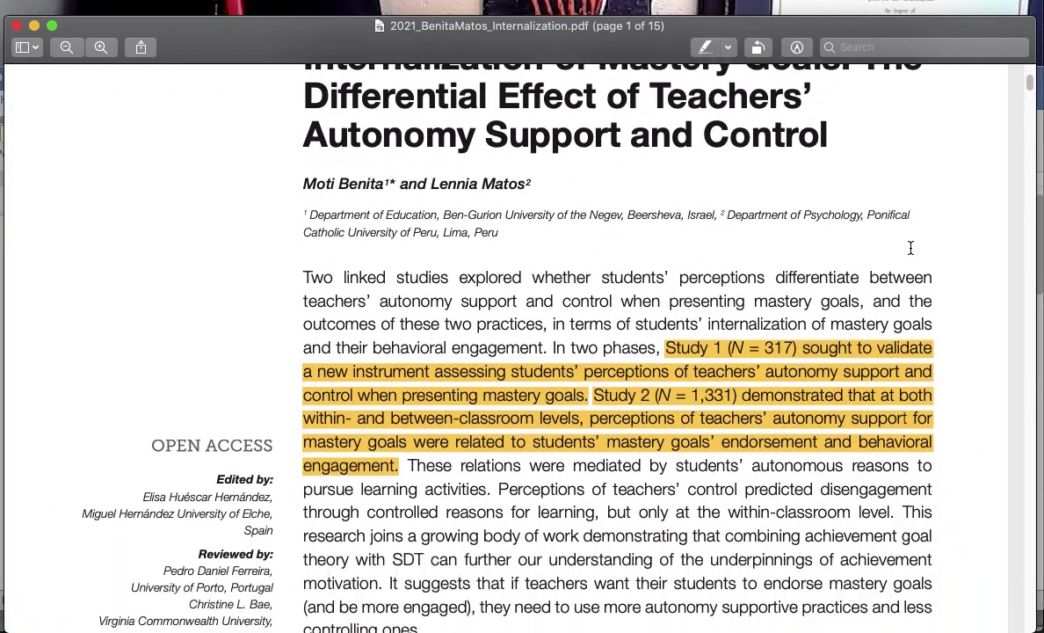
scroll(910, 248, "down", 3)
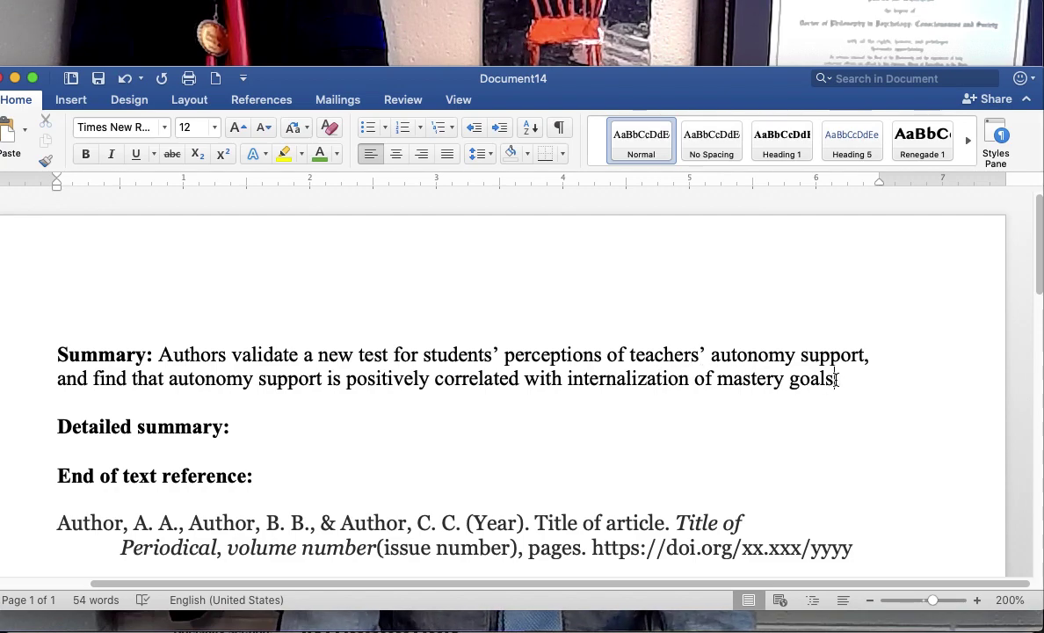
Add 'and teacher control is negatively correlated with the same.' and insert teachers' before 'autonomy'.
type("and ")
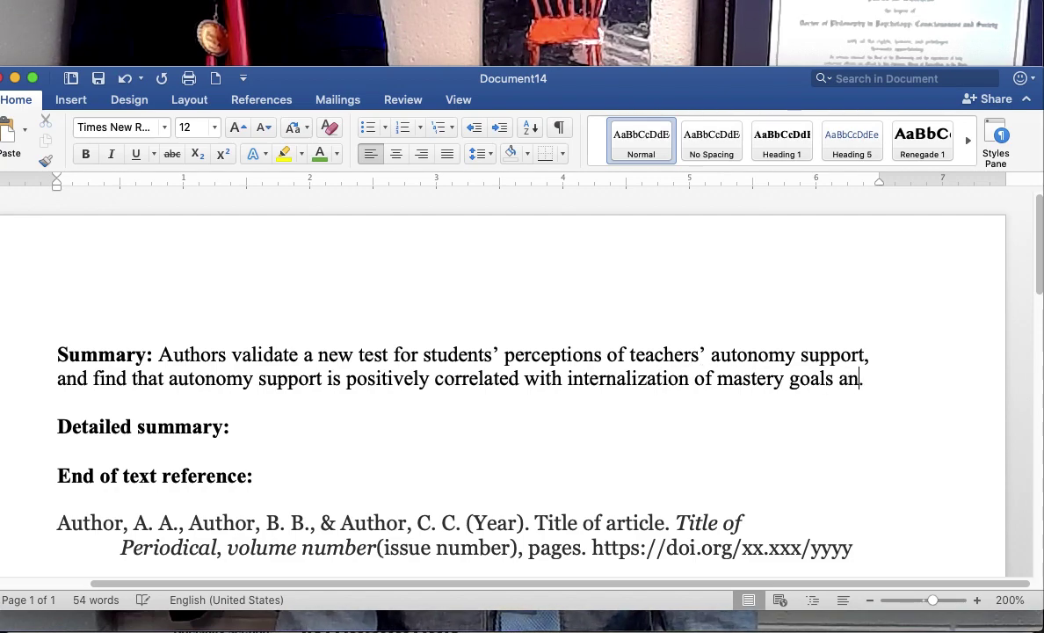
type("teach")
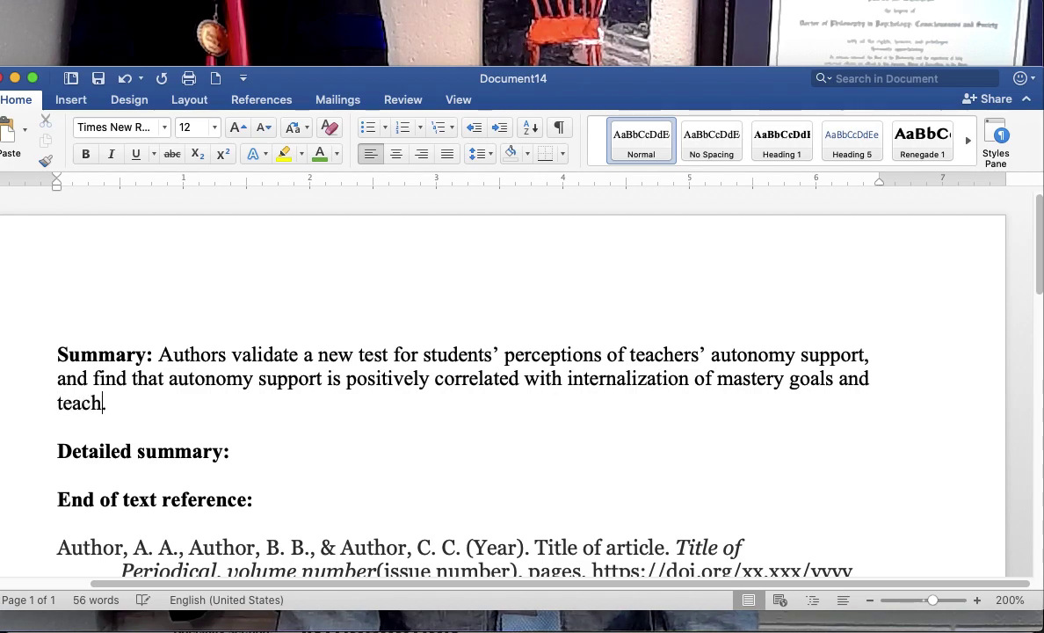
type("er control is nega")
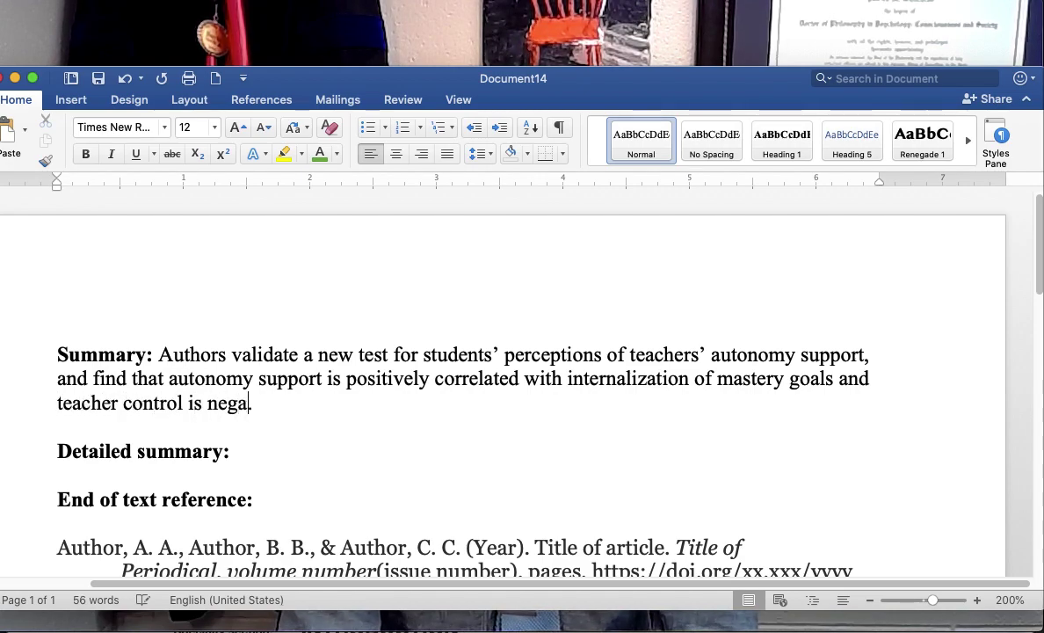
type("tively correlated with the same.")
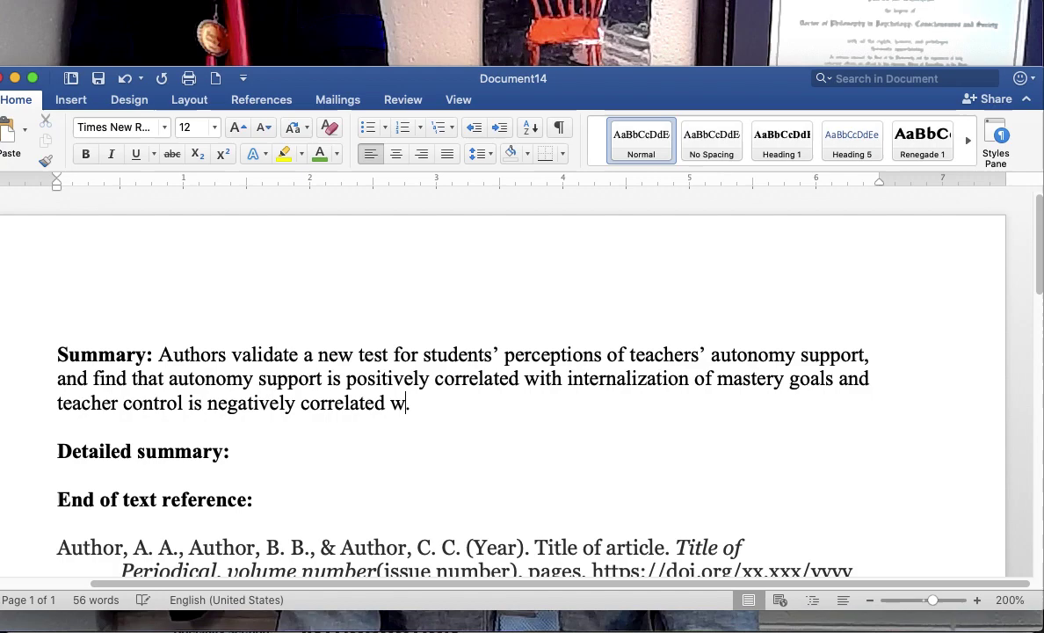
key("BackSpace")
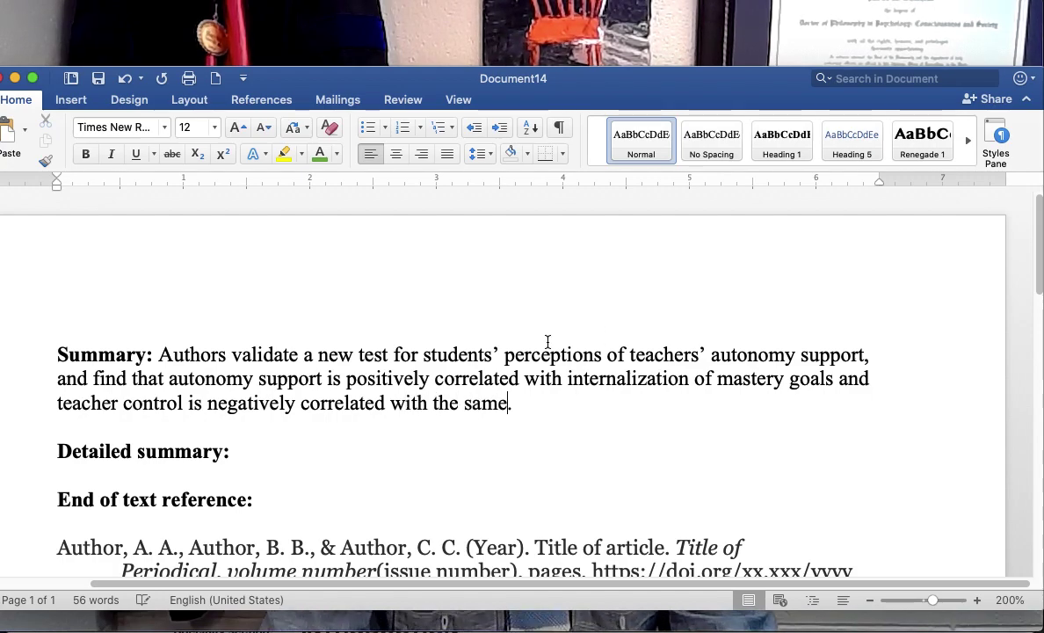
left_click(168, 378)
type("teachers'")
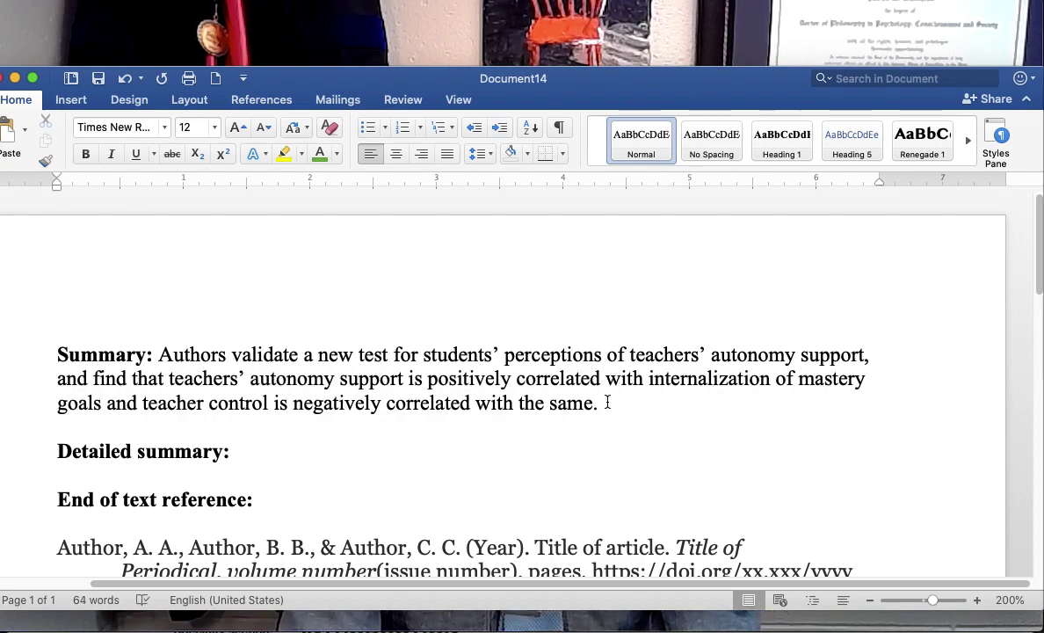
left_click_drag(608, 402, 162, 355)
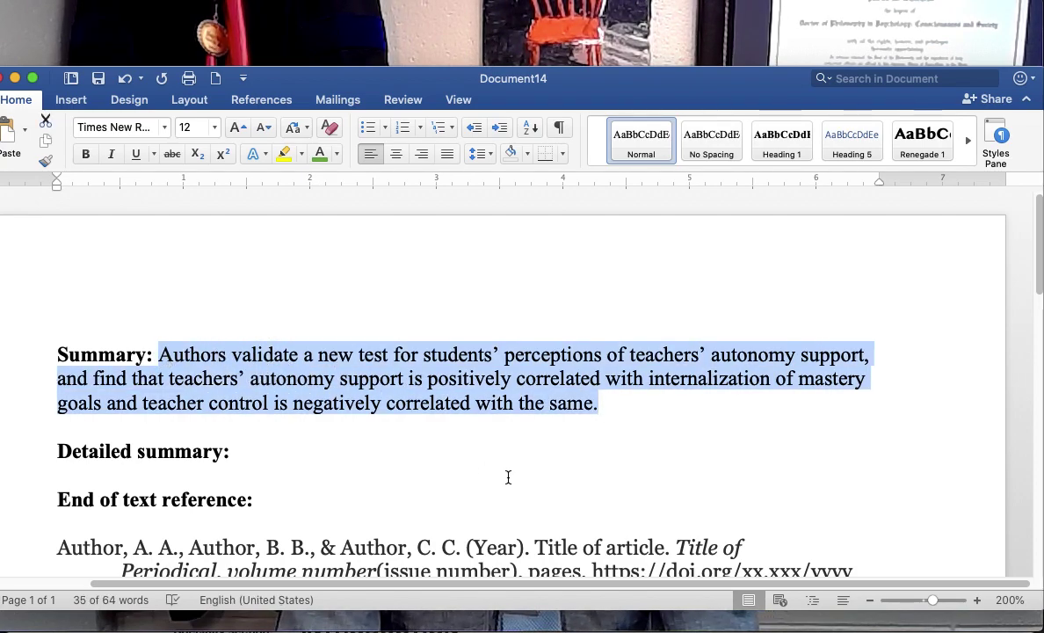
left_click(629, 420)
scroll(628, 420, "down", 3)
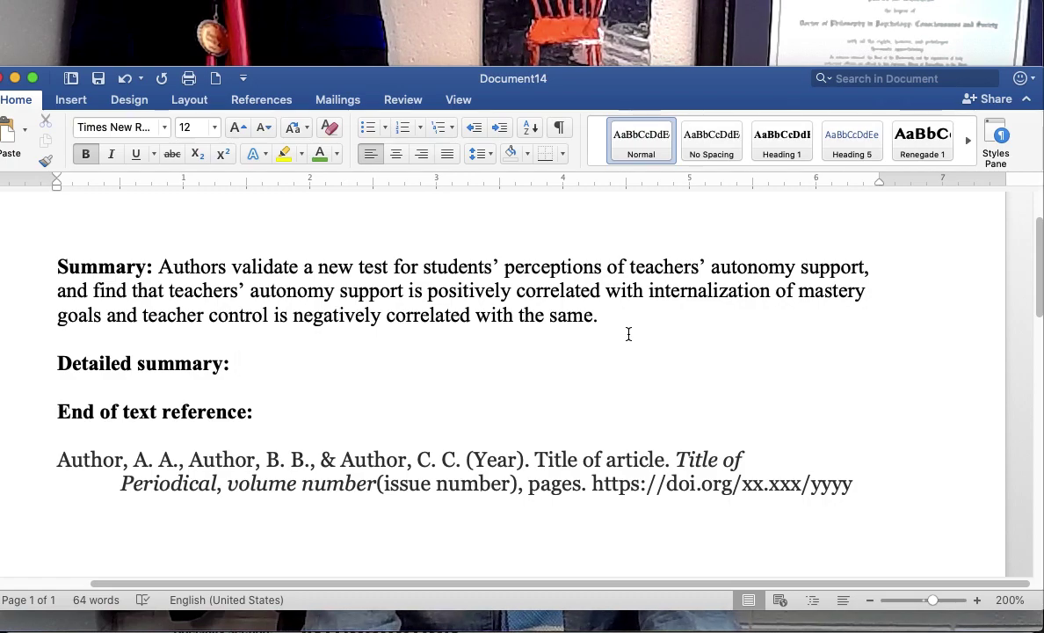
Begin the Detailed summary 'In a detailed summary, I might explain how the test was validated…' in non-bold text.
type("In a detail")
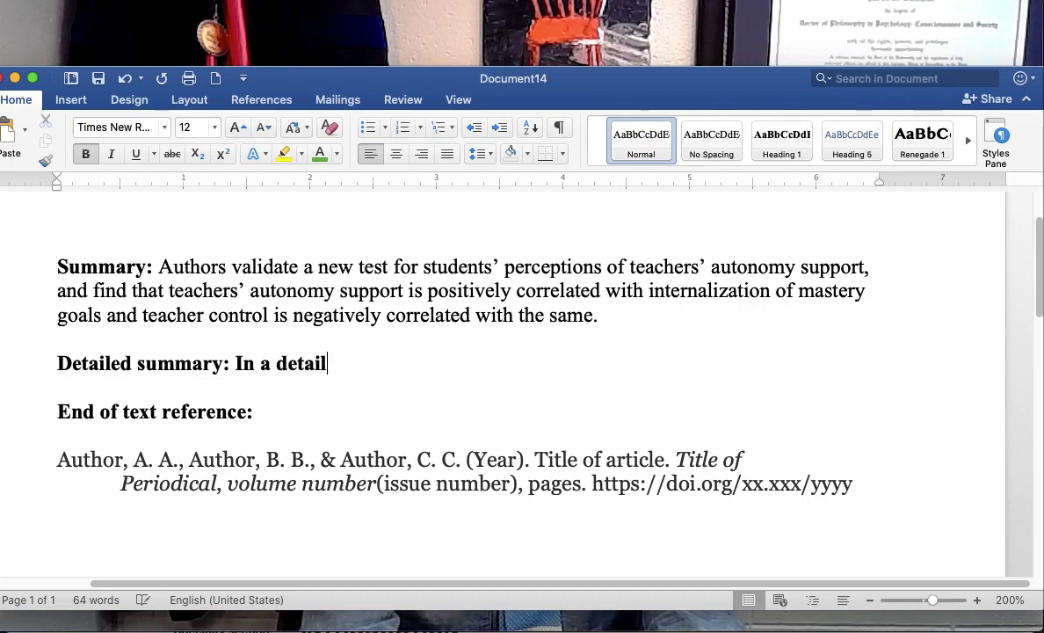
type("ed summary, I might ")
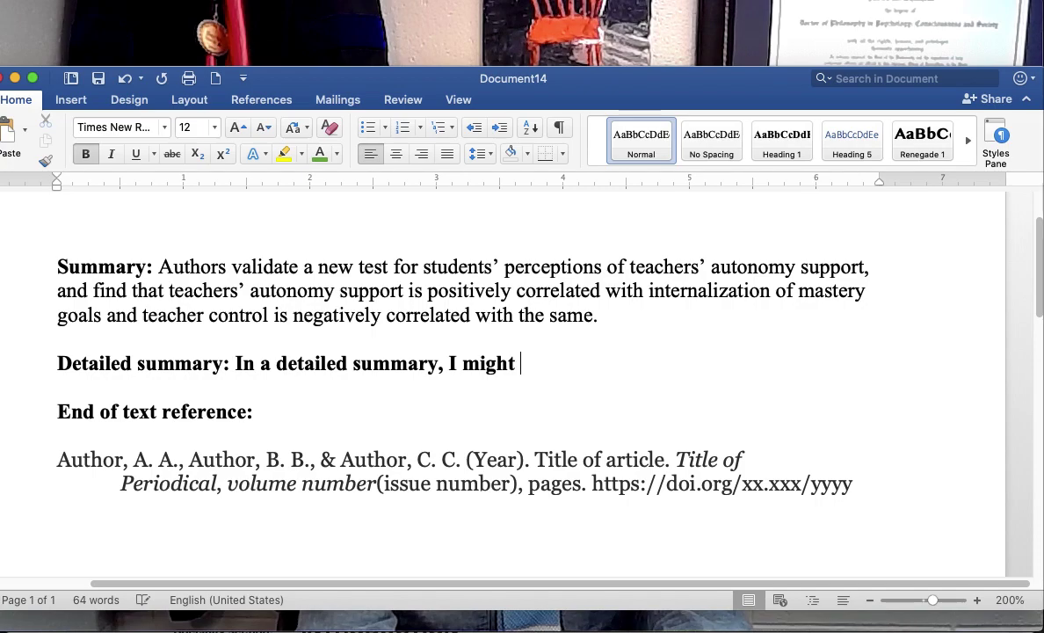
type("explain how the test ")
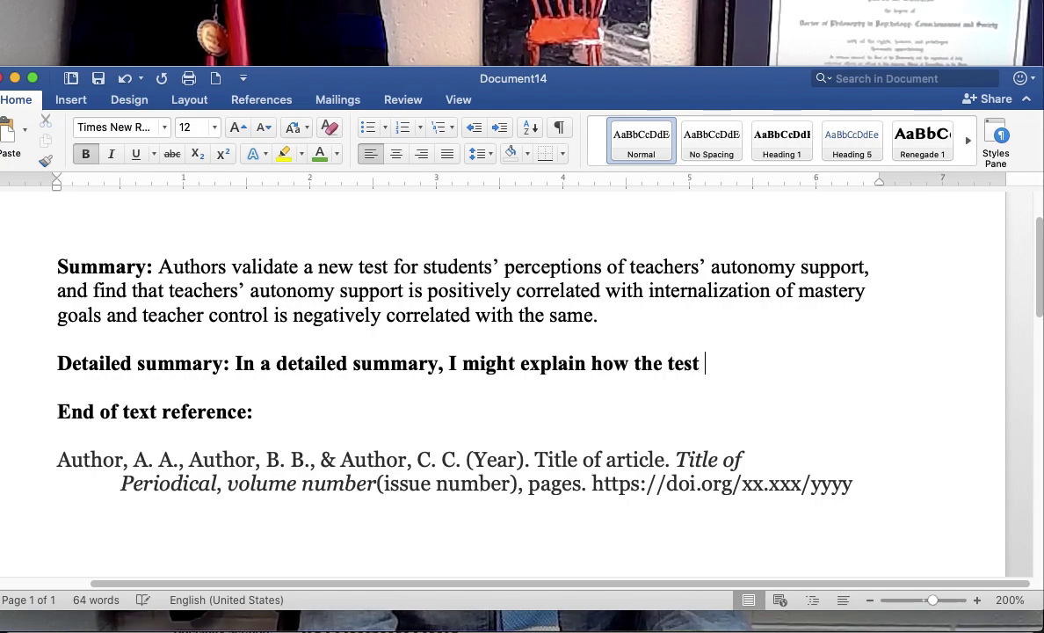
type("was validated ")
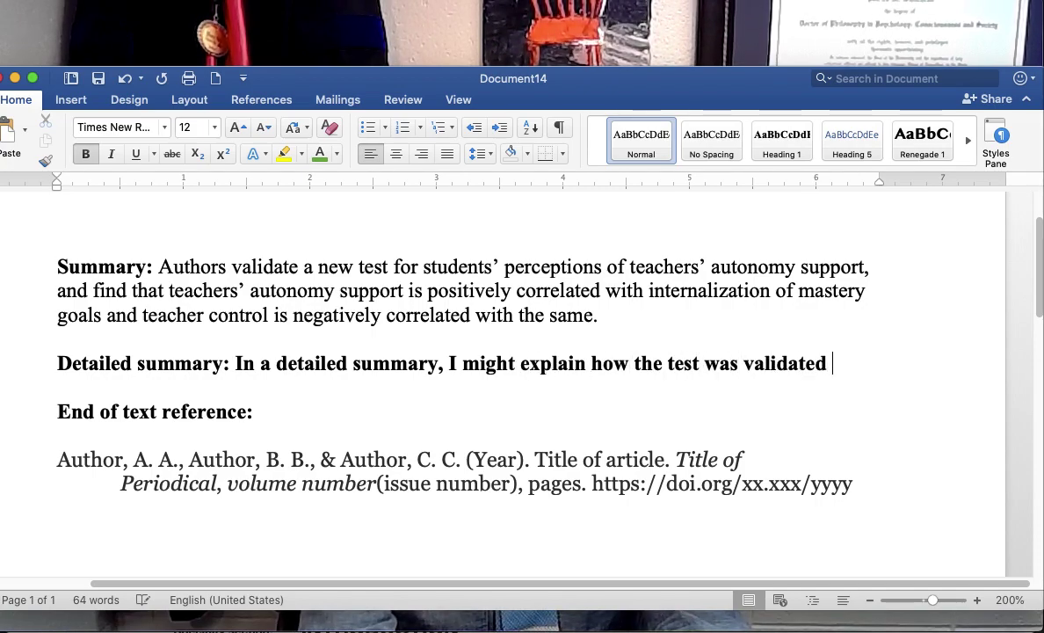
type("(number of participants). I")
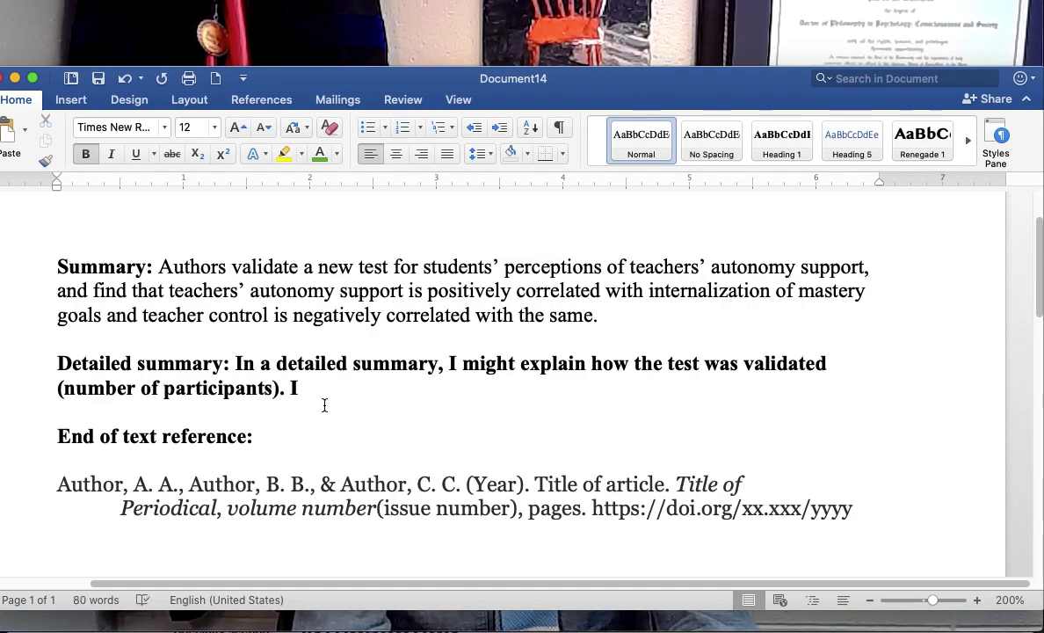
left_click_drag(301, 388, 251, 368)
key("super+b")
left_click(289, 382)
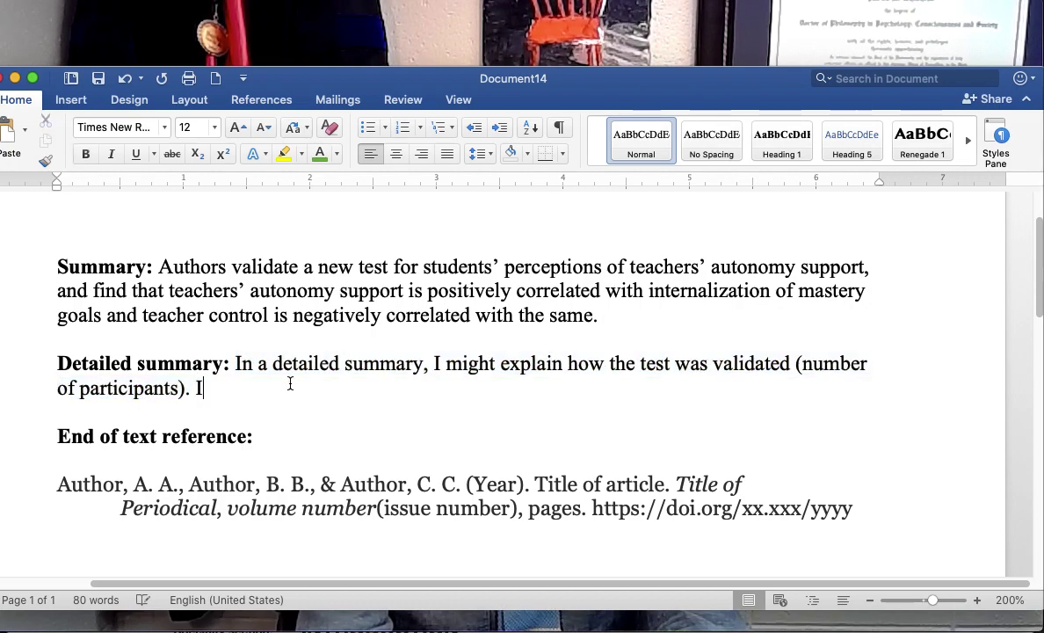
Continue with 'might also give examples of teacher control of students and autonomy support of those same students'.
type("might also explain")
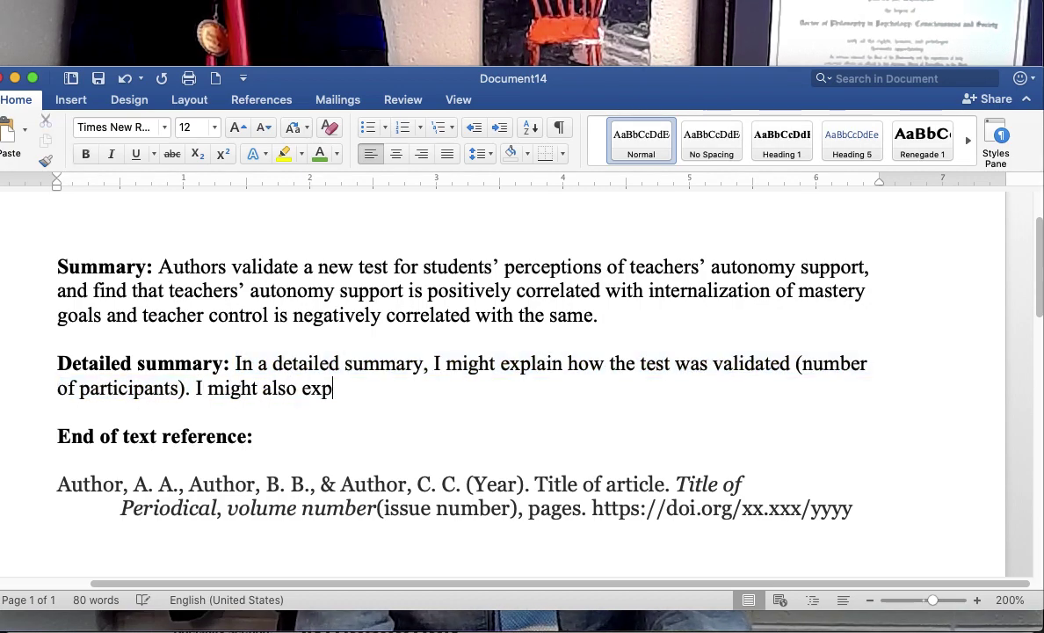
key("BackSpace")
key("BackSpace")
key("BackSpace")
key("BackSpace")
key("BackSpace")
key("BackSpace")
key("BackSpace")
key("BackSpace")
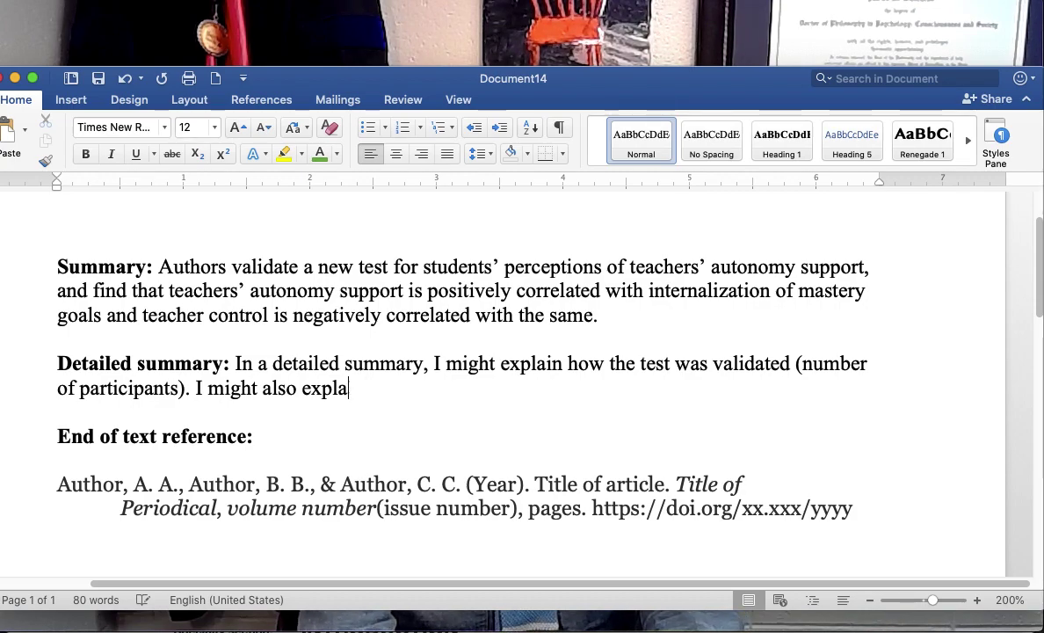
type("give example")
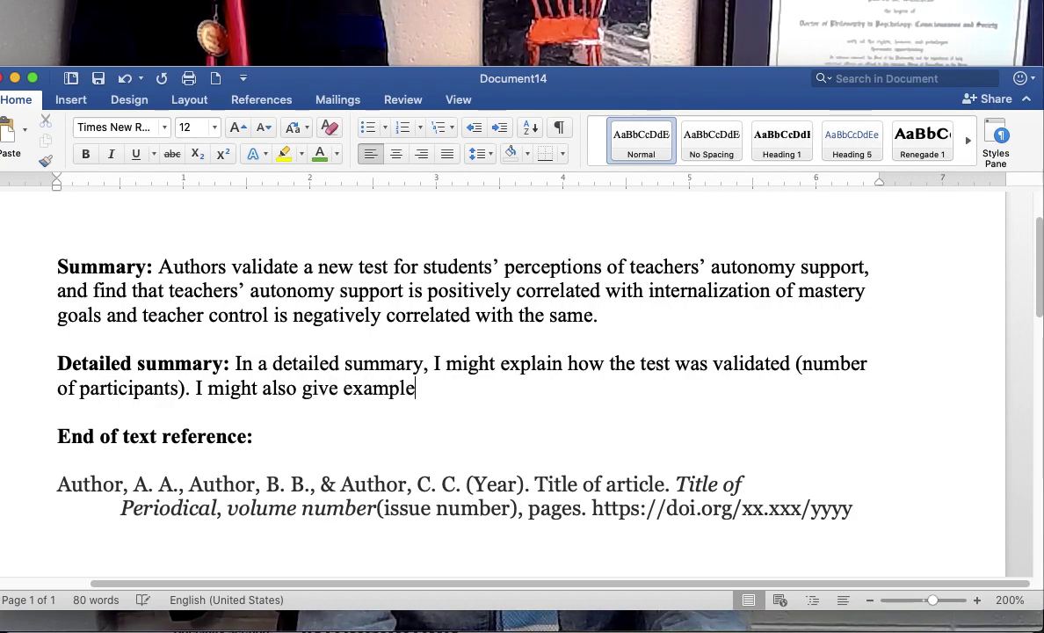
type("s of teacher cont")
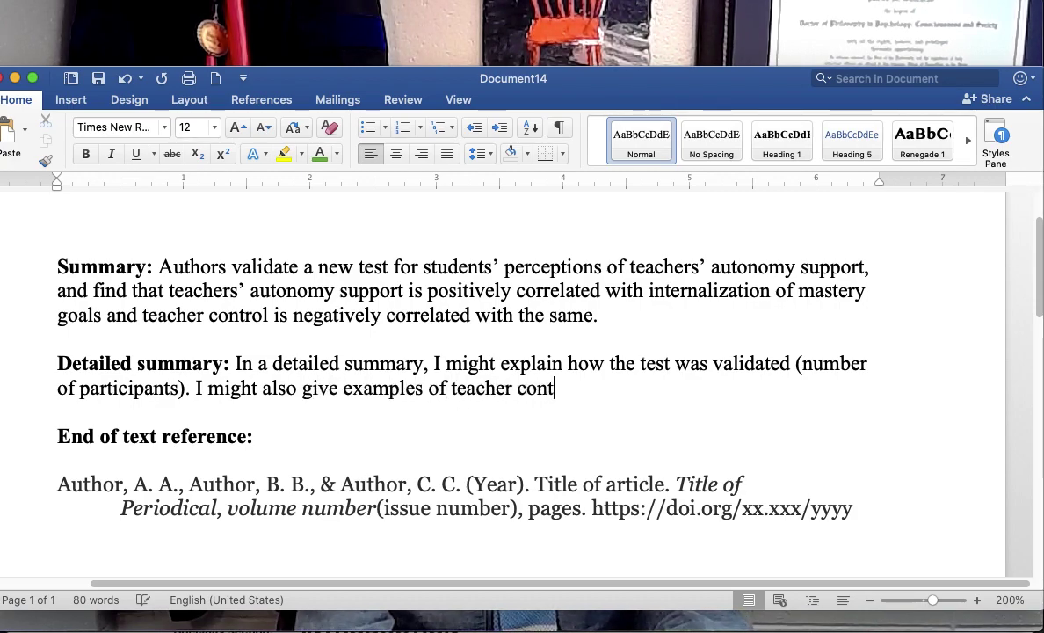
type("rol of students an")
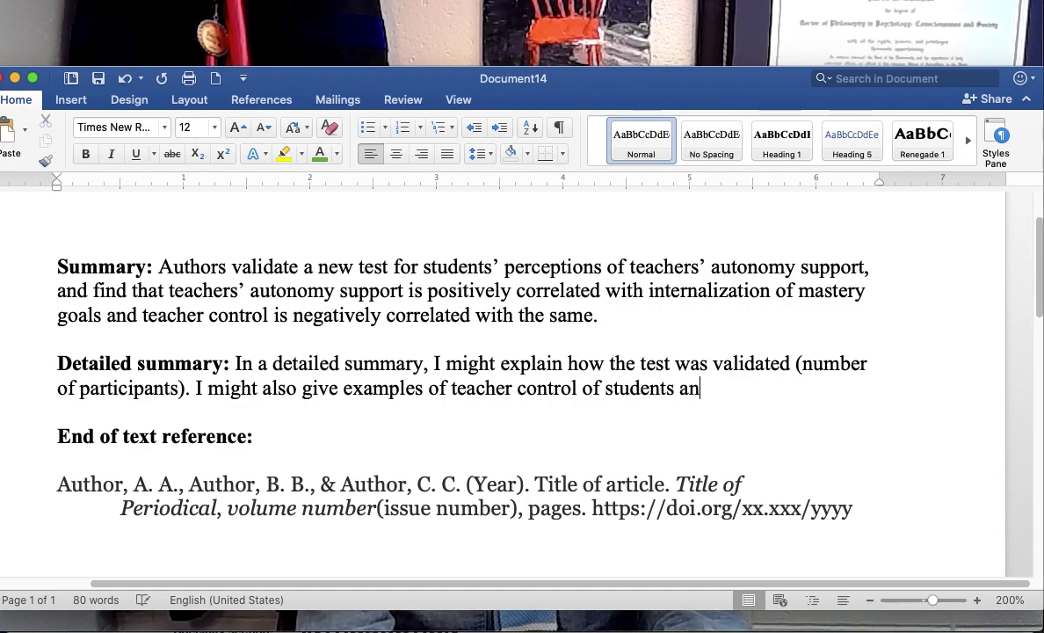
type("d autonomy ")
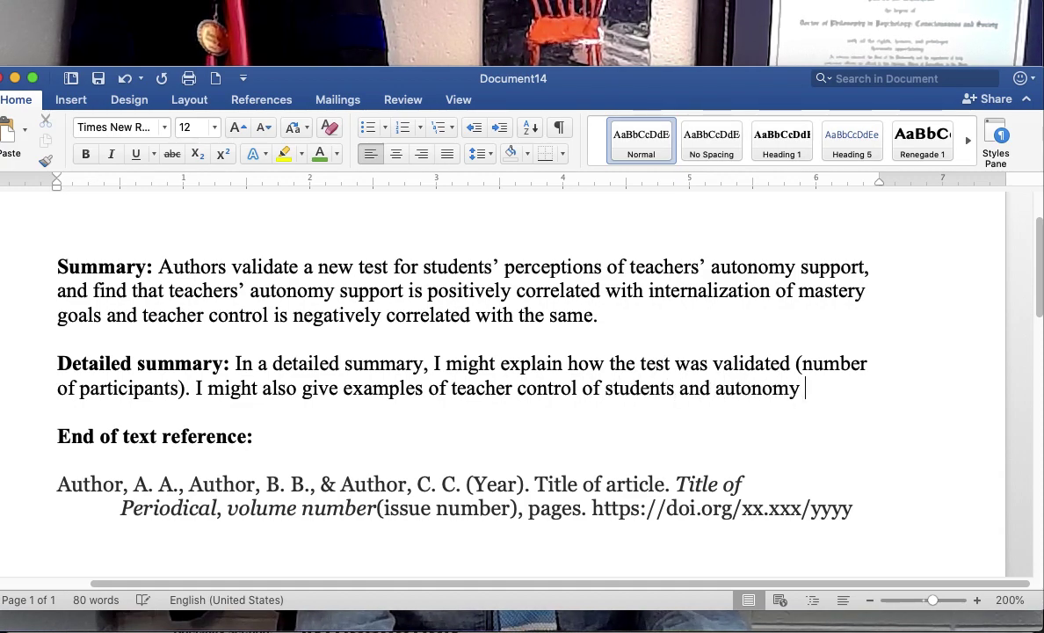
type("support o")
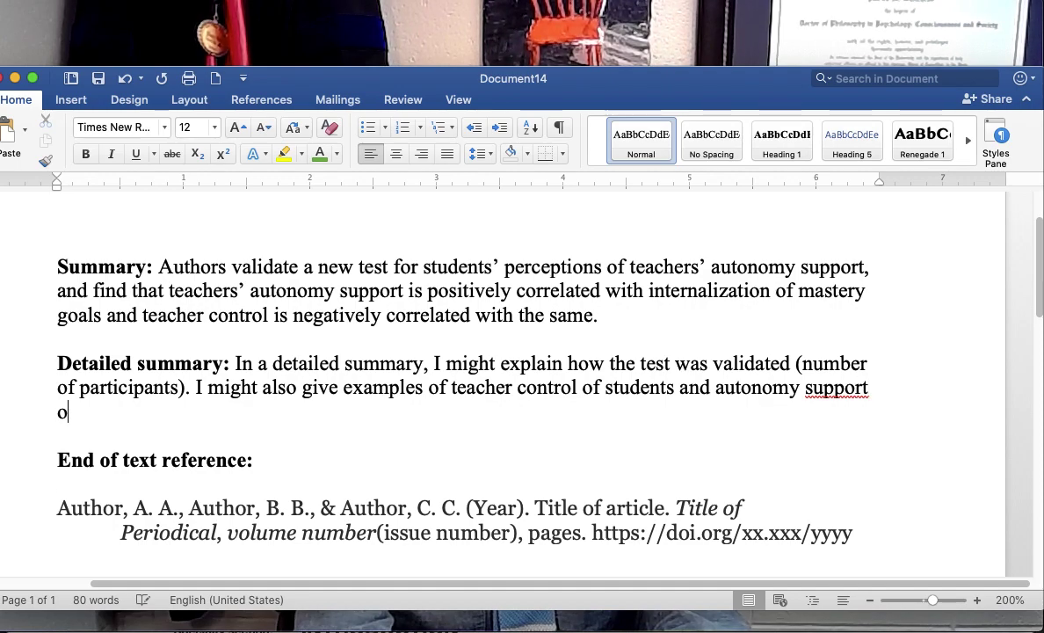
key("BackSpace")
type("of those ")
type("same st")
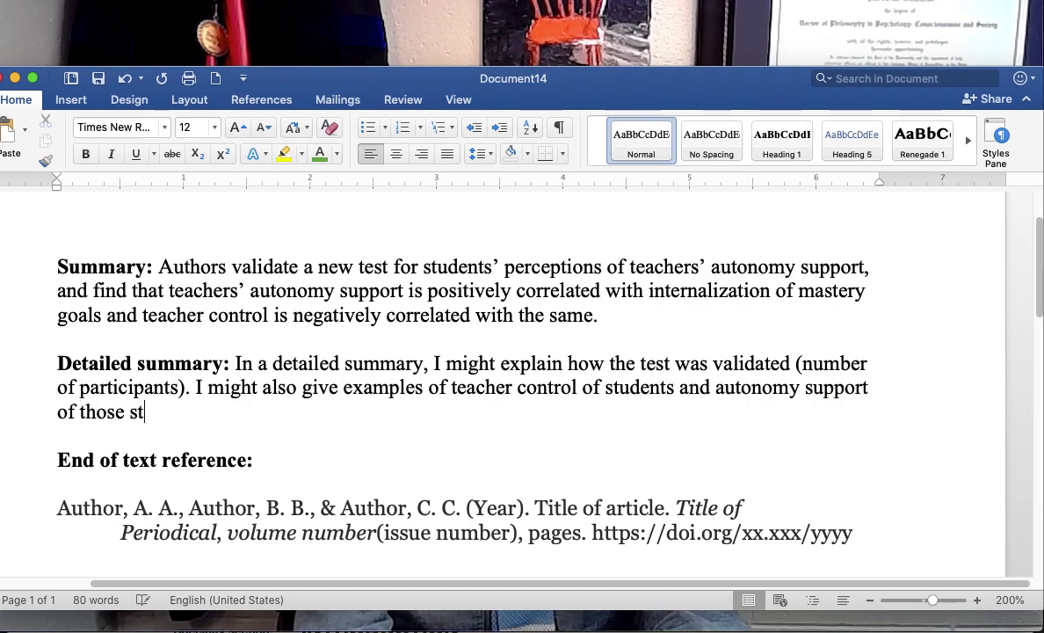
key("BackSpace")
key("BackSpace")
type("same students.")
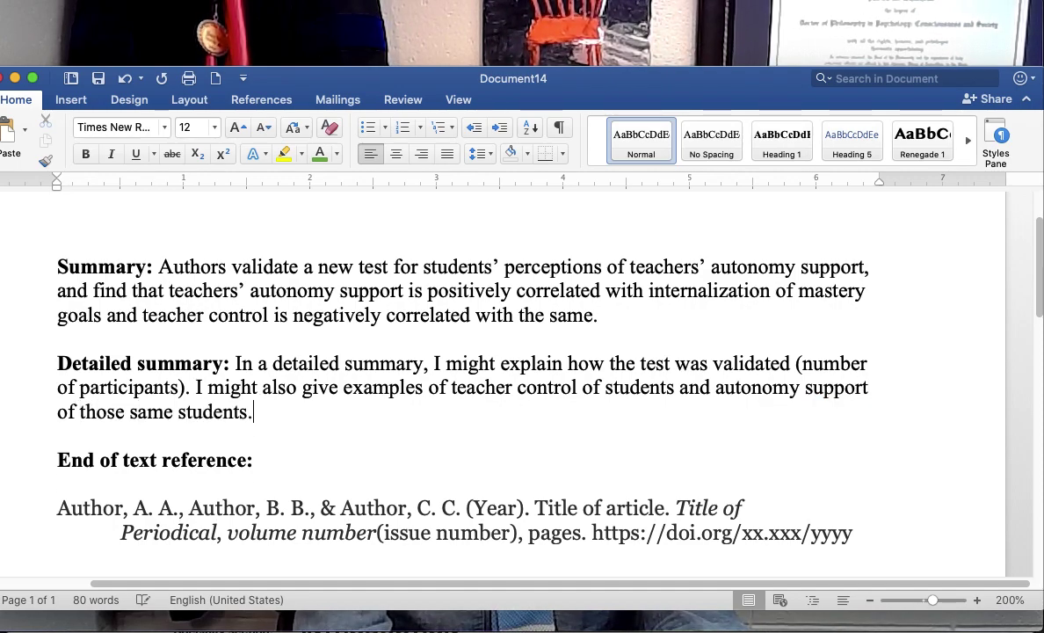
left_click_drag(256, 413, 236, 366)
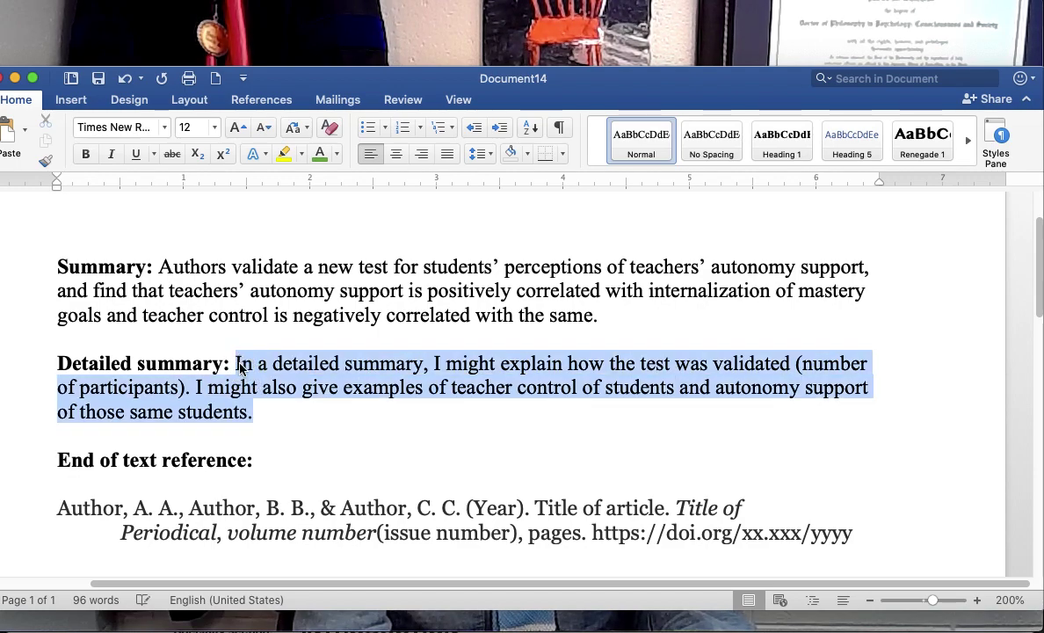
left_click(233, 393)
double_click(233, 393)
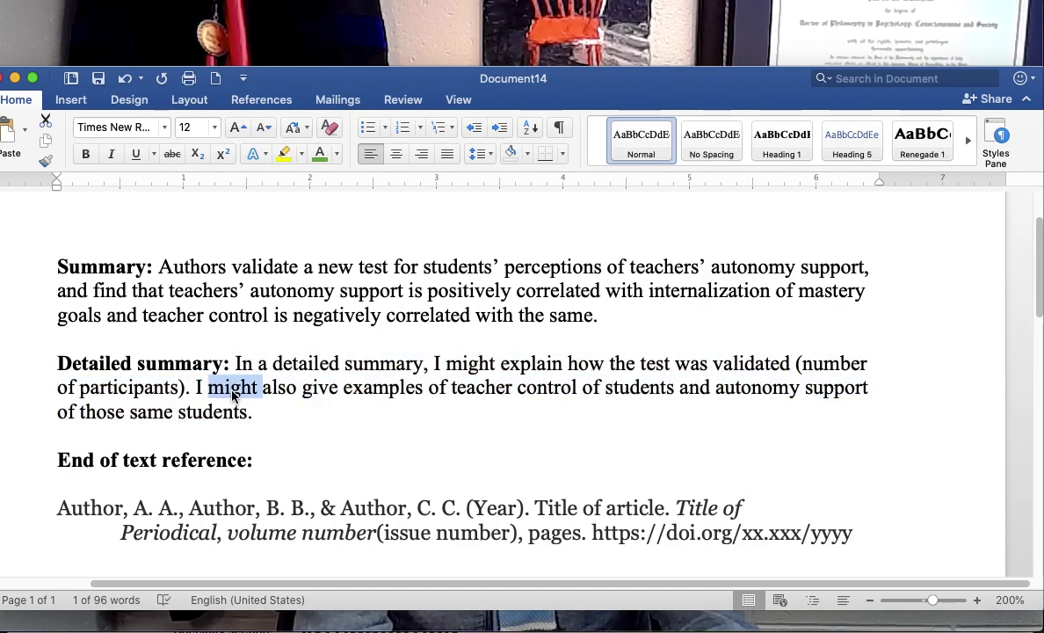
left_click(293, 413)
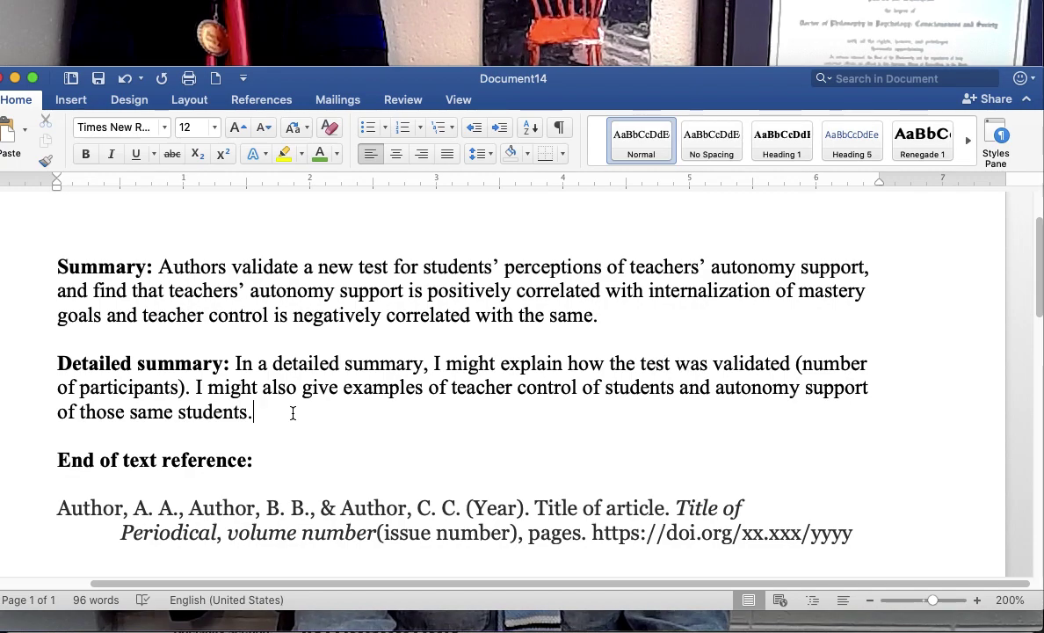
left_click_drag(704, 88, 713, 92)
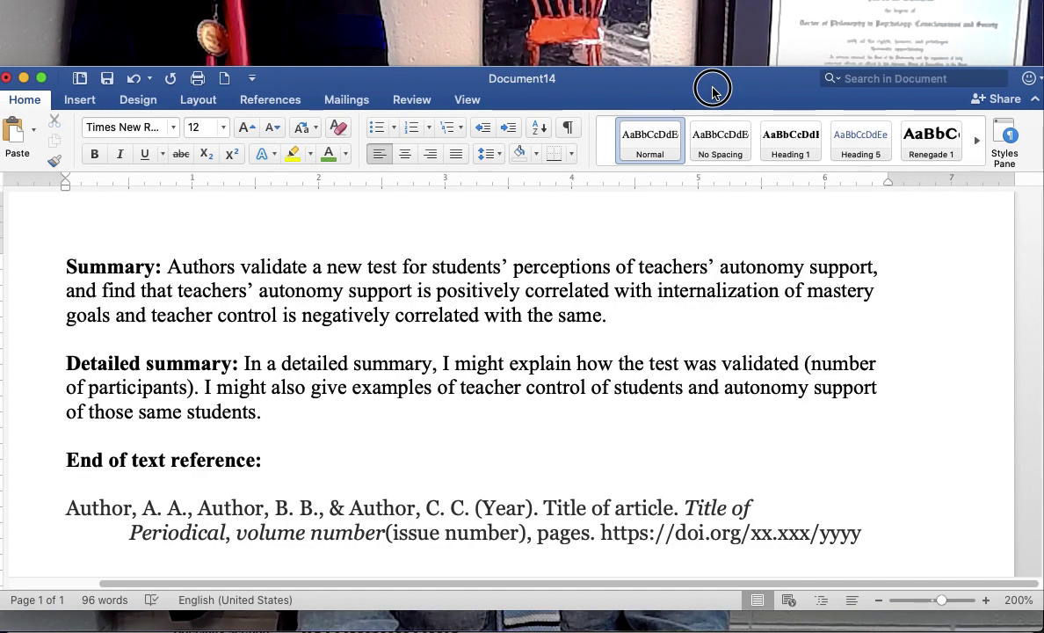
Bring up the APA style guide in Preview and enlarge it to show the in-text citation table.
left_click(752, 50)
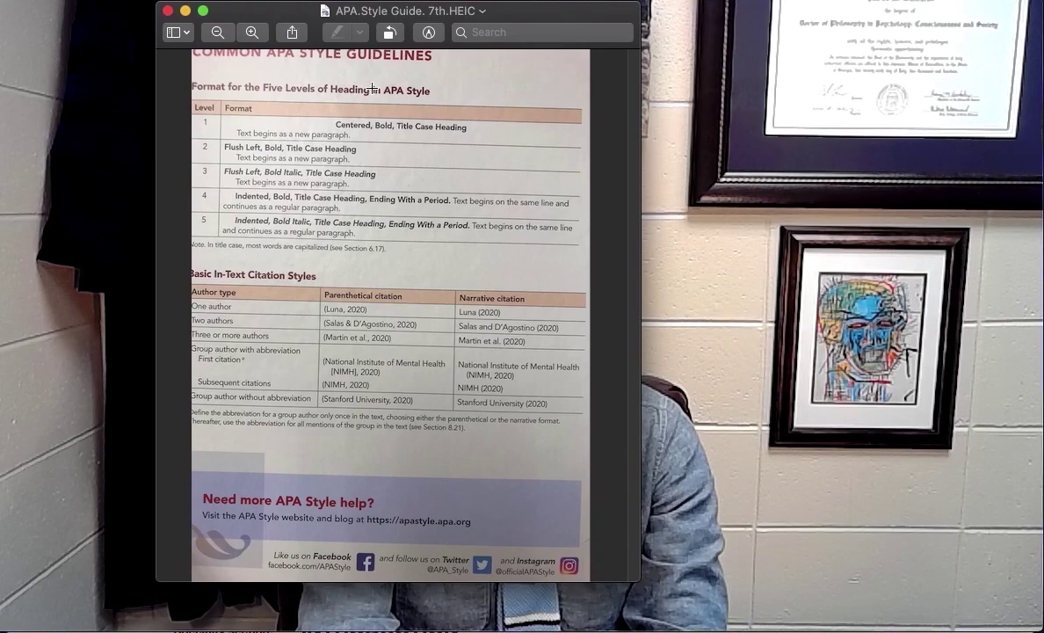
left_click_drag(638, 579, 930, 625)
scroll(528, 443, "up", 5)
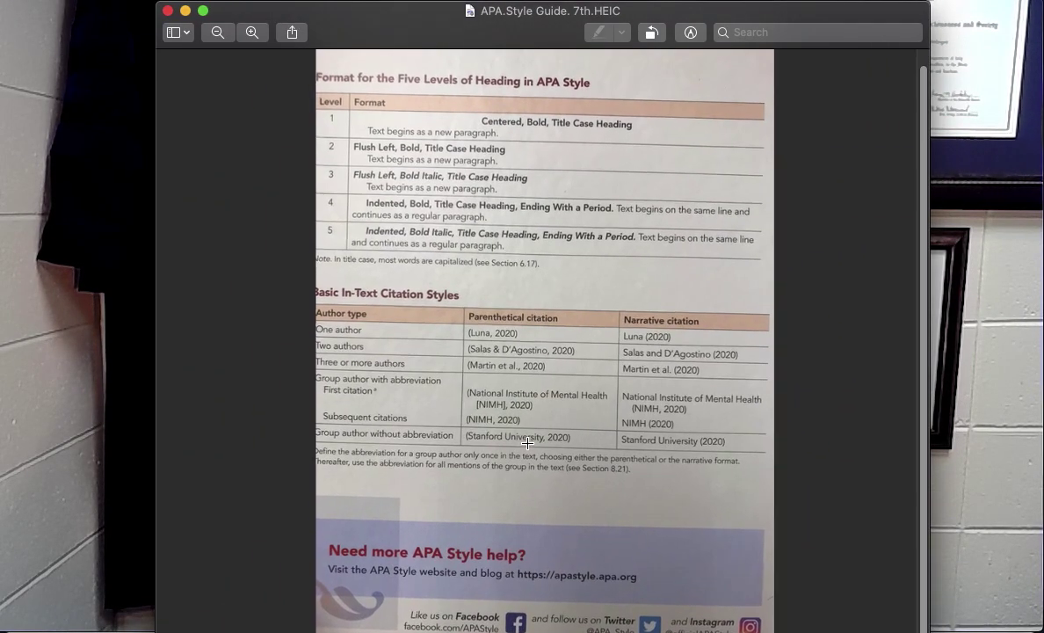
scroll(527, 443, "down", 5)
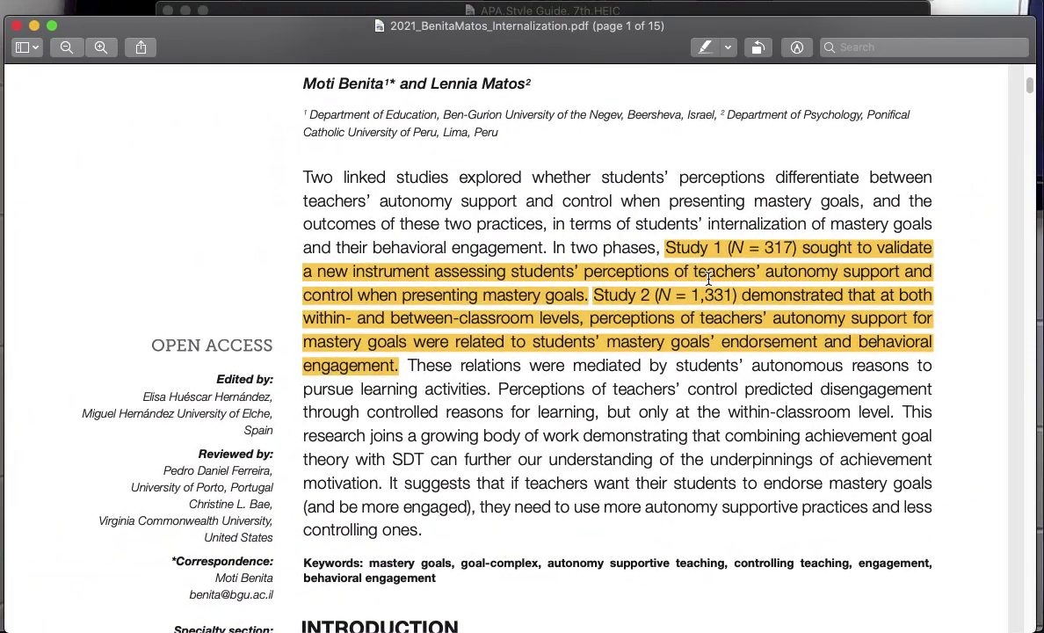
Scroll the article to its title, move the APA guide aside beside it, and return to Word.
scroll(709, 279, "up", 3)
scroll(708, 279, "up", 1)
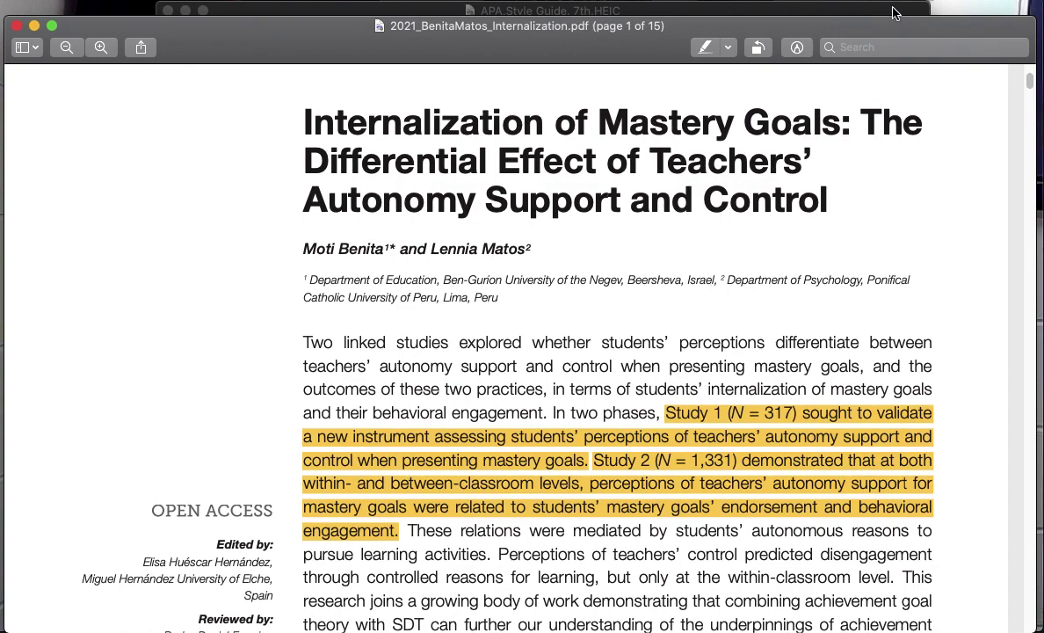
left_click(919, 10)
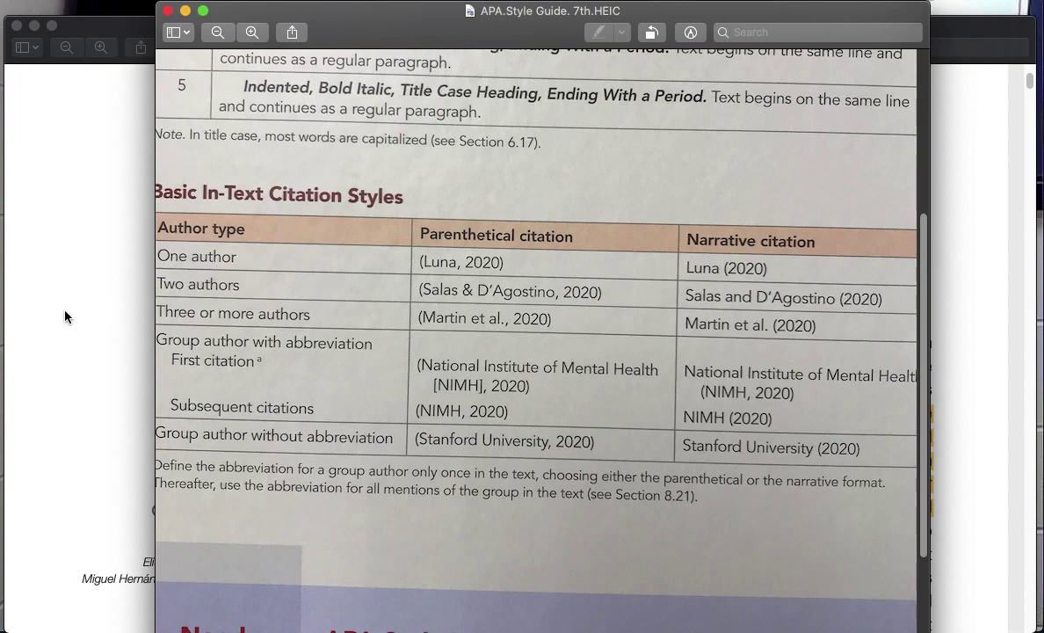
left_click_drag(506, 33, 410, 356)
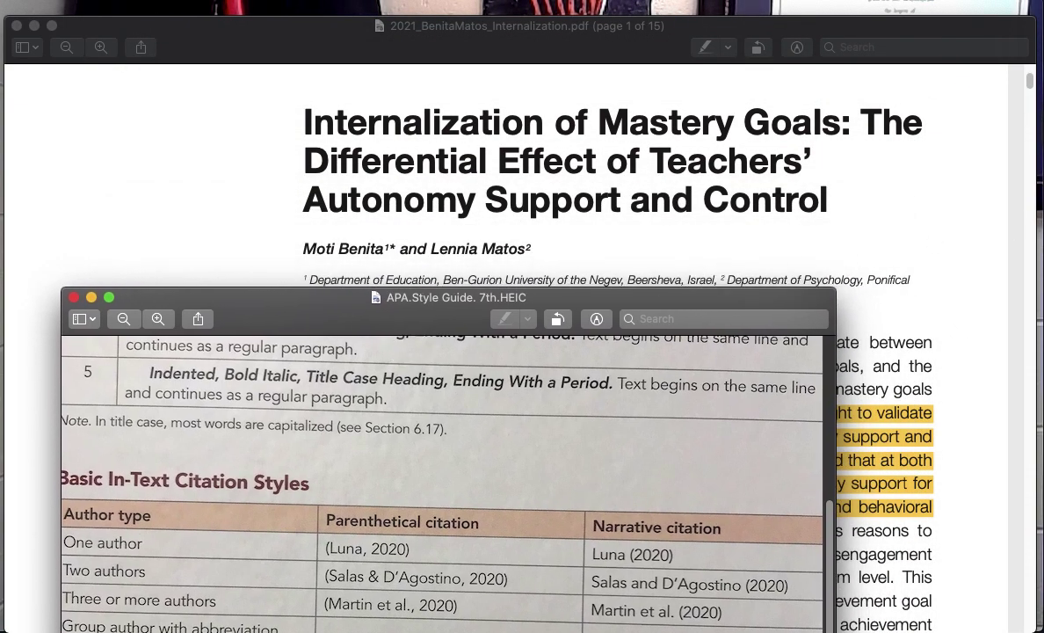
key("super+Tab")
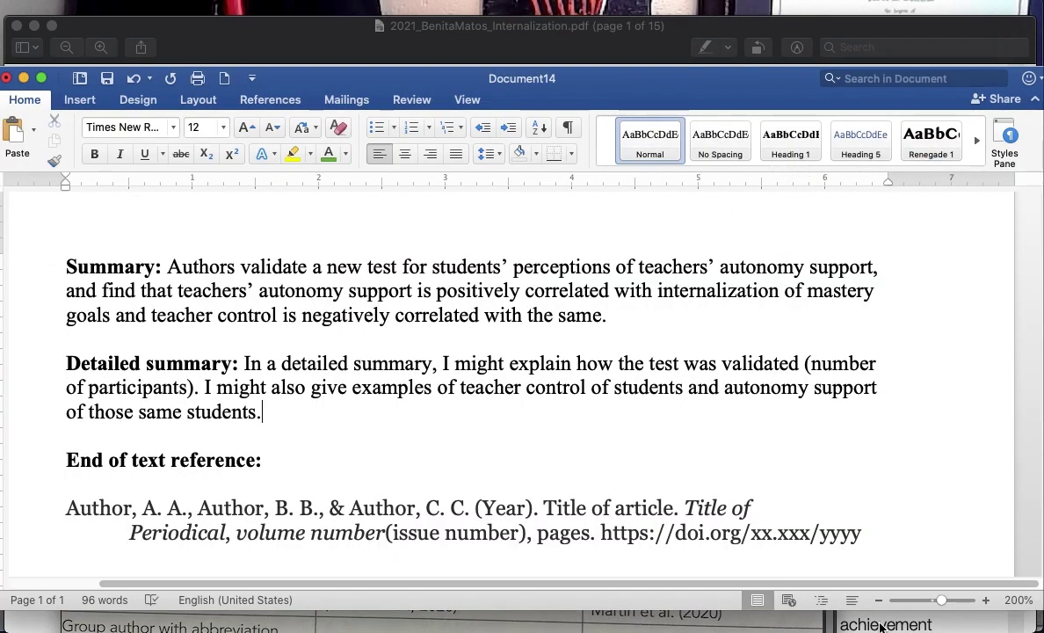
Replace 'Authors' with 'Researchers (Benita & Matos, 2021)', checking the author names in the article PDF.
left_click_drag(881, 609, 865, 496)
scroll(652, 354, "down", 2)
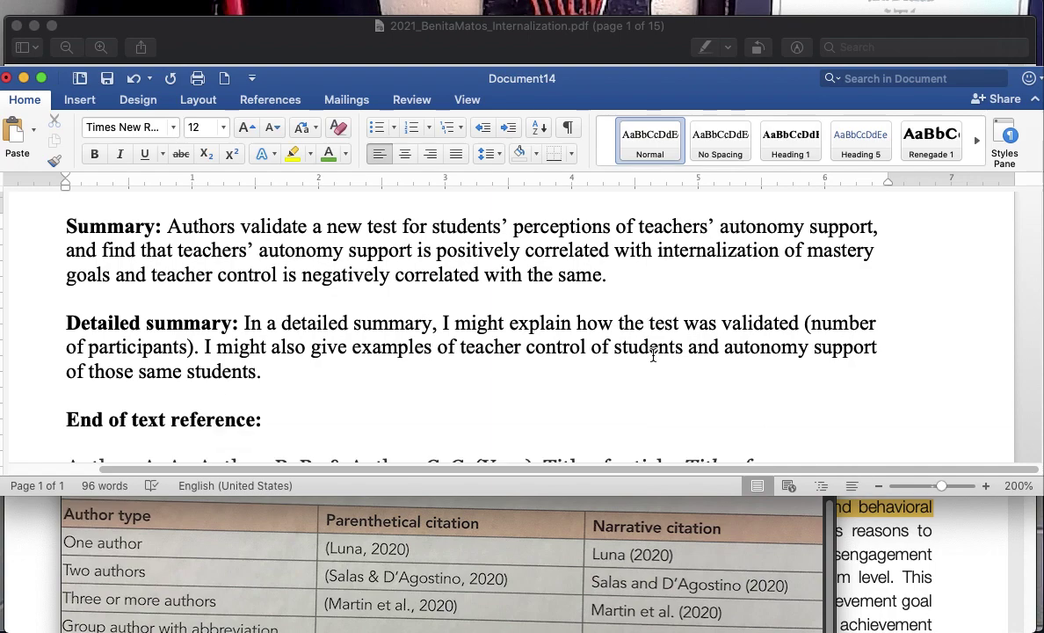
triple_click(356, 227)
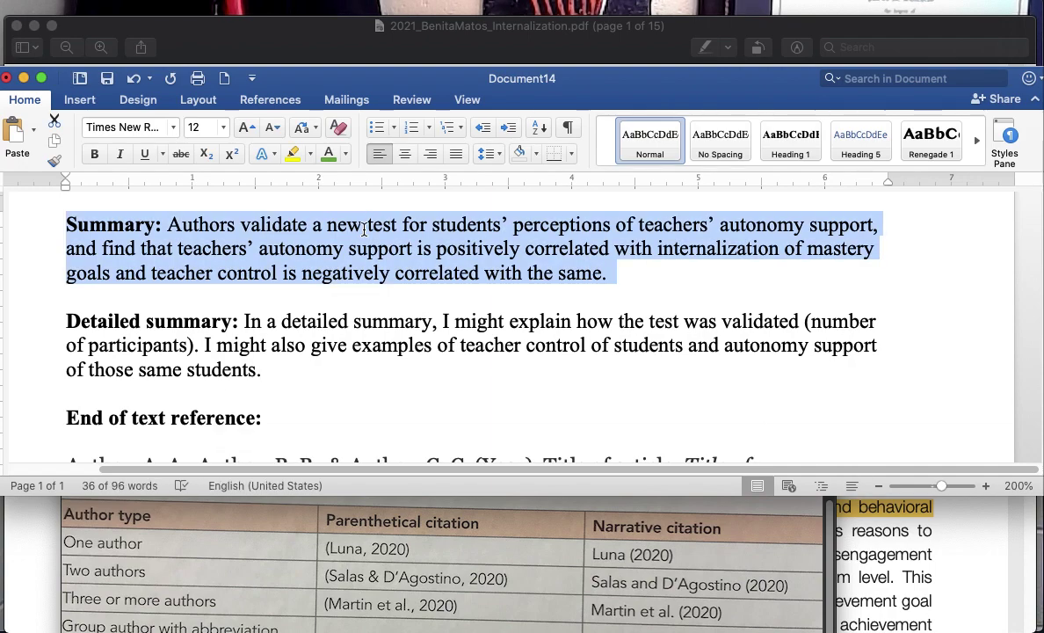
double_click(204, 227)
type("Researche")
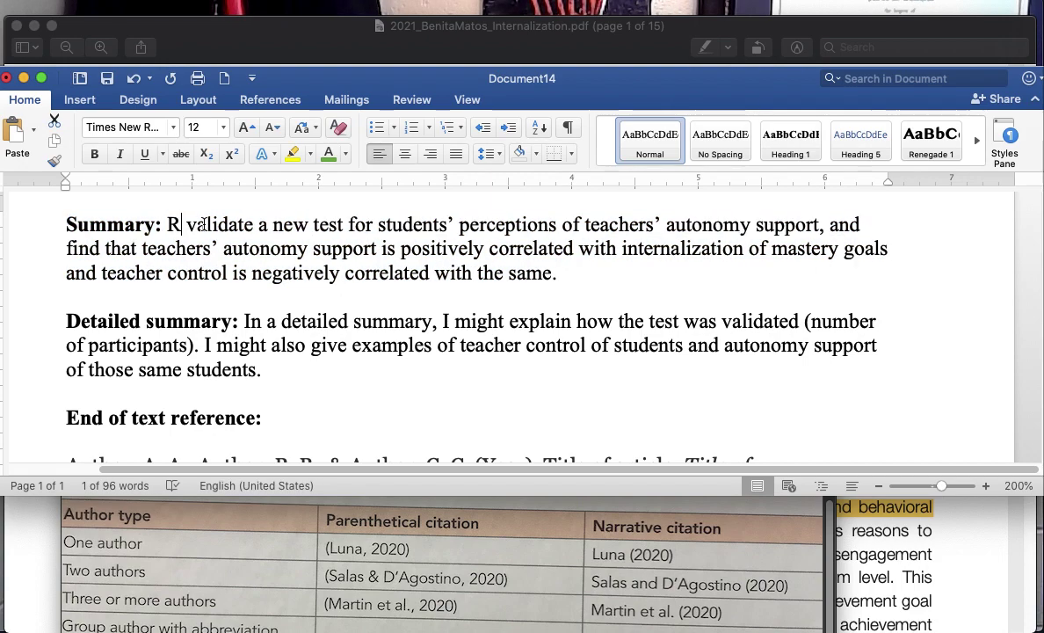
type("r")
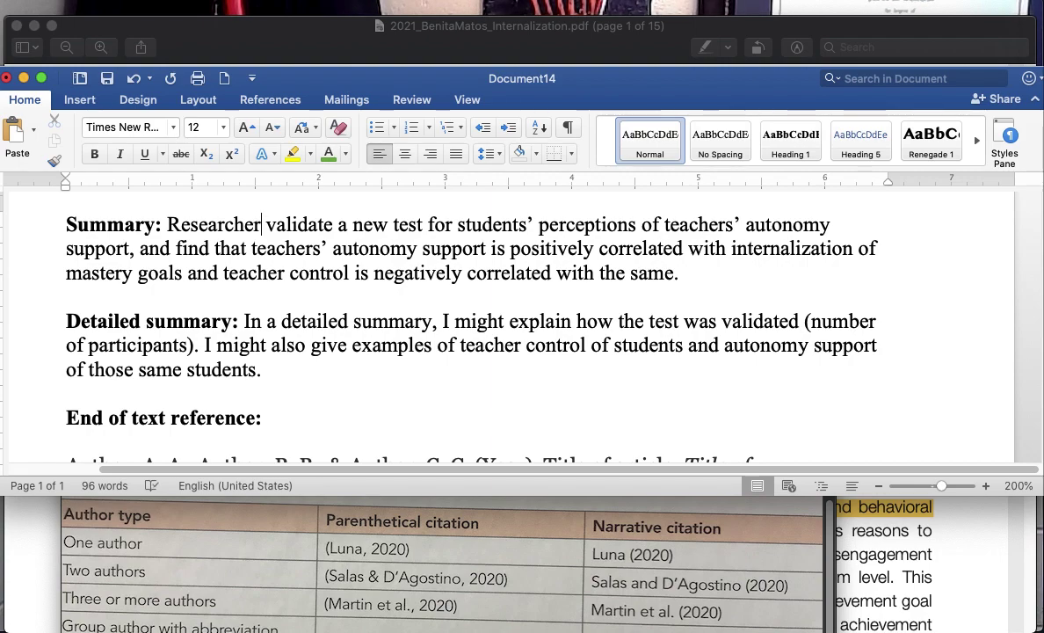
type("s (")
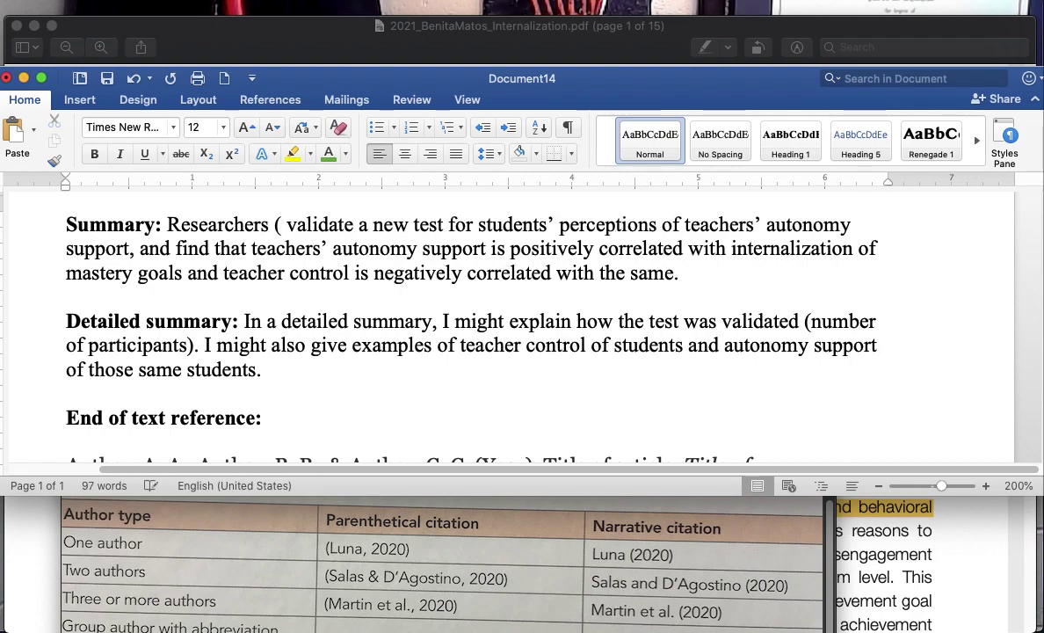
left_click(893, 528)
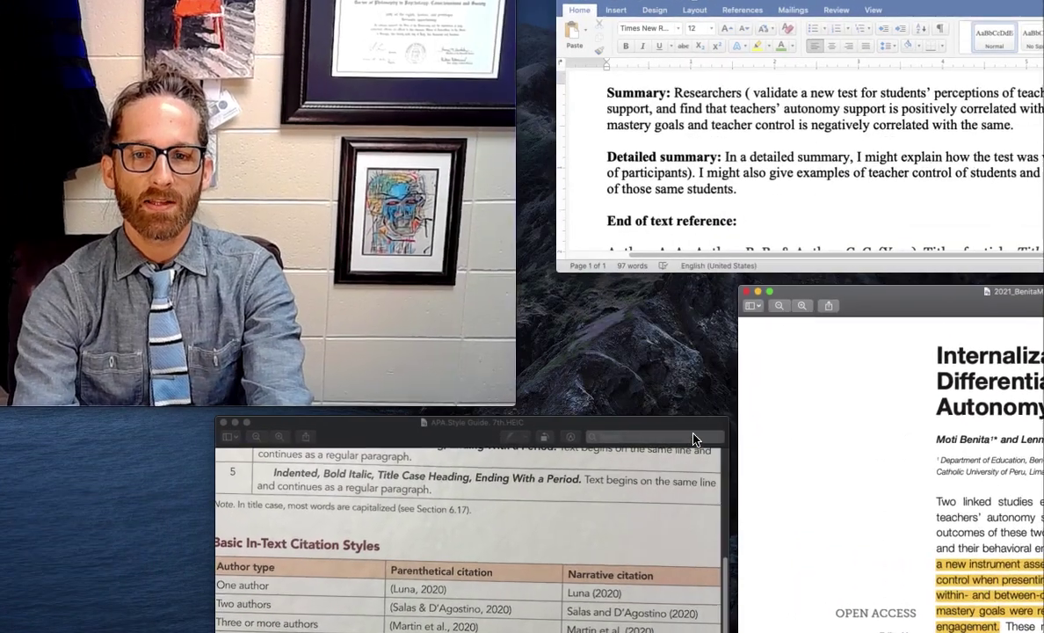
left_click(639, 203)
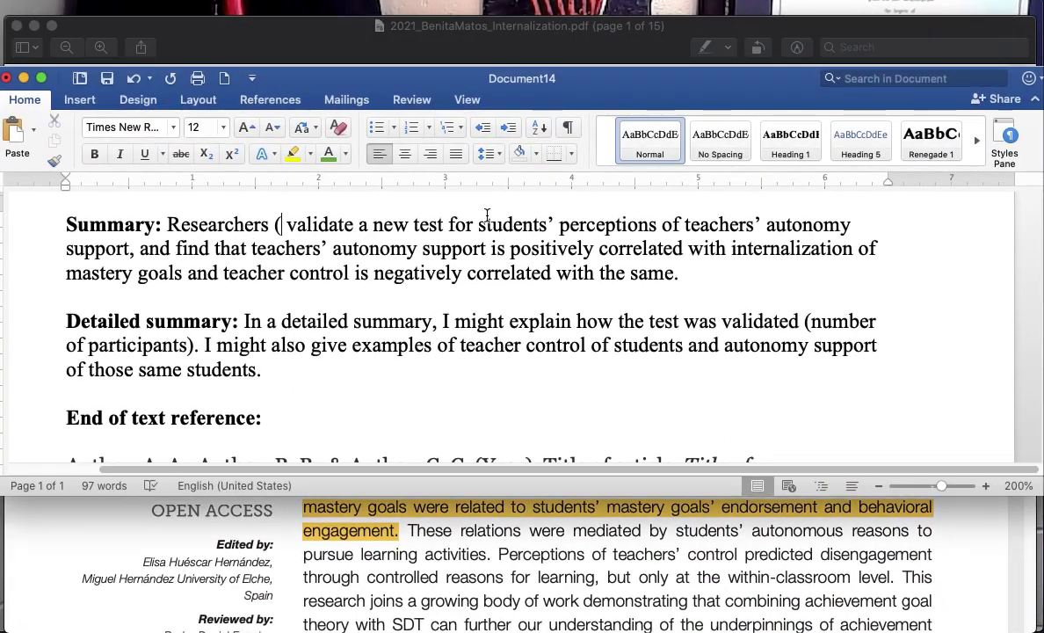
type("Benit")
type("a & Matos,")
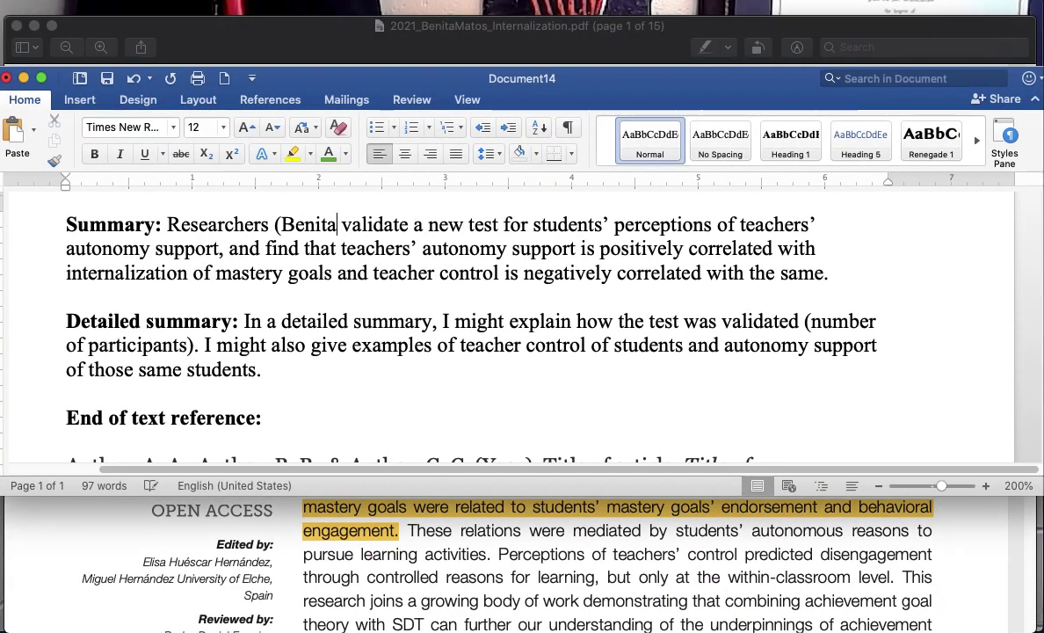
type(" 2021)")
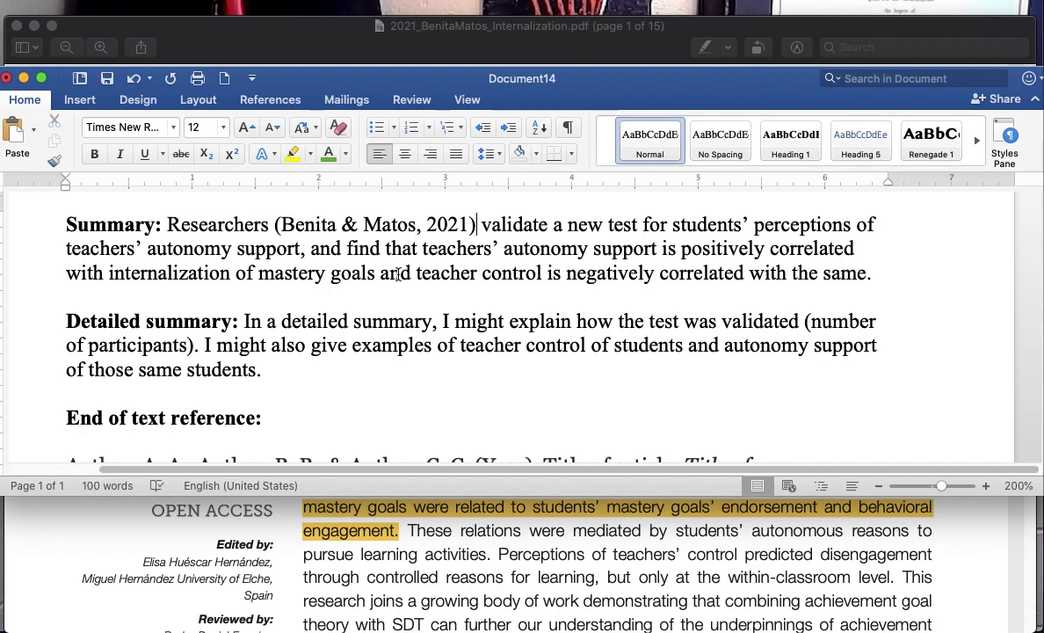
left_click(380, 498)
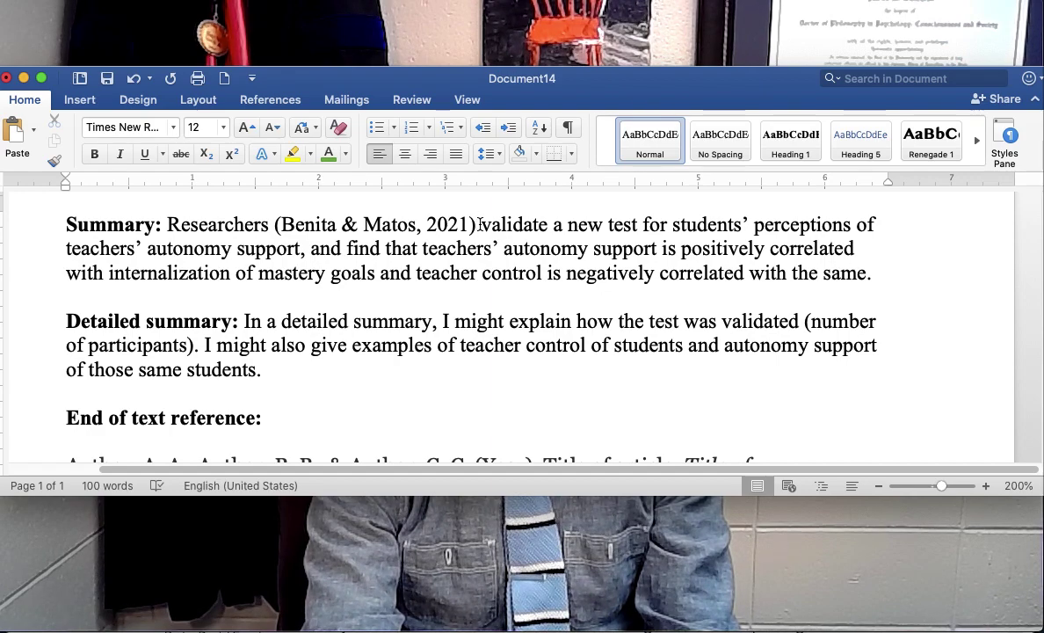
Retype 'Researchers' and remove the opening parenthesis before the authors' names.
left_click_drag(479, 224, 275, 221)
left_click(269, 224)
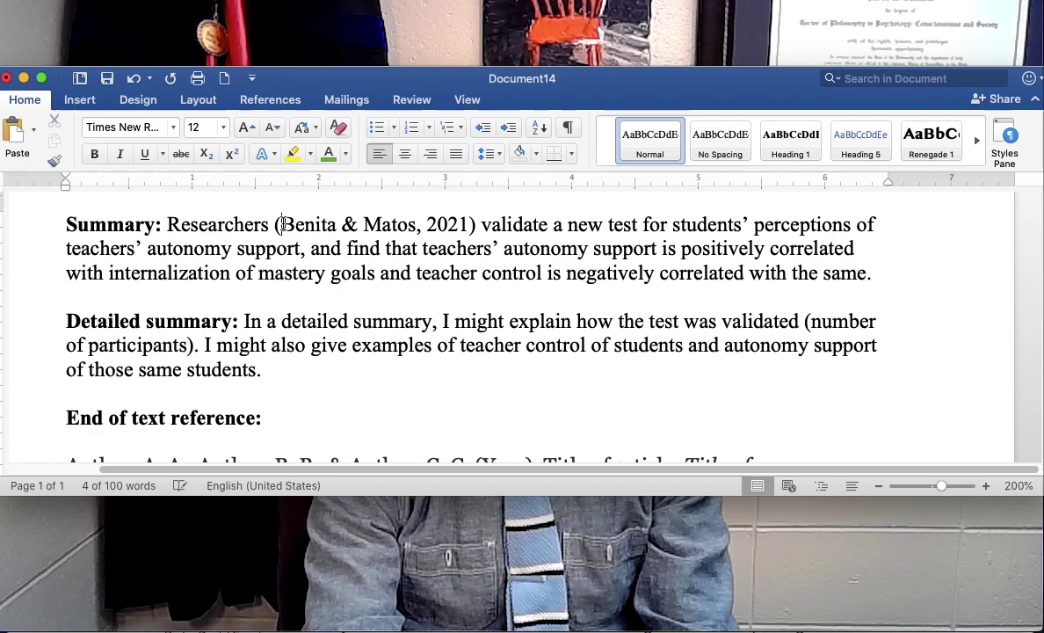
double_click(198, 227)
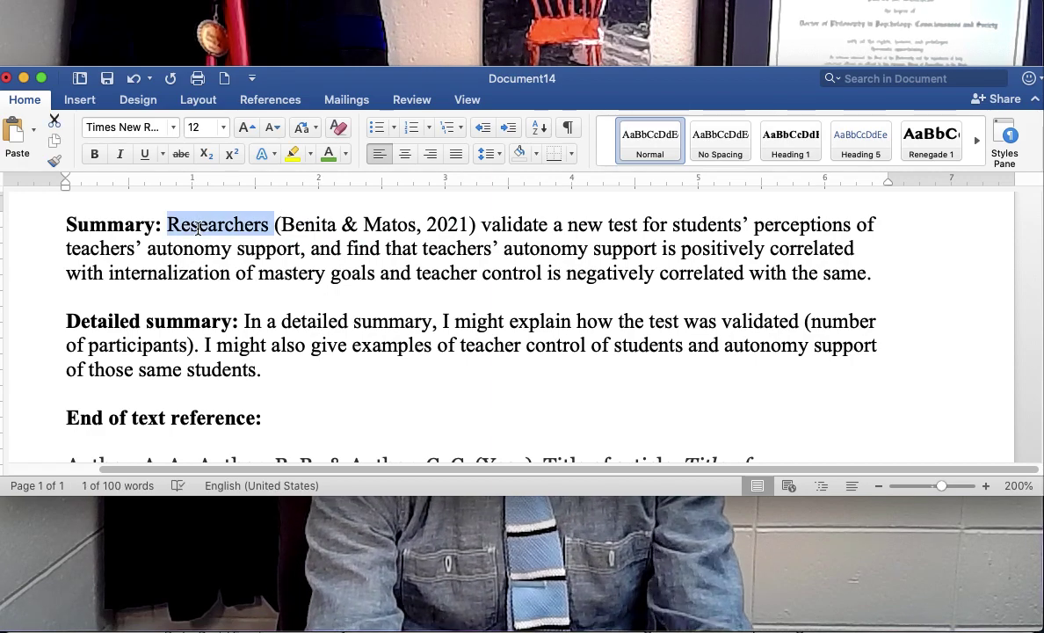
key("BackSpace")
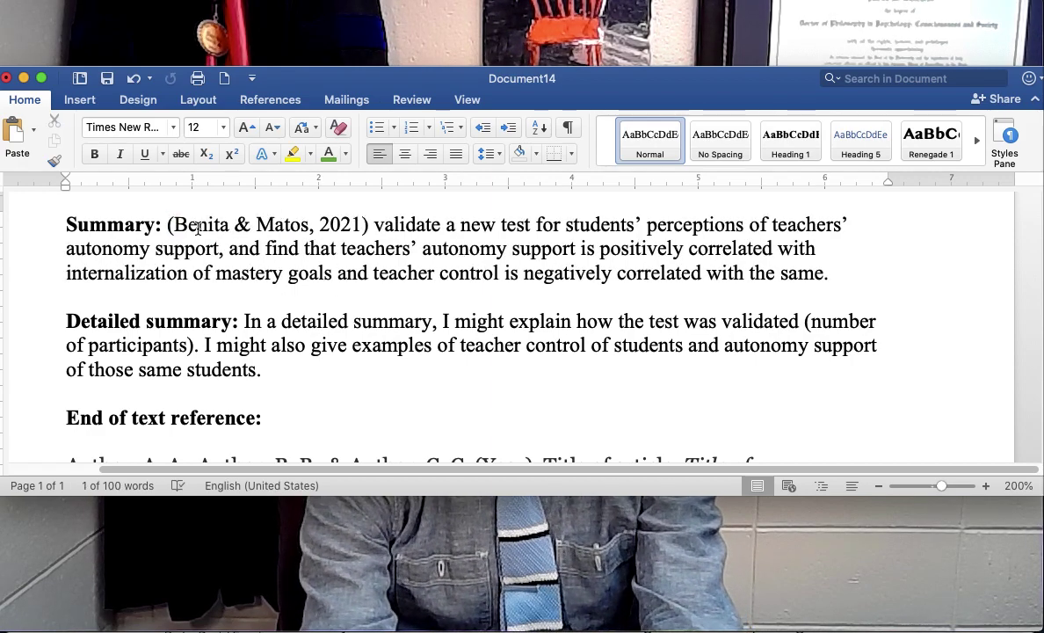
type("In their")
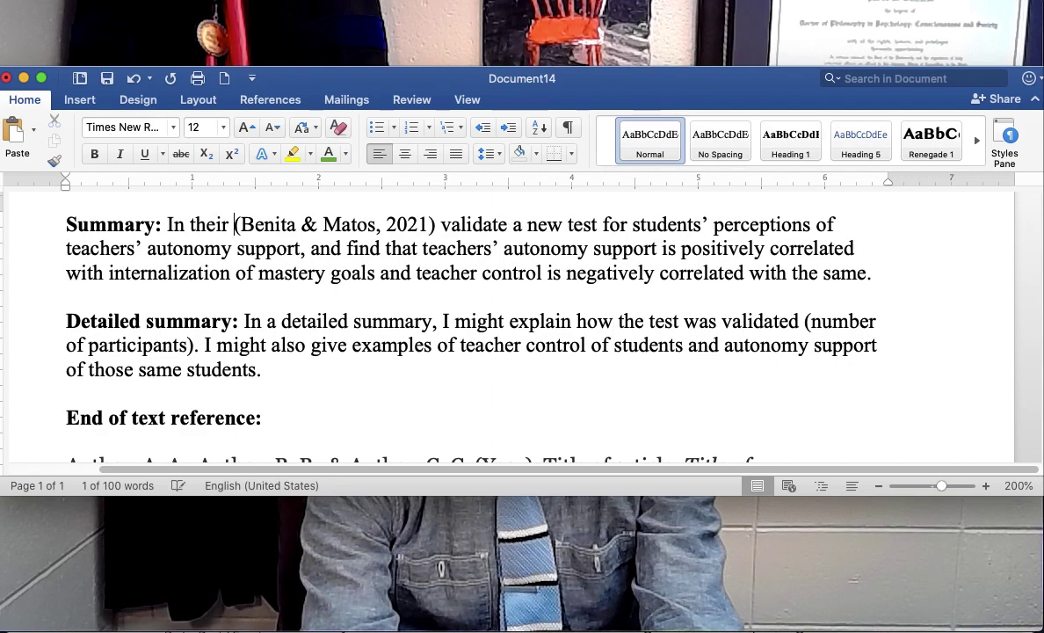
key("BackSpace")
key("BackSpace")
key("BackSpace")
key("BackSpace")
key("BackSpace")
key("BackSpace")
key("BackSpace")
key("BackSpace")
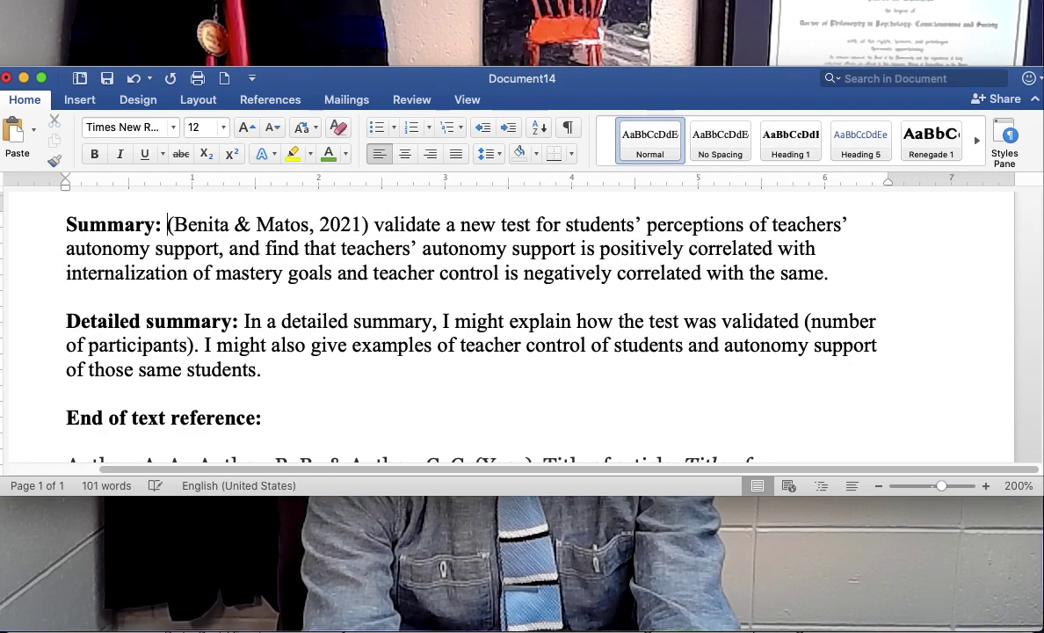
type("Researchers")
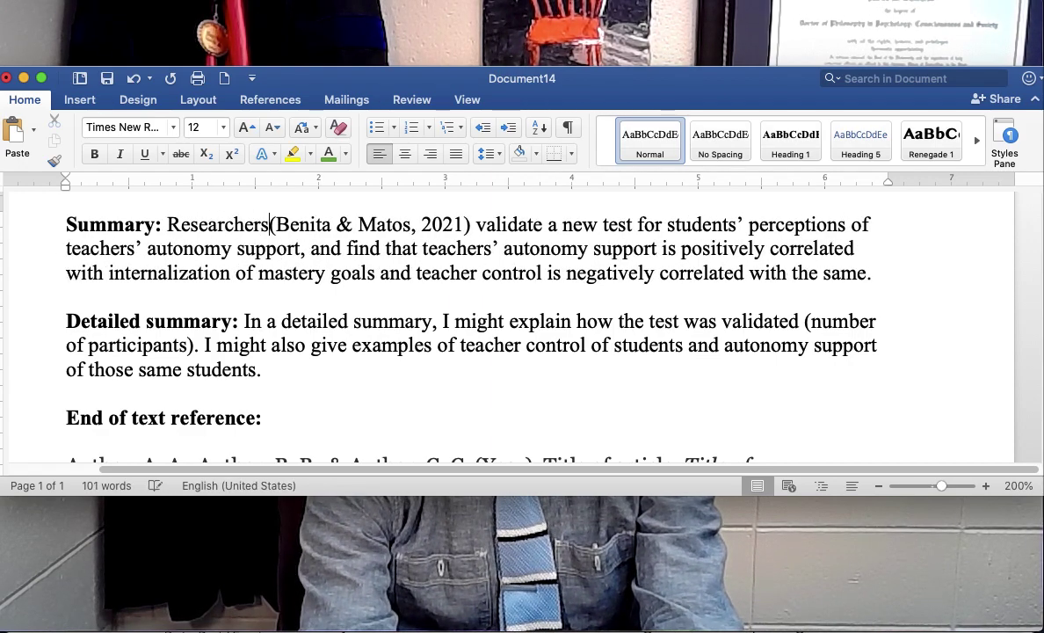
key("Delete")
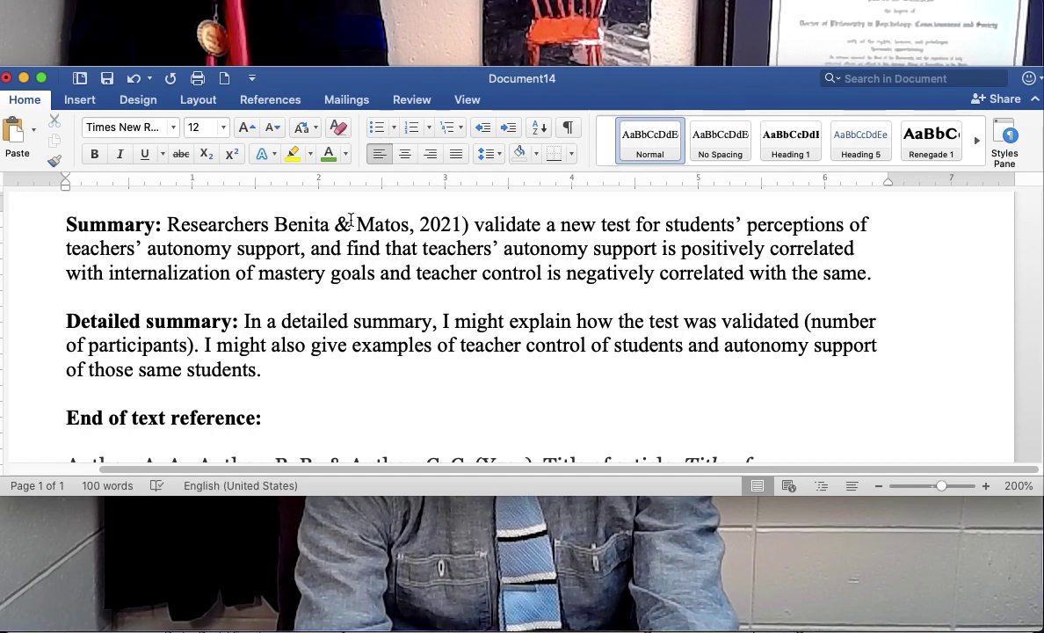
Turn the citation into narrative form 'Benita and Matos (2021)' with only the year in parentheses.
left_click(351, 221)
key("BackSpace")
type("and")
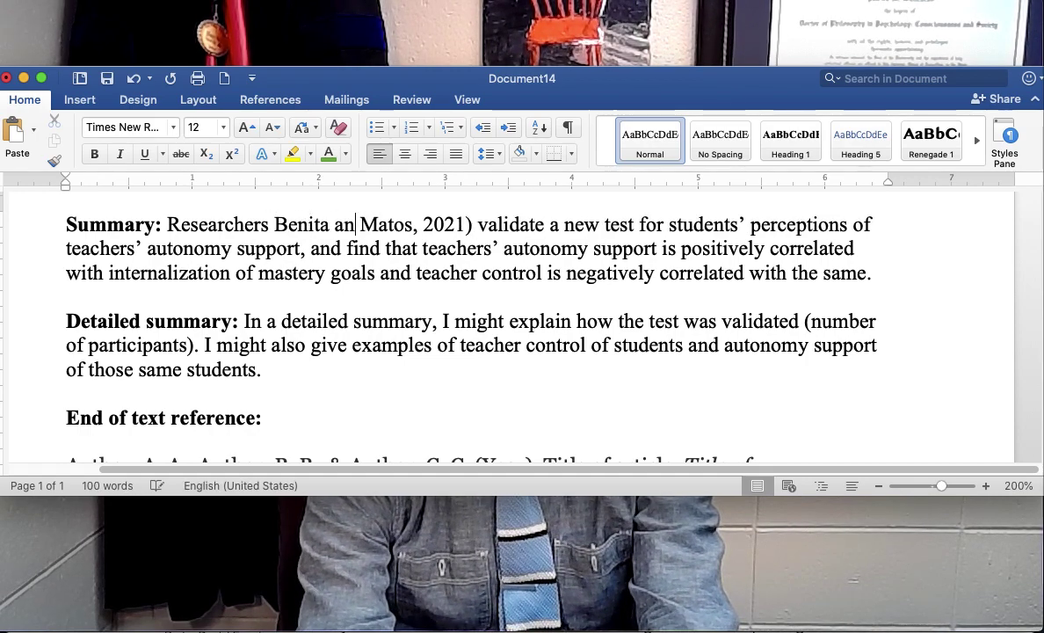
left_click(427, 226)
key("BackSpace")
left_click(428, 226)
key("Delete")
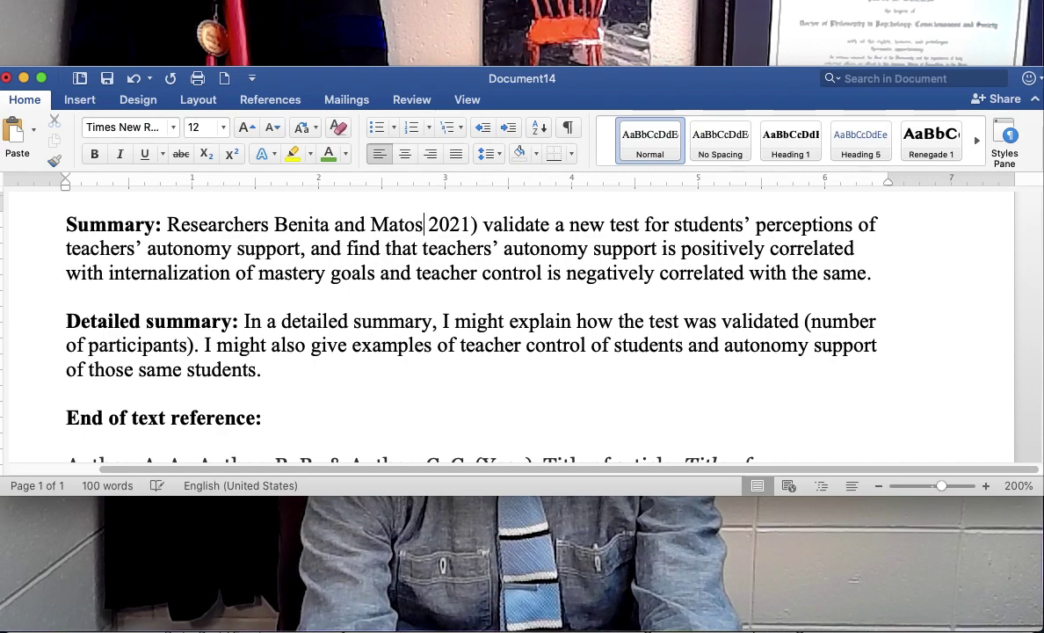
type("(")
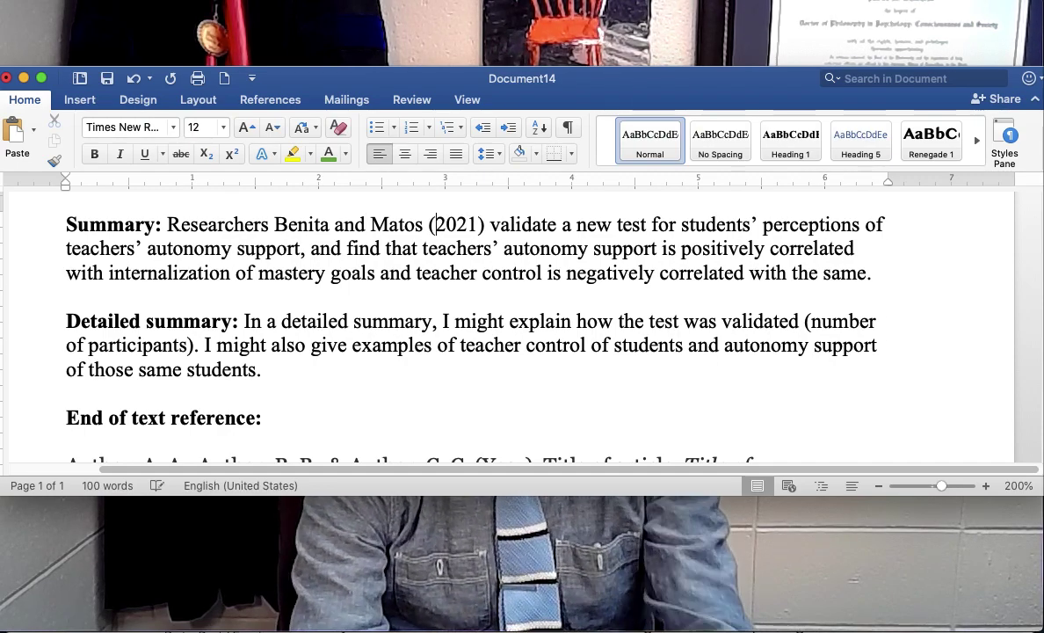
Change 'validate' to 'have validated' in the Summary.
left_click(489, 224)
type("have")
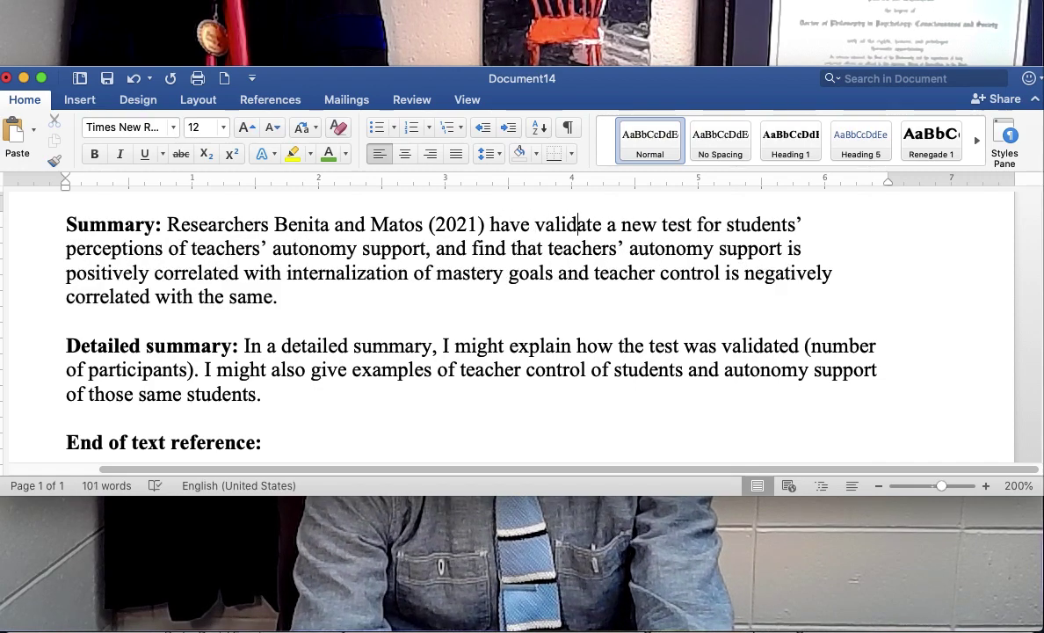
left_click(603, 224)
type("d")
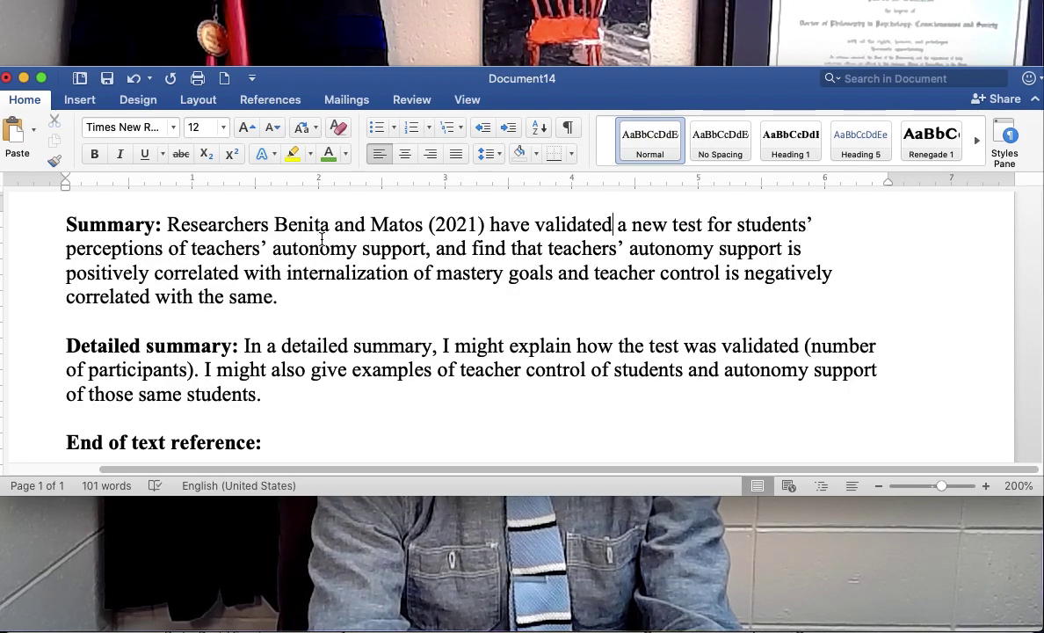
Replace ', and find' with '. They found' so the findings start a new sentence.
left_click(430, 250)
key("BackSpace")
type(". They ")
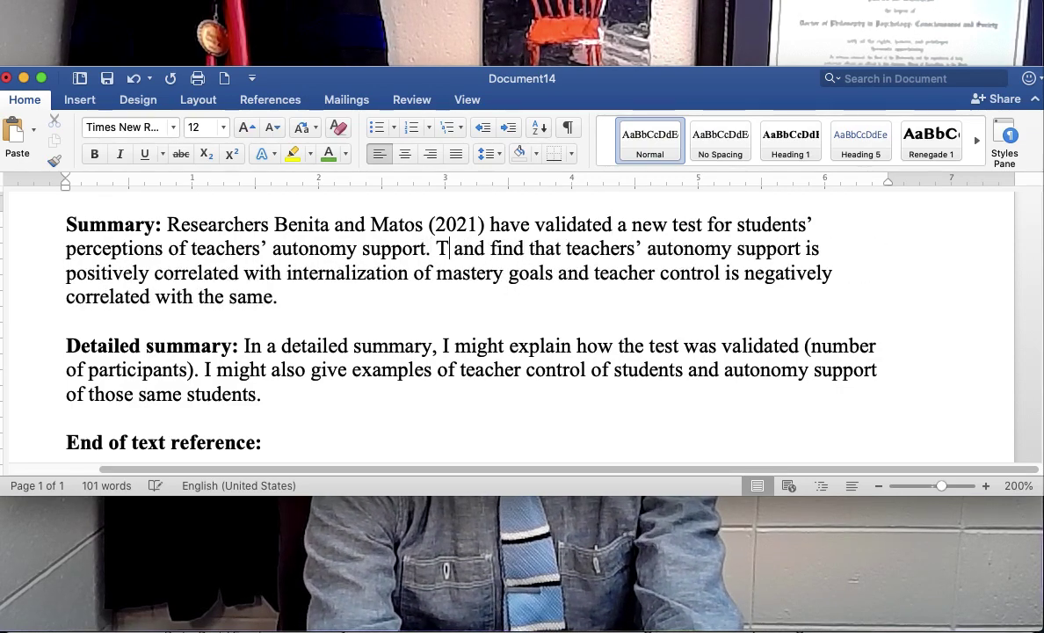
type("found")
key("shift+Right")
key("shift+Right")
key("shift+Right")
key("shift+Right")
key("shift+Right")
key("shift+Right")
key("shift+Right")
key("shift+Right")
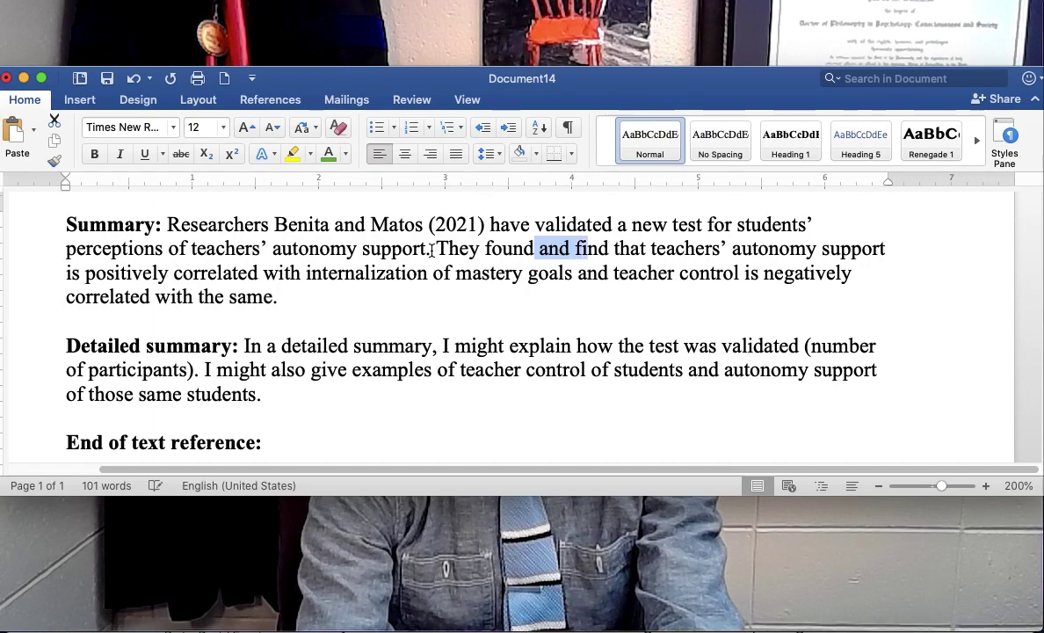
key("BackSpace")
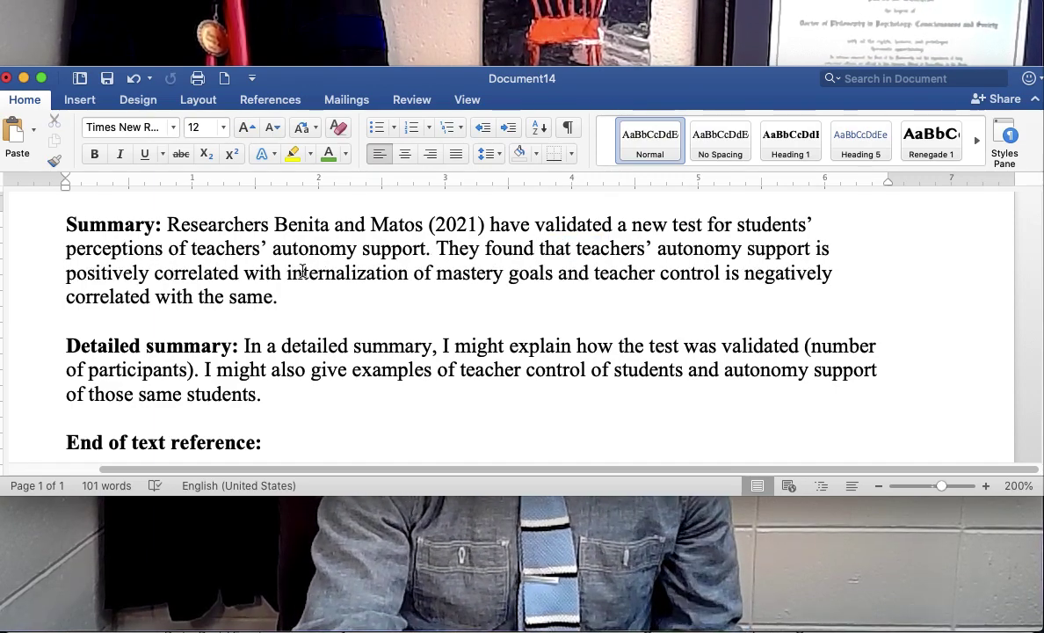
left_click(402, 294)
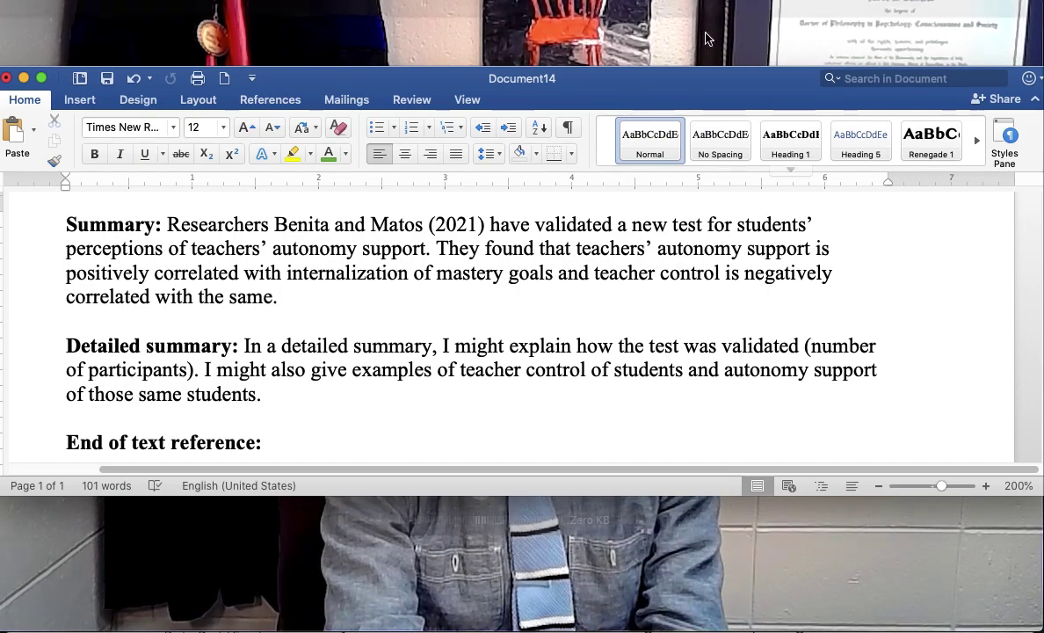
left_click_drag(716, 74, 723, 375)
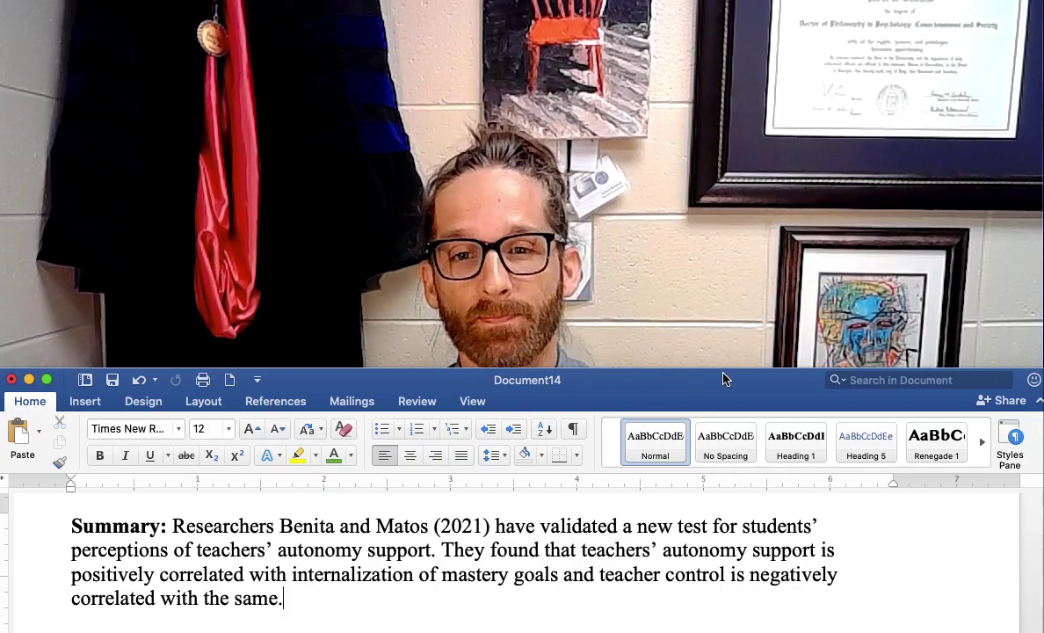
left_click(728, 389)
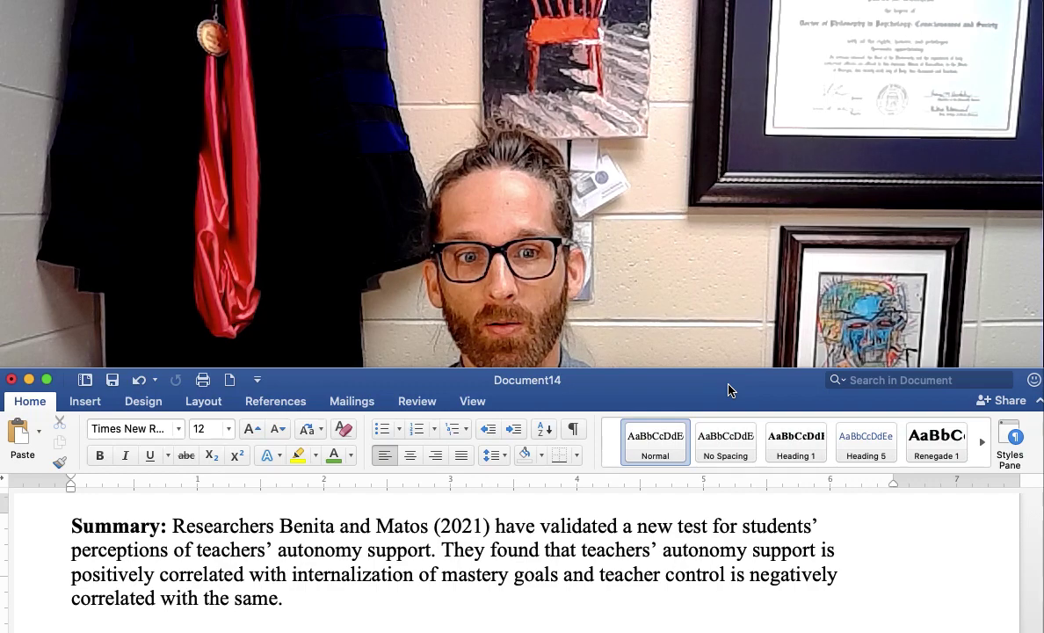
left_click_drag(280, 526, 425, 527)
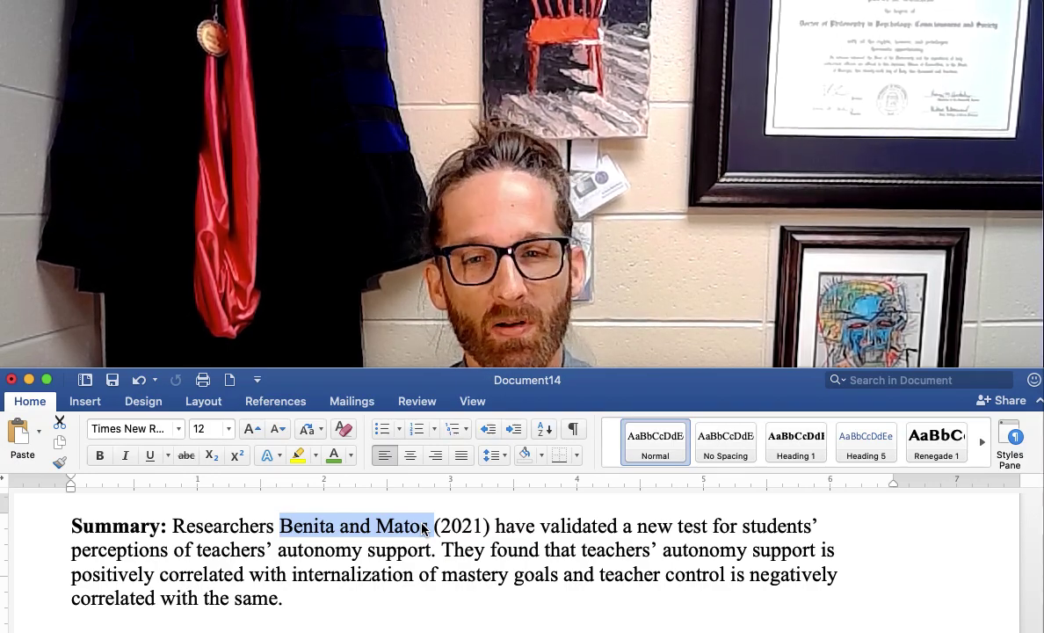
left_click_drag(629, 378, 620, 62)
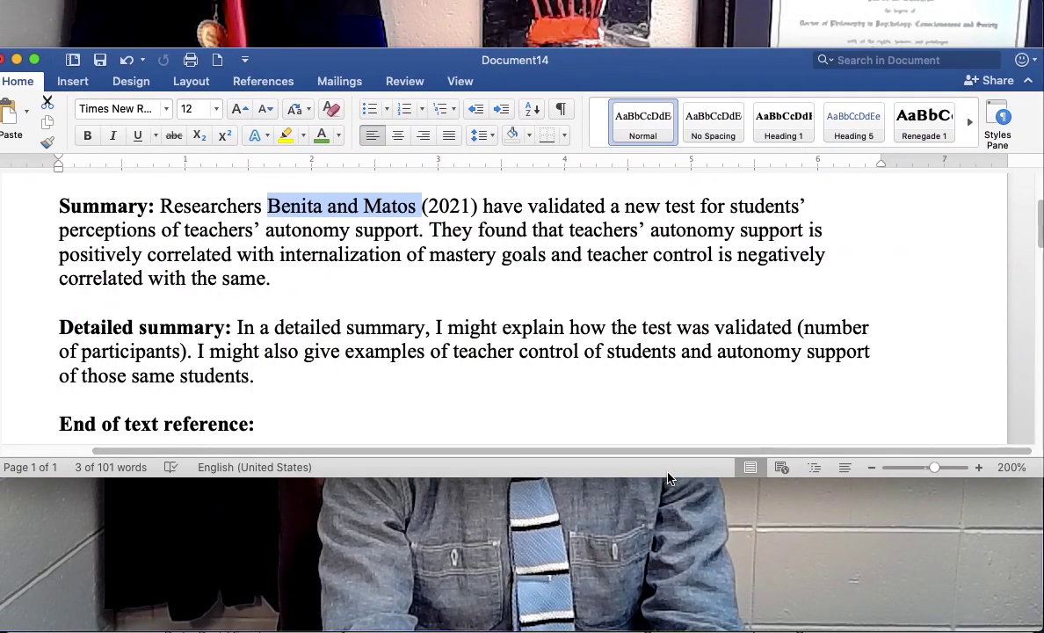
Enlarge the Word window and scroll down to select the template reference paragraph.
left_click_drag(668, 476, 665, 581)
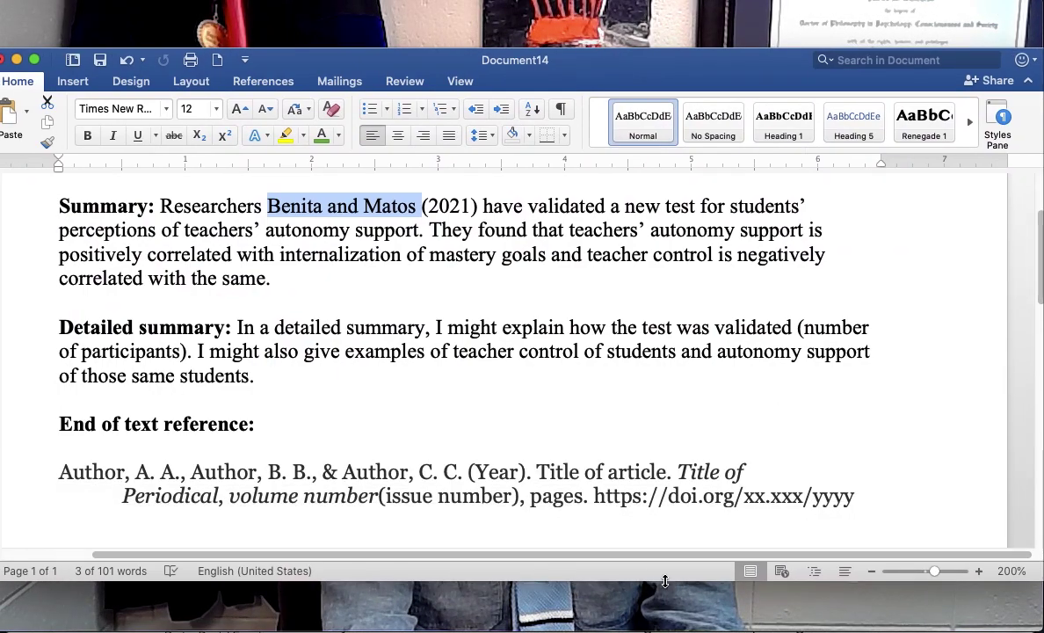
scroll(571, 396, "down", 2)
scroll(572, 396, "up", 3)
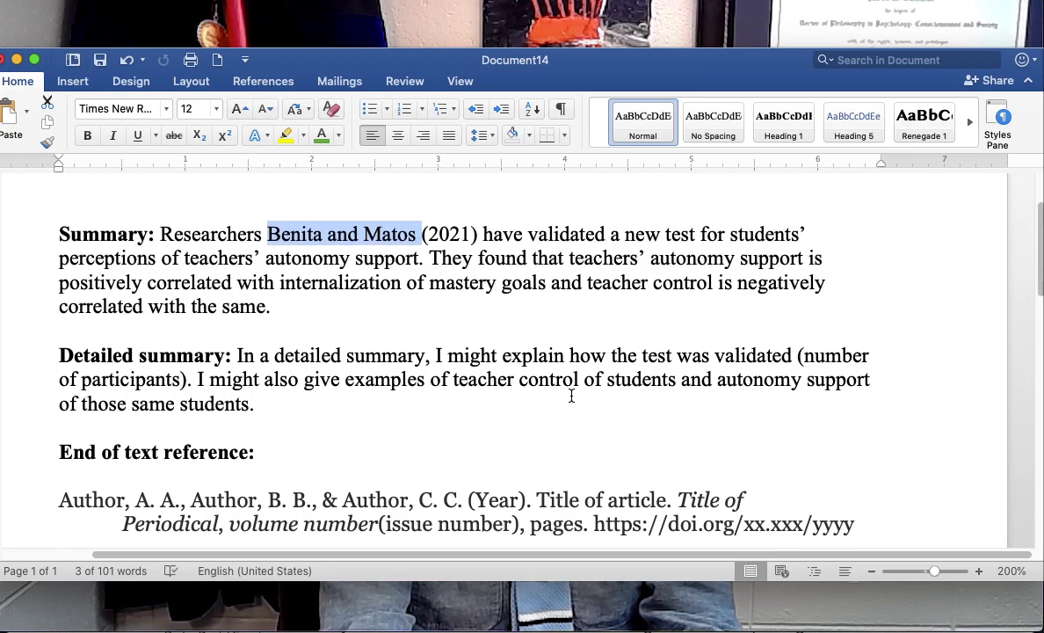
scroll(571, 396, "down", 2)
scroll(571, 396, "down", 3)
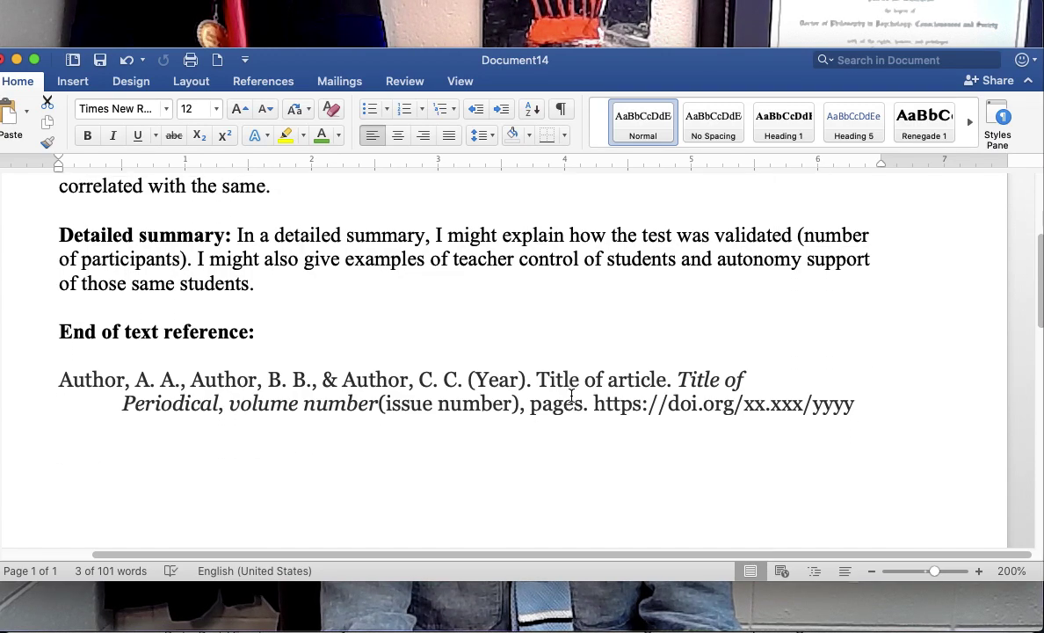
left_click_drag(874, 410, 61, 367)
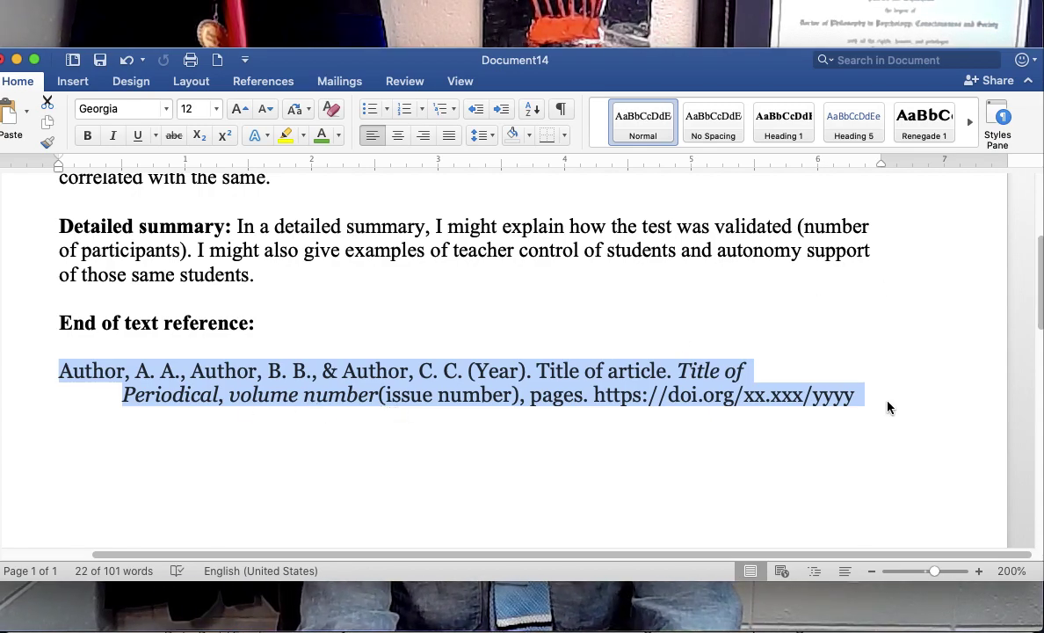
Insert empty lines below the 'End of text reference:' heading.
left_click(305, 328)
key("Return")
key("Return")
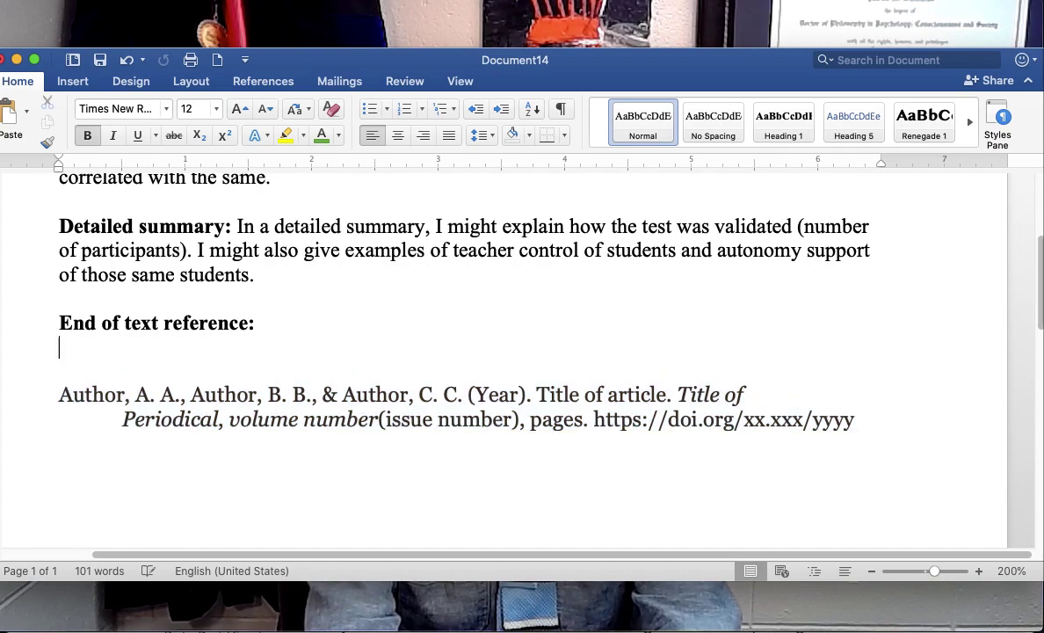
key("Down")
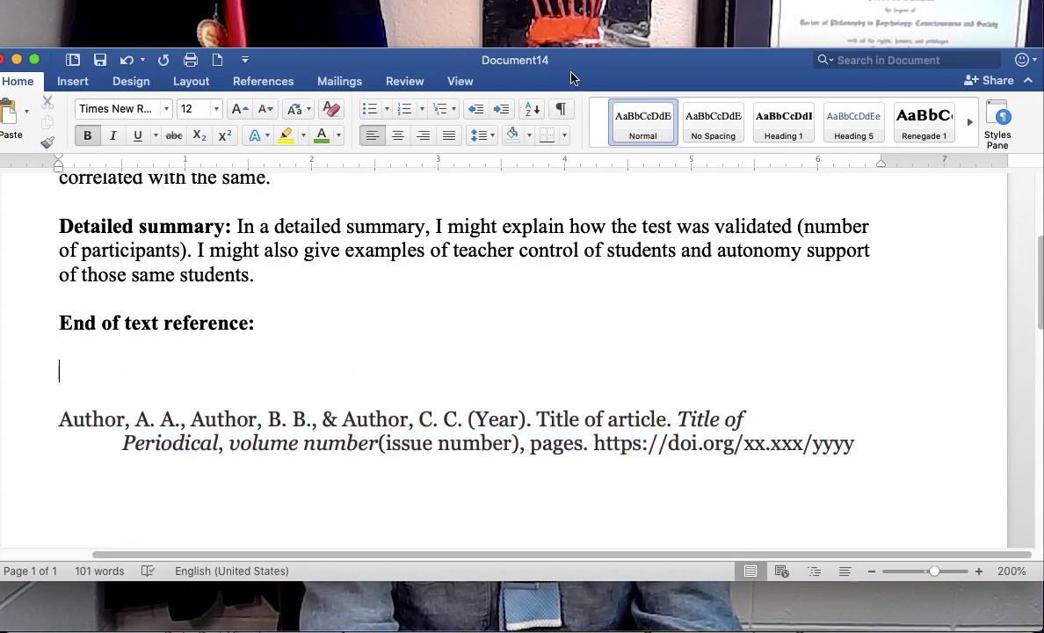
left_click_drag(571, 67, 566, 175)
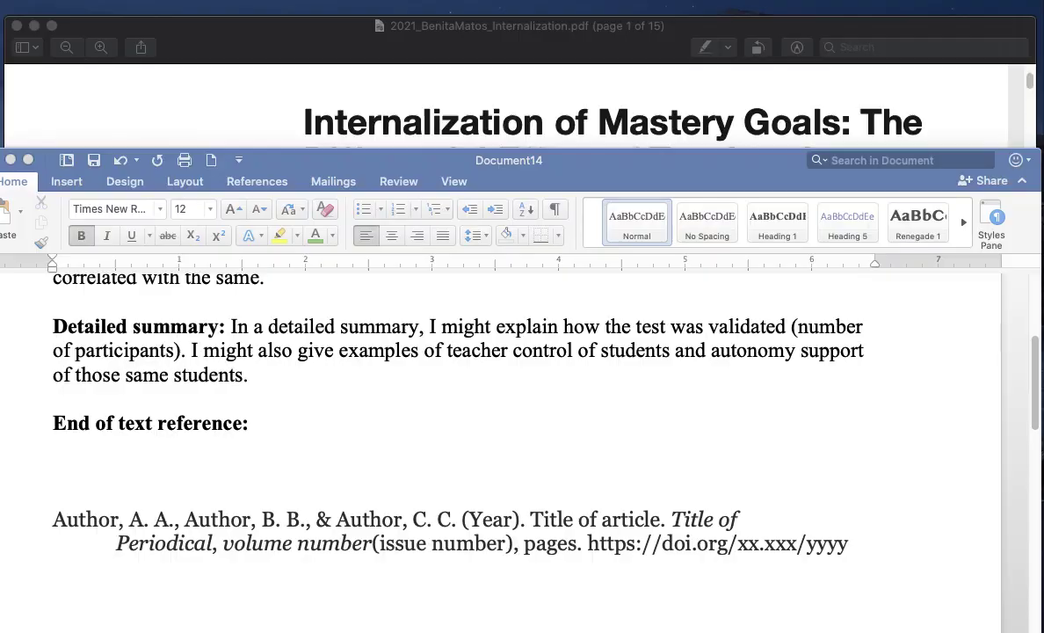
Shrink the Preview article window and place Word below the article's title and authors.
left_click(359, 46)
scroll(618, 309, "down", 1)
scroll(618, 310, "up", 3)
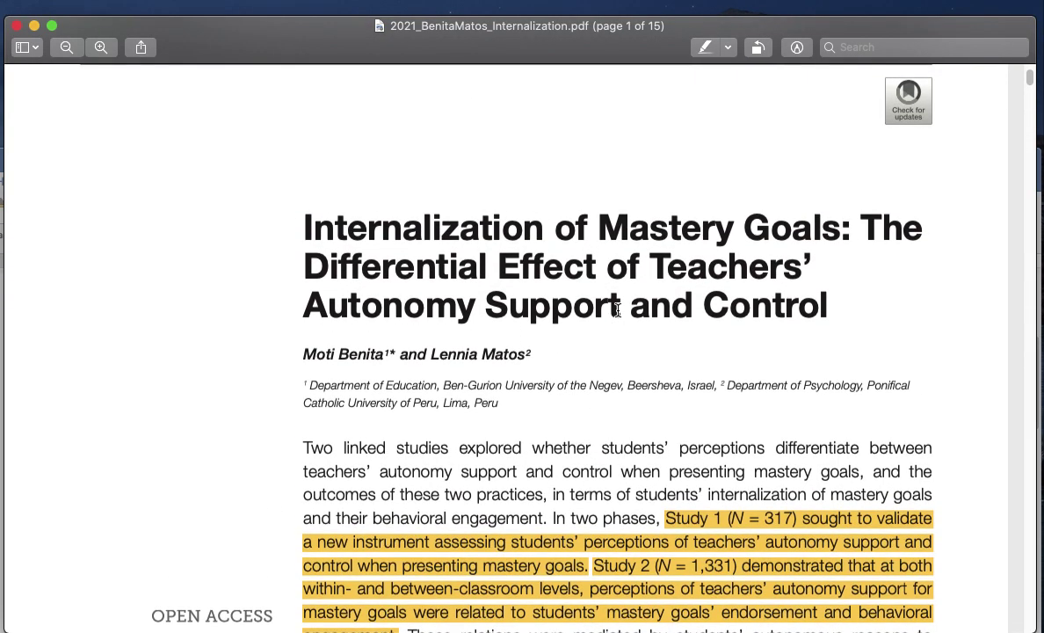
scroll(618, 309, "down", 3)
scroll(633, 369, "down", 1)
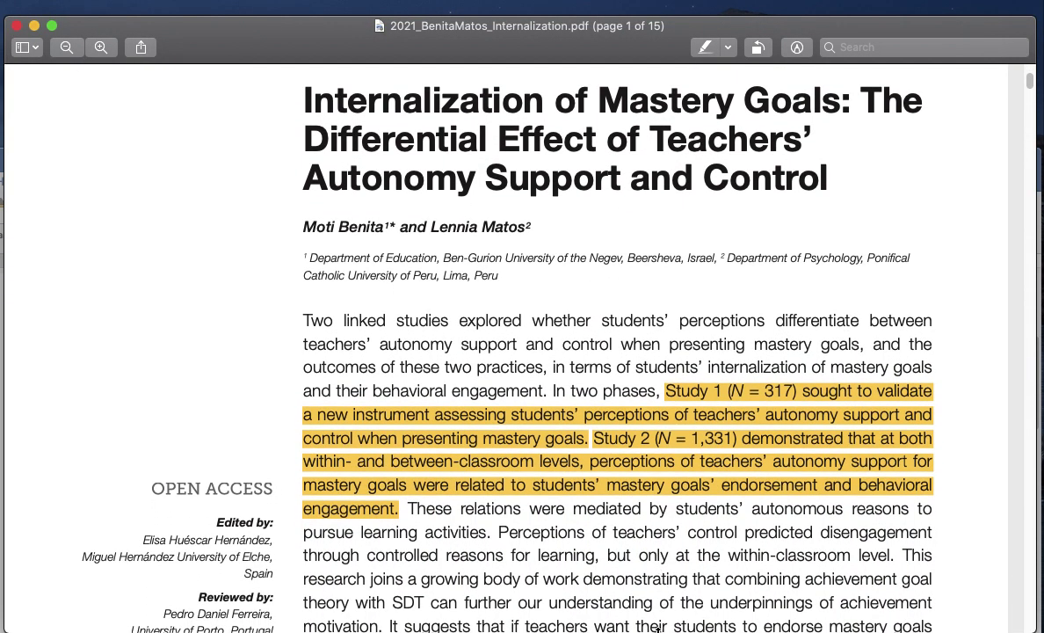
left_click_drag(655, 629, 651, 473)
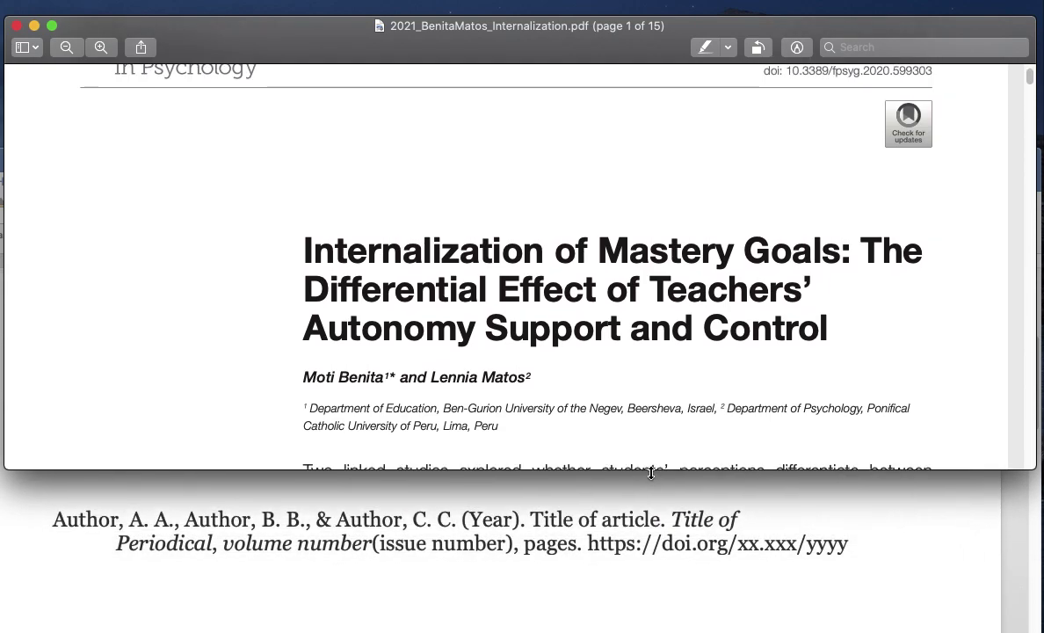
left_click(570, 544)
left_click_drag(758, 180, 774, 308)
scroll(737, 233, "down", 5)
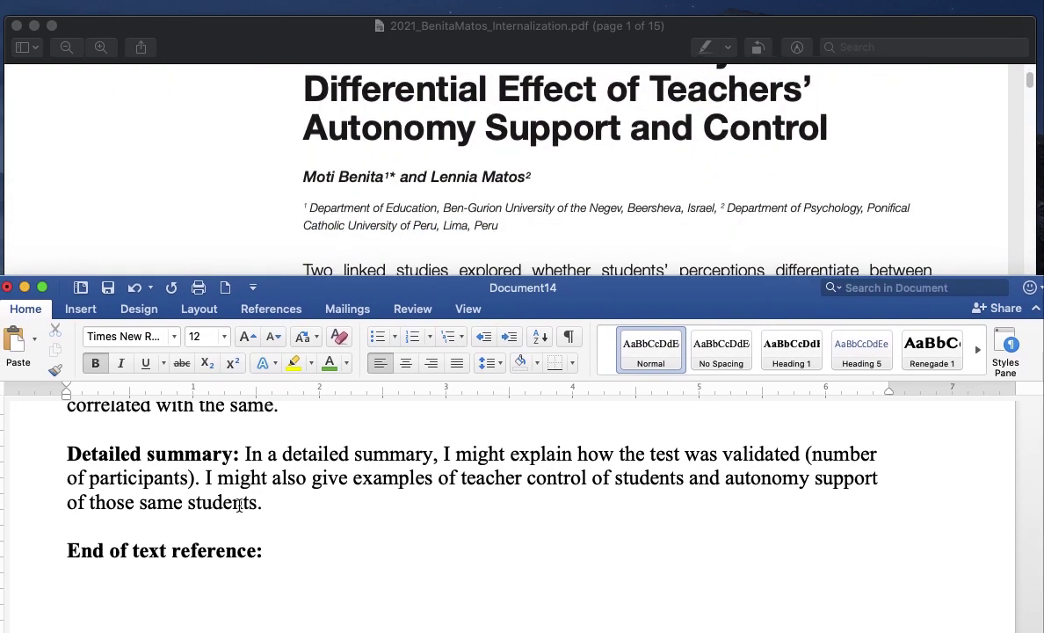
Enter the authors 'Benita, M., & Matos, L.' in non-bold text, followed by the year (2021).
type("Benita")
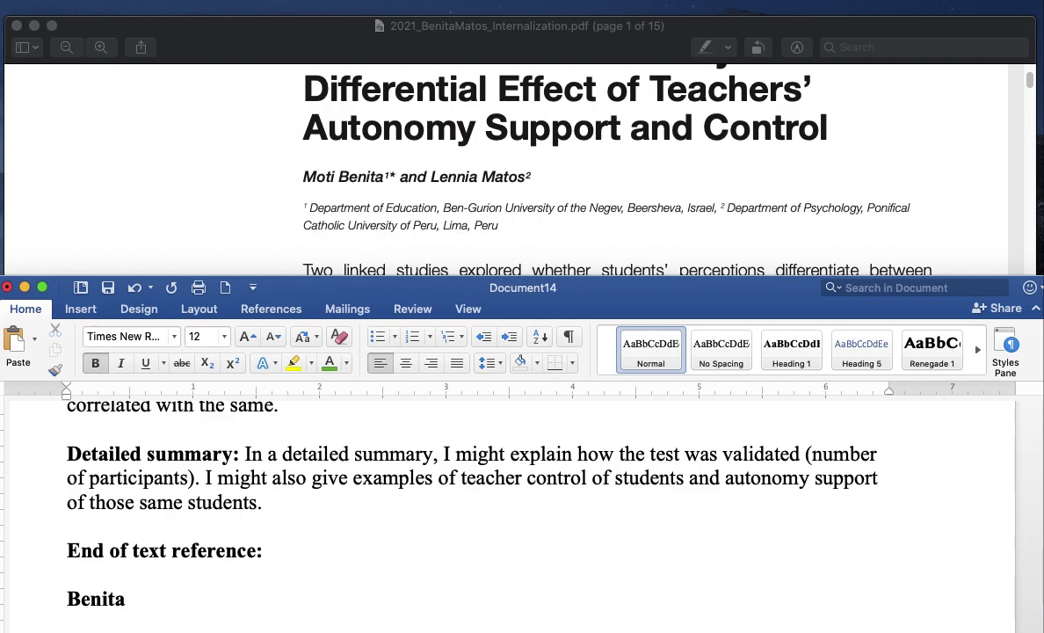
type(", M.")
scroll(410, 572, "down", 2)
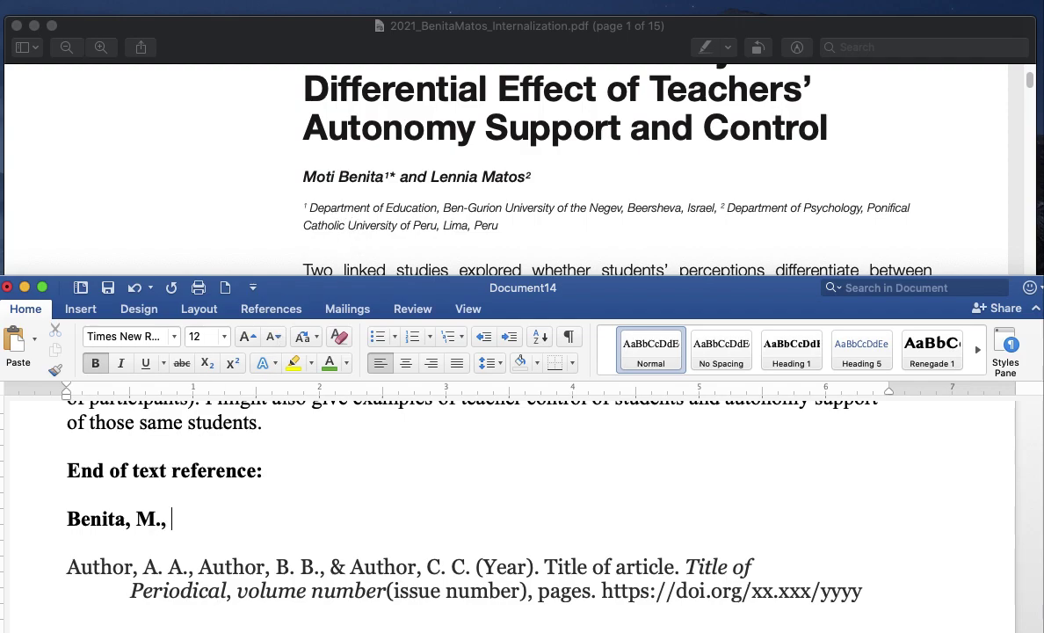
type("& Matos, L.")
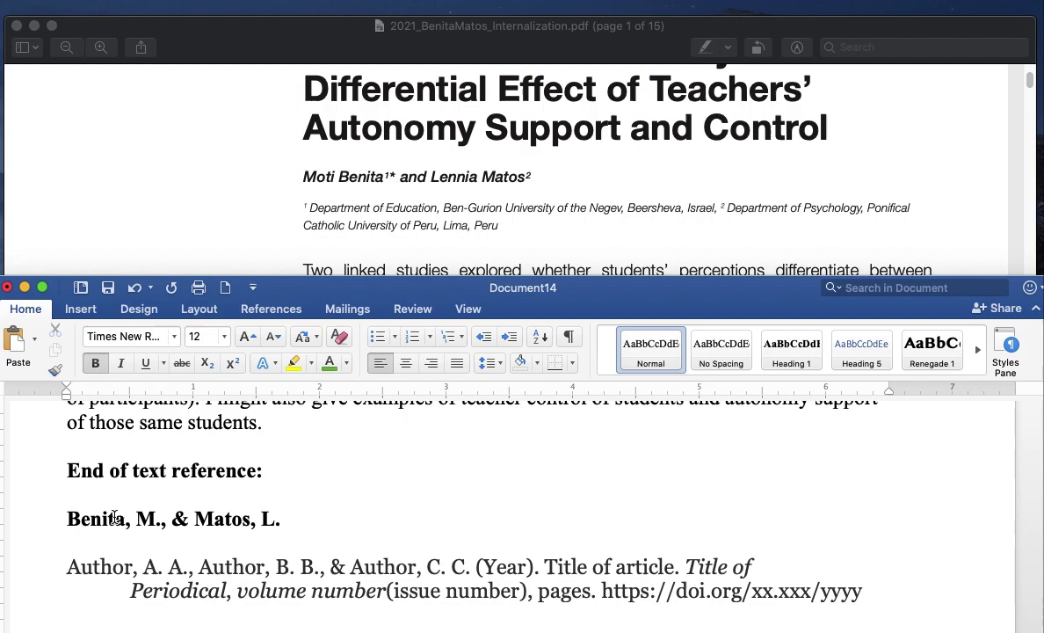
left_click_drag(280, 519, 84, 519)
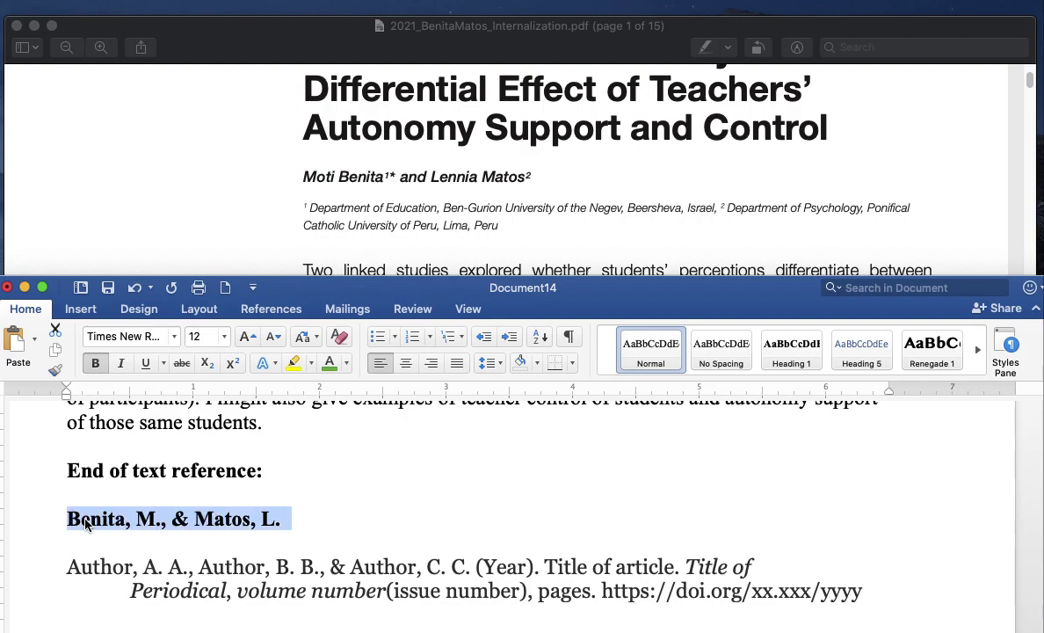
key("super+b")
left_click(296, 522)
type("(2021")
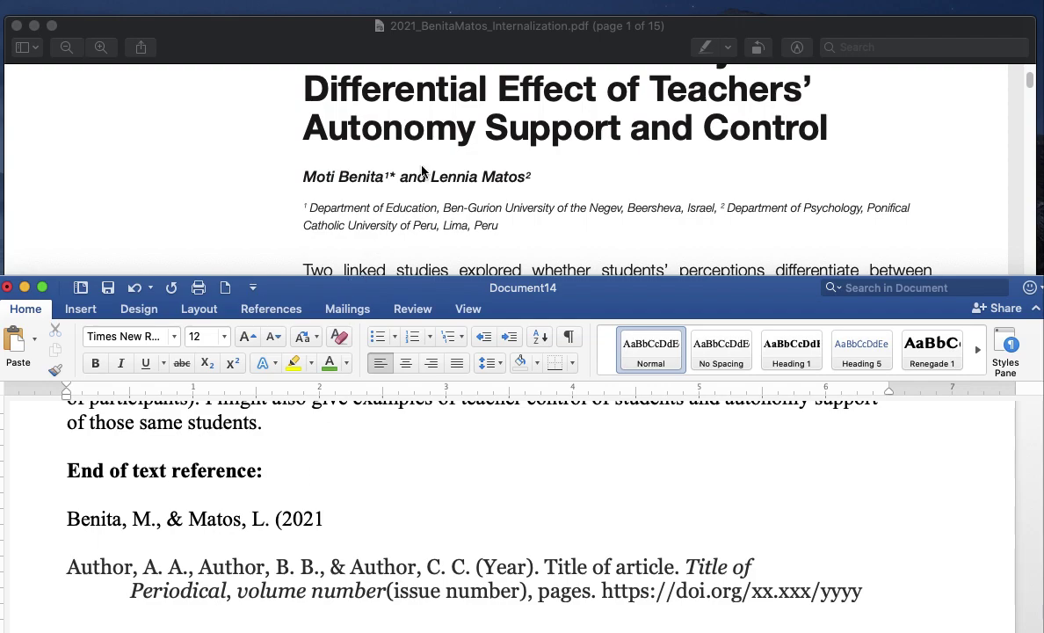
scroll(404, 162, "up", 5)
scroll(422, 172, "up", 1)
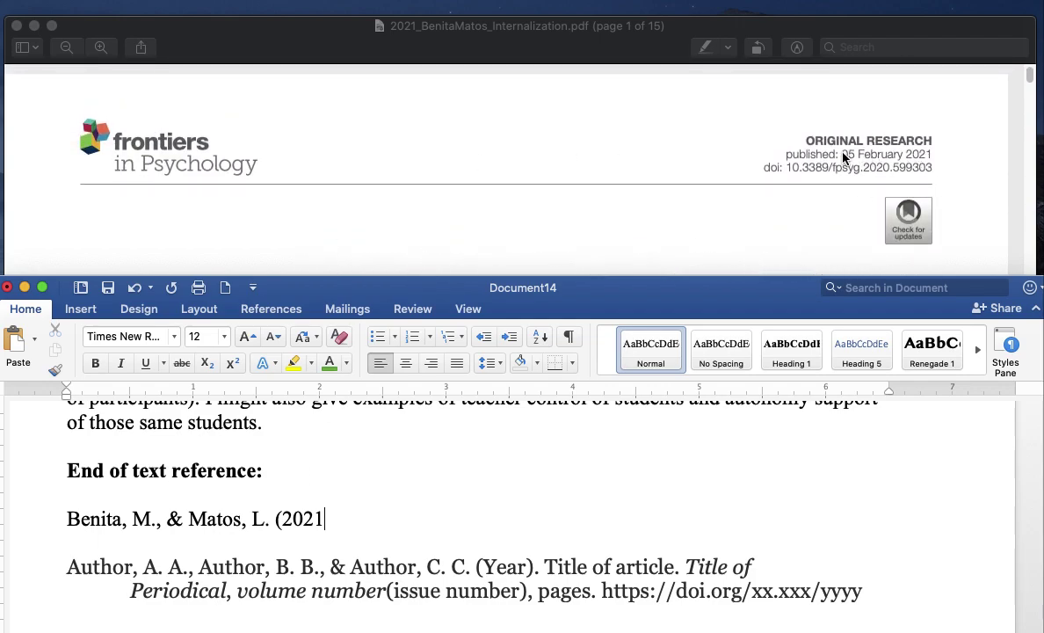
scroll(669, 193, "down", 2)
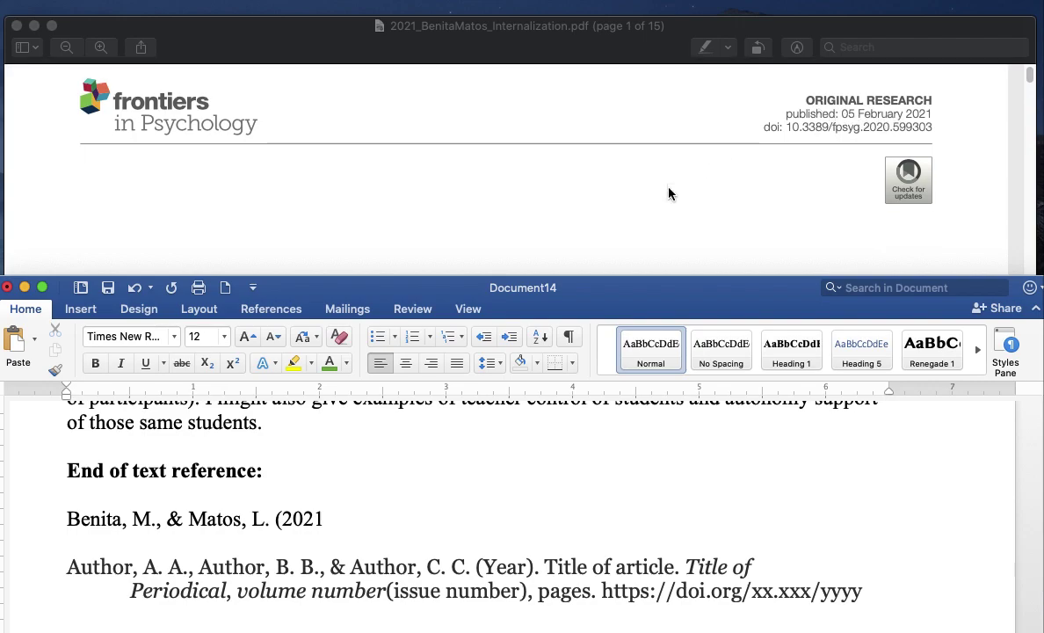
scroll(668, 193, "down", 8)
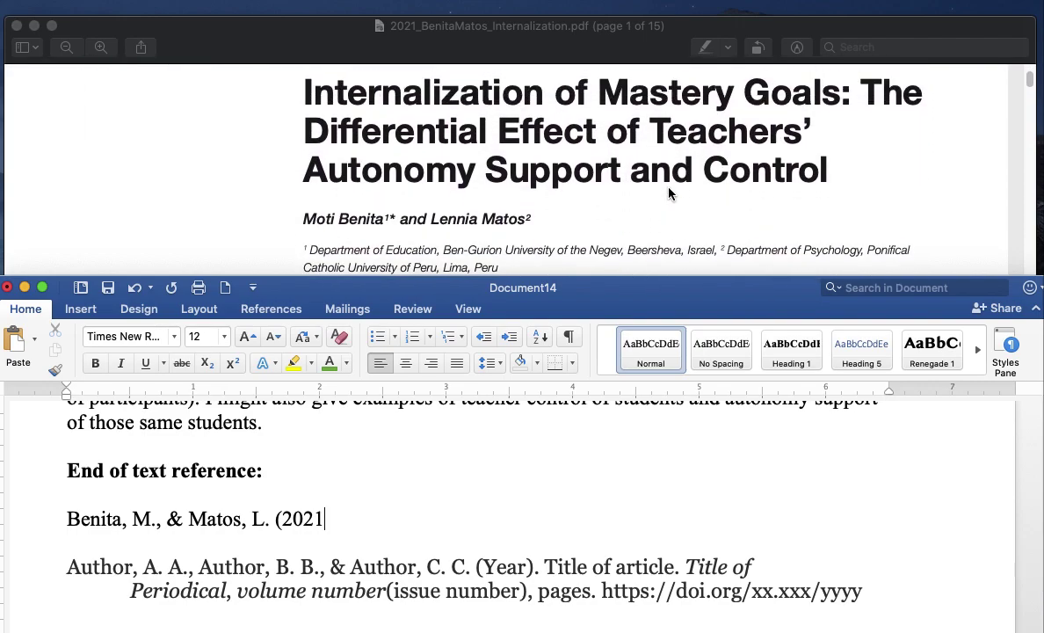
scroll(668, 193, "up", 1)
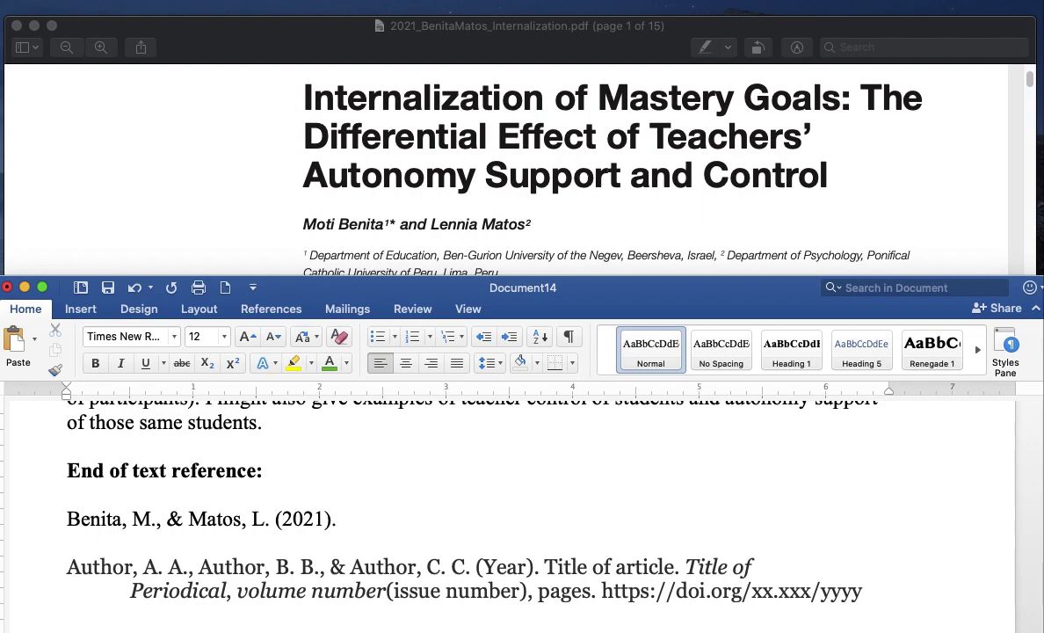
Type the title 'Internalization of mastery goals: The differential effect of teachers' autonomy support and control.'.
type("nternalization of master")
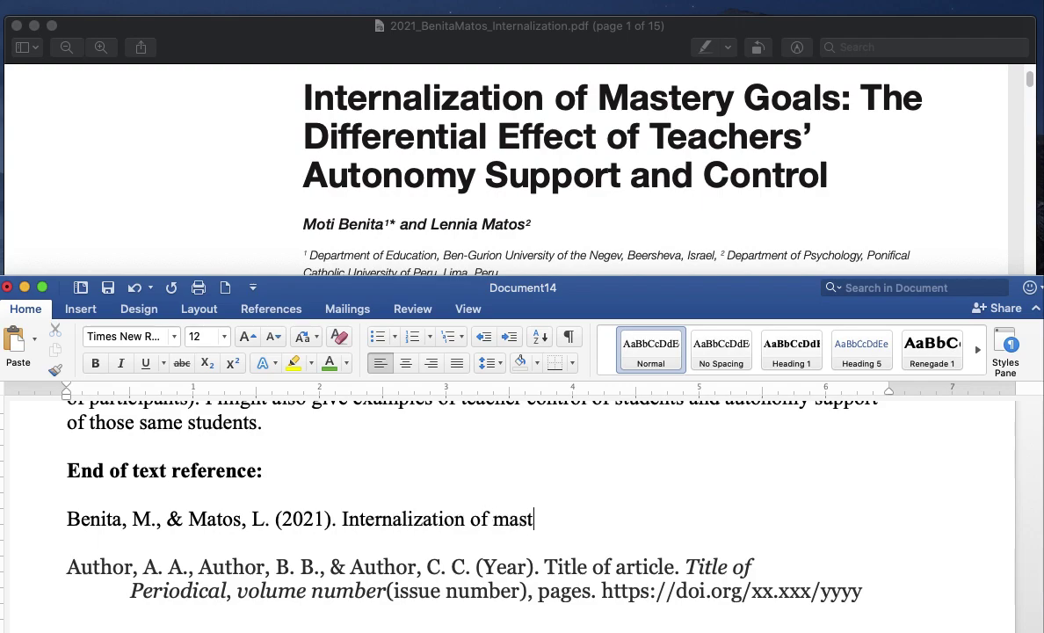
key("BackSpace")
type("ry goals:")
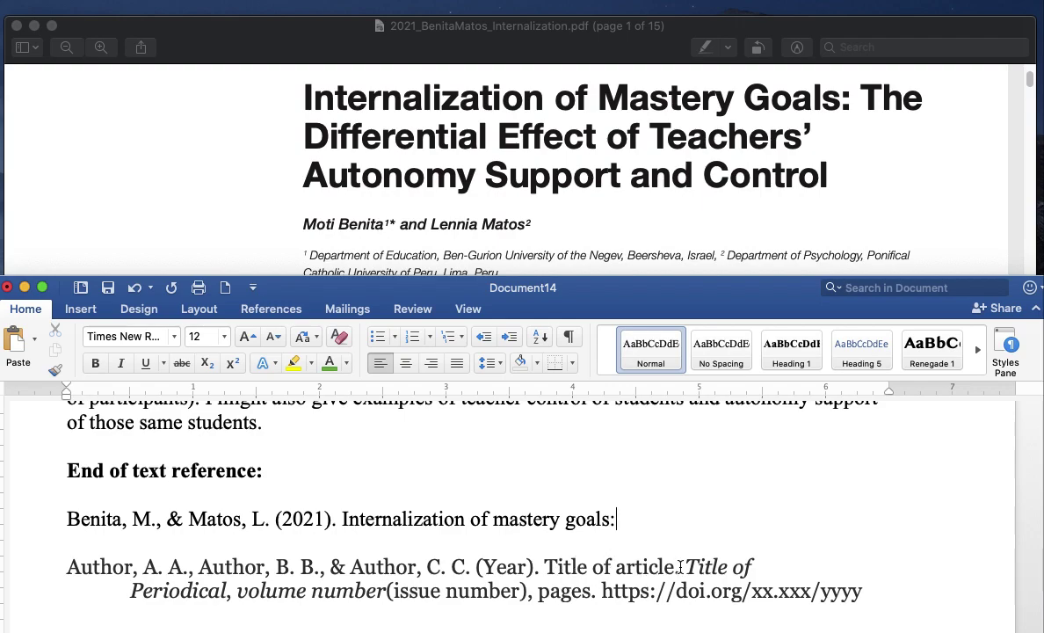
left_click_drag(680, 567, 544, 568)
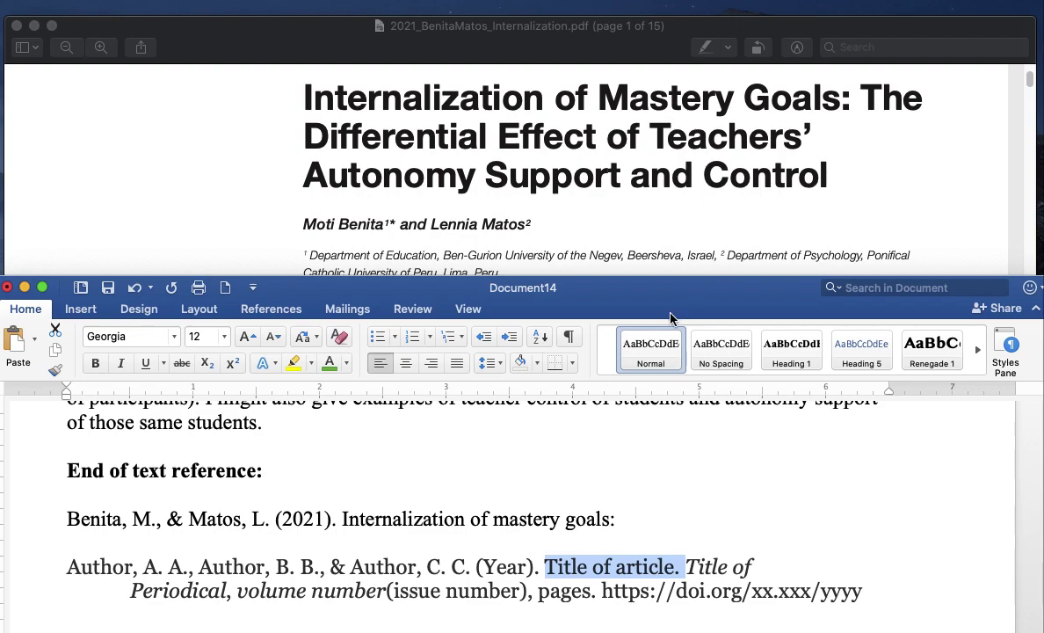
left_click(633, 515)
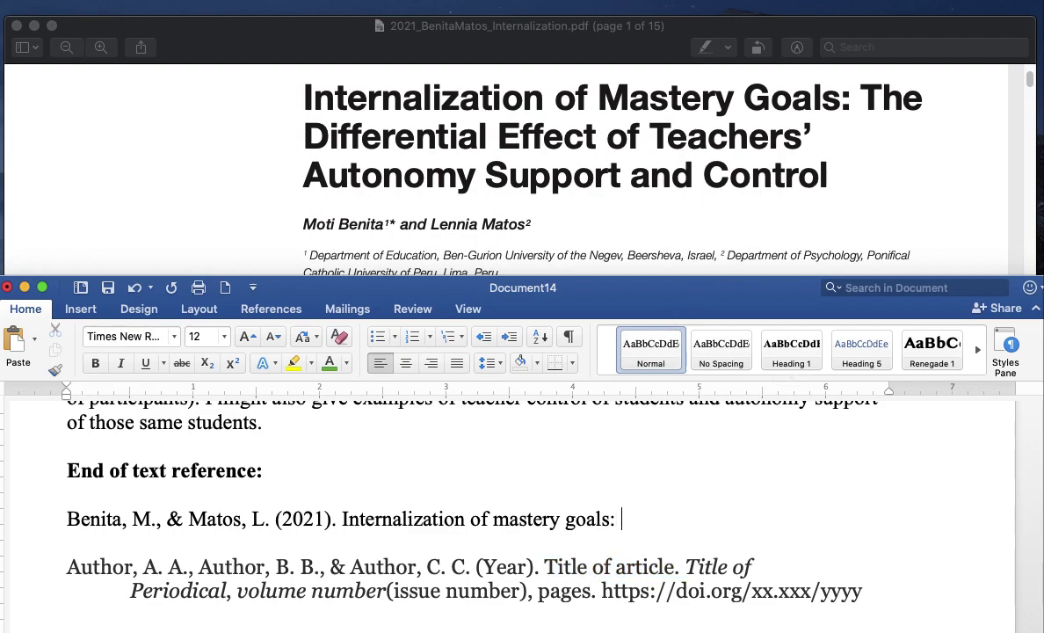
type("The differentia")
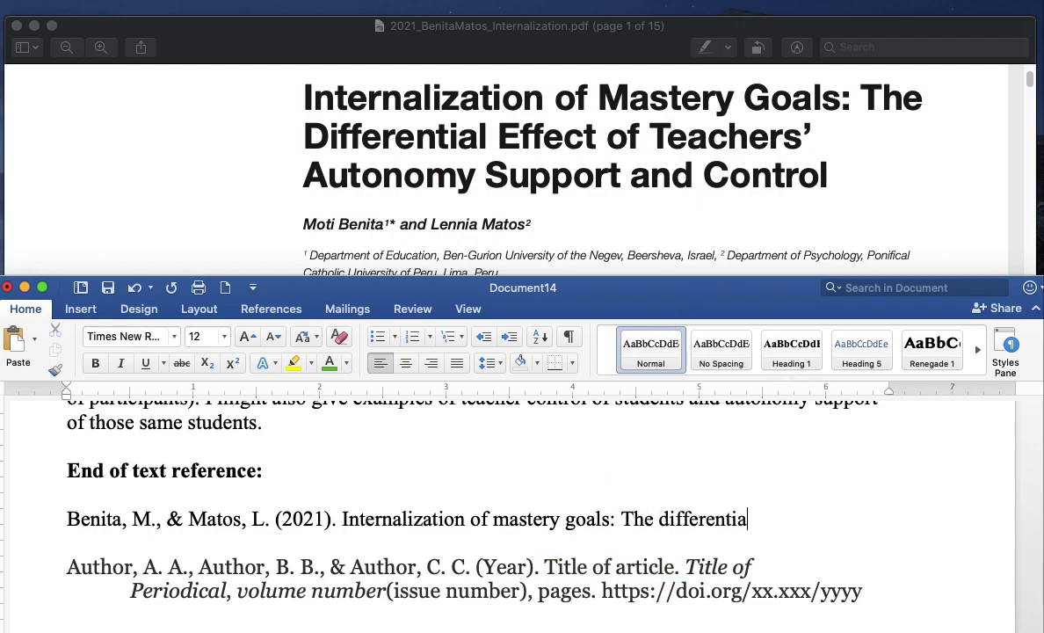
type("l effect of t")
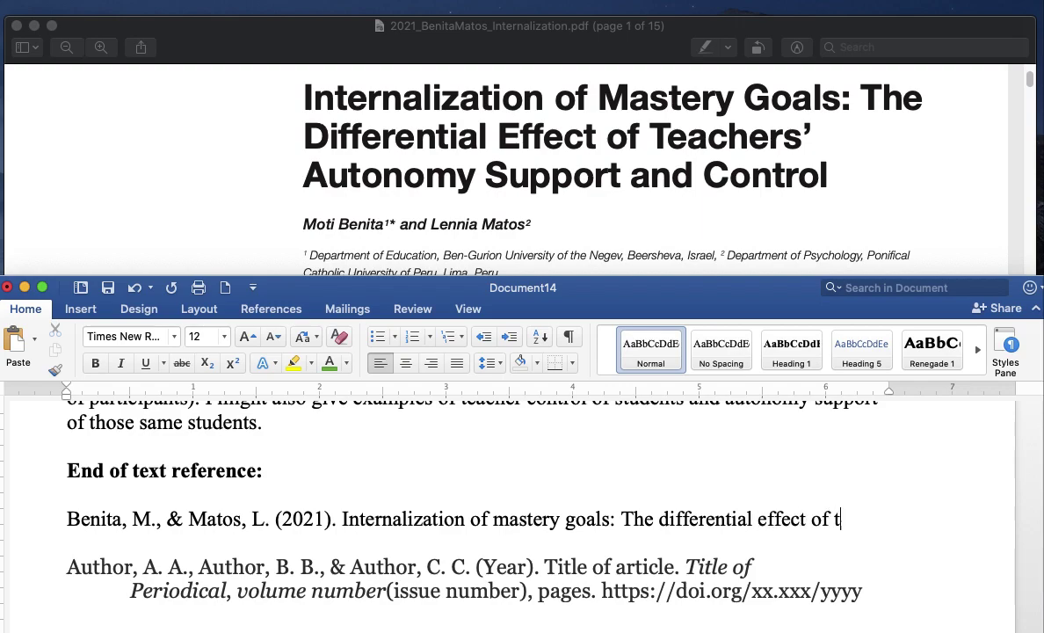
type("eachers' autonomy sup")
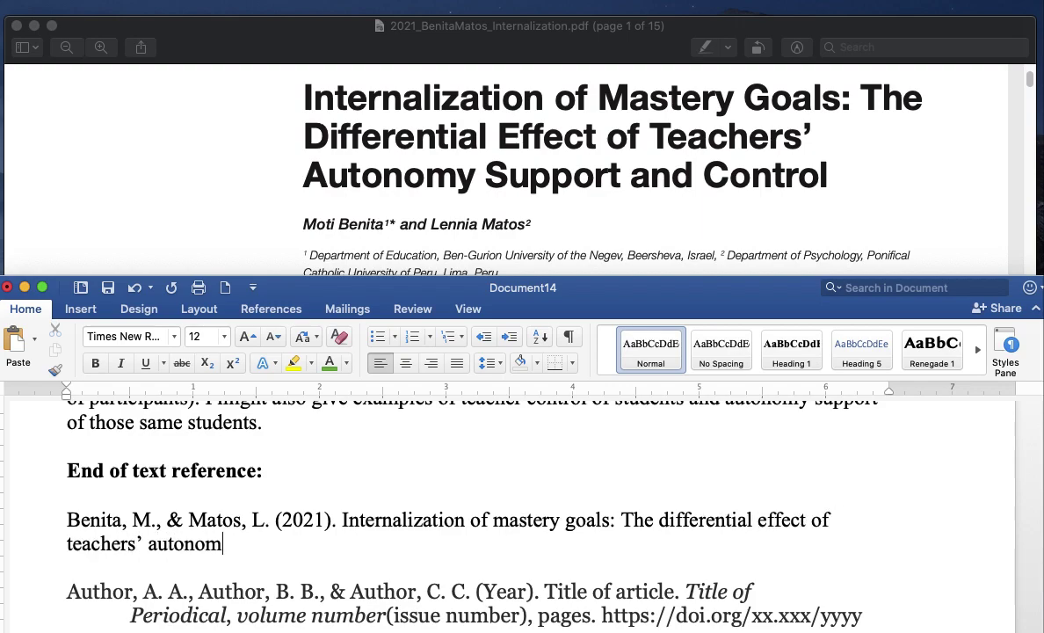
type("port and control.")
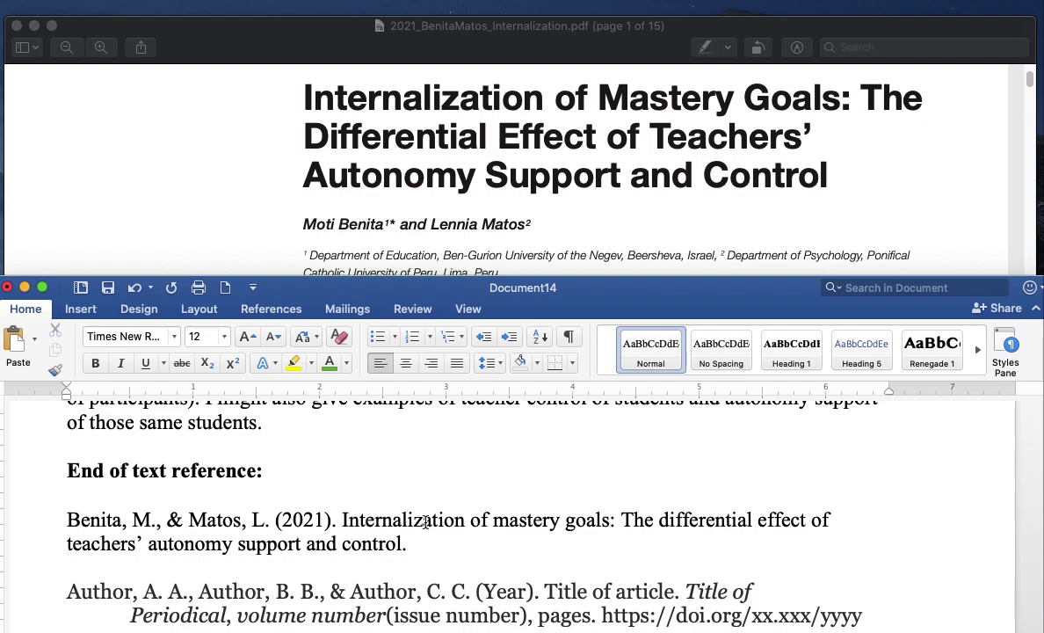
left_click(410, 545)
Add the italic journal name 'Frontiers in Psychology', checking it against the template's journal format.
scroll(518, 213, "up", 3)
scroll(517, 212, "up", 5)
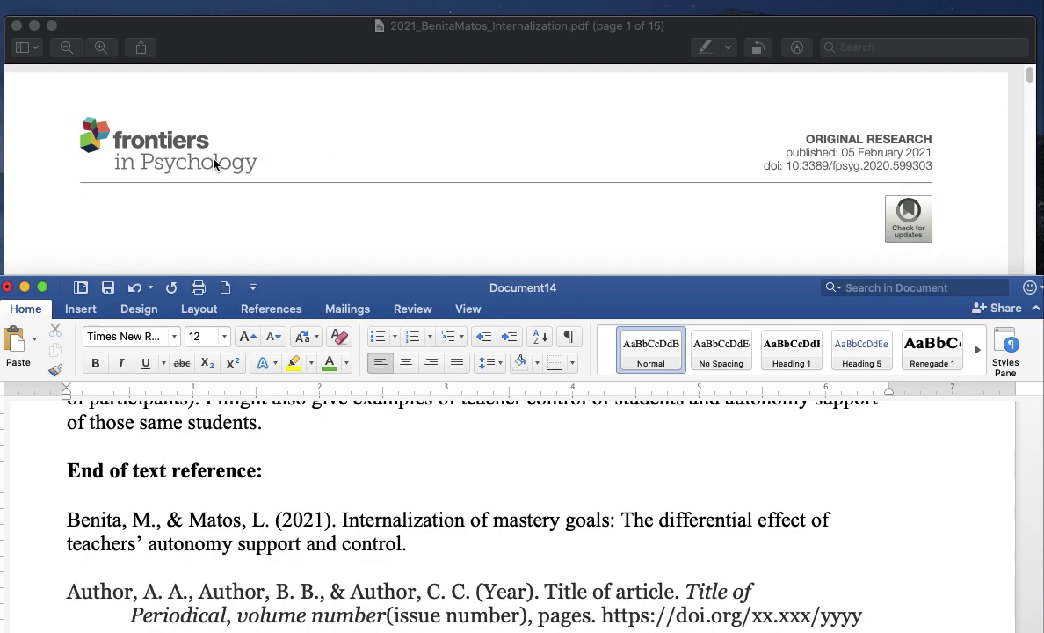
scroll(215, 164, "down", 10)
scroll(214, 165, "down", 15)
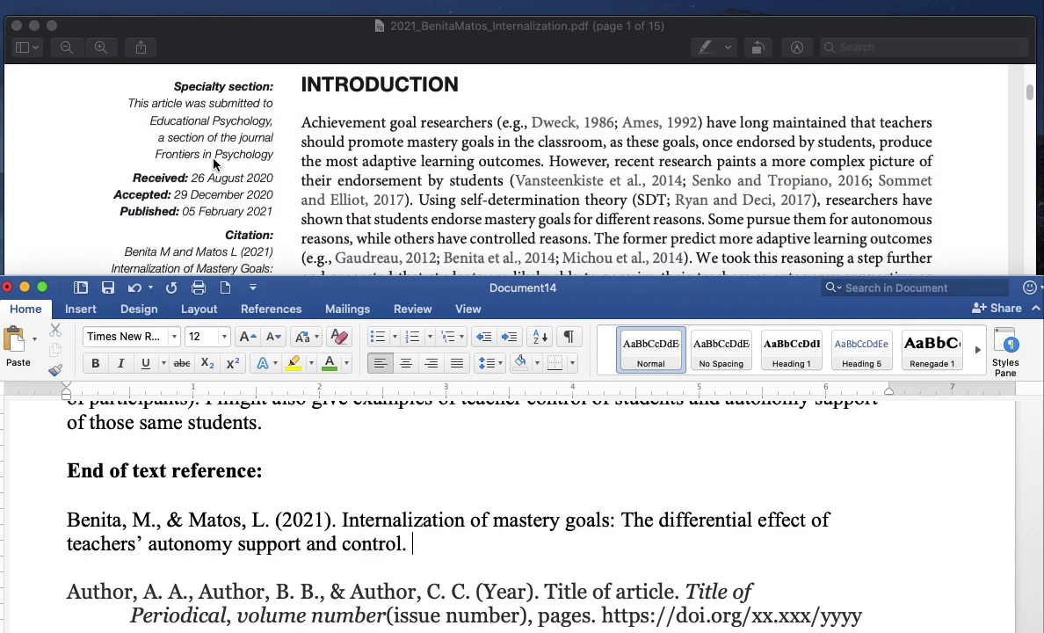
scroll(175, 158, "down", 1)
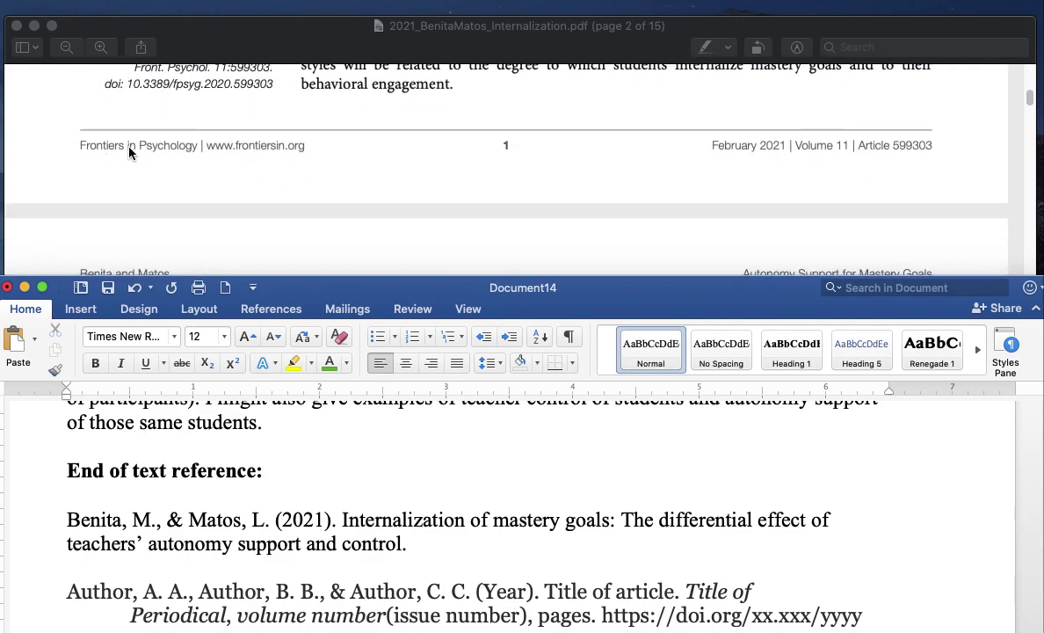
scroll(186, 168, "up", 20)
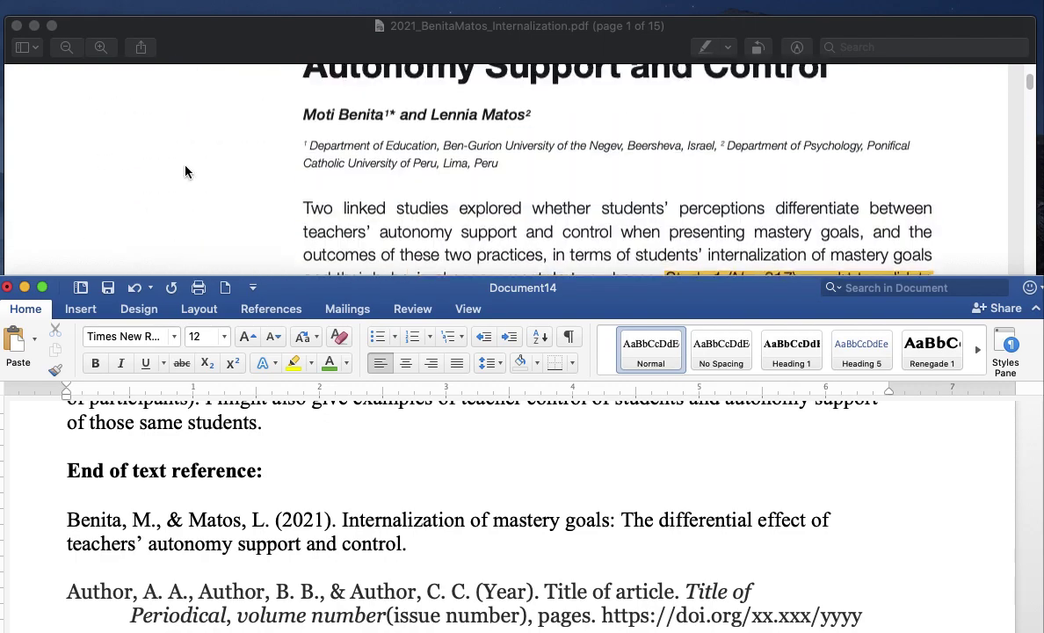
scroll(184, 171, "up", 4)
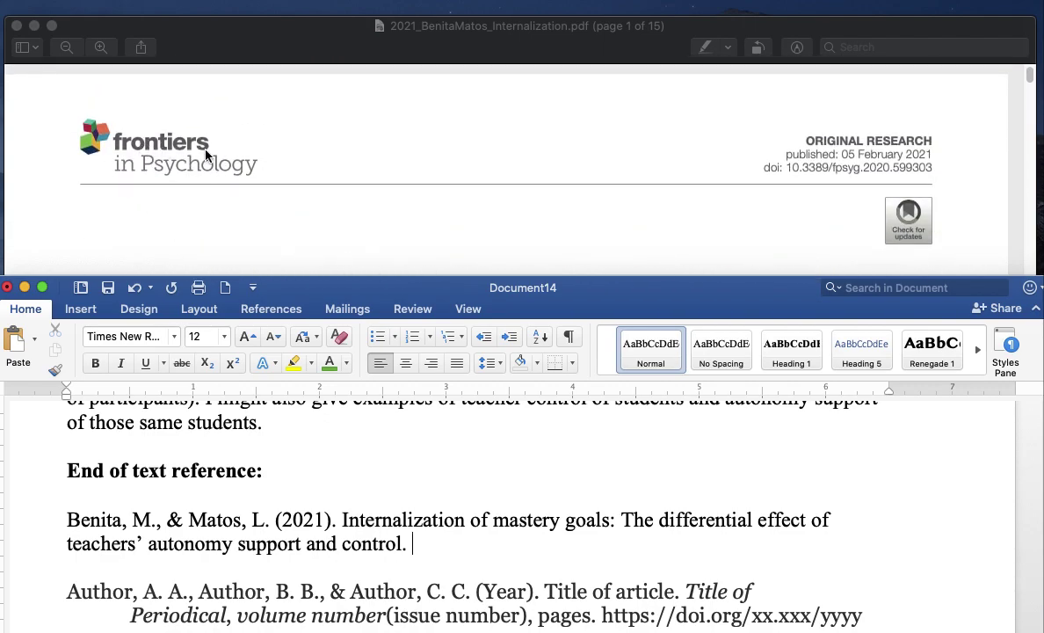
scroll(608, 218, "down", 20)
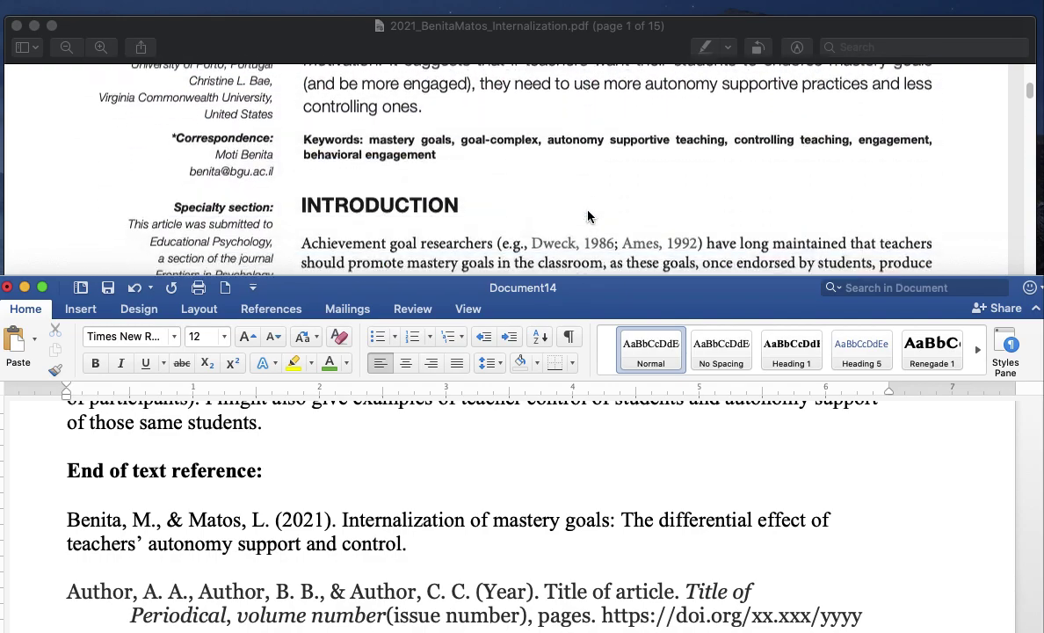
scroll(588, 216, "down", 15)
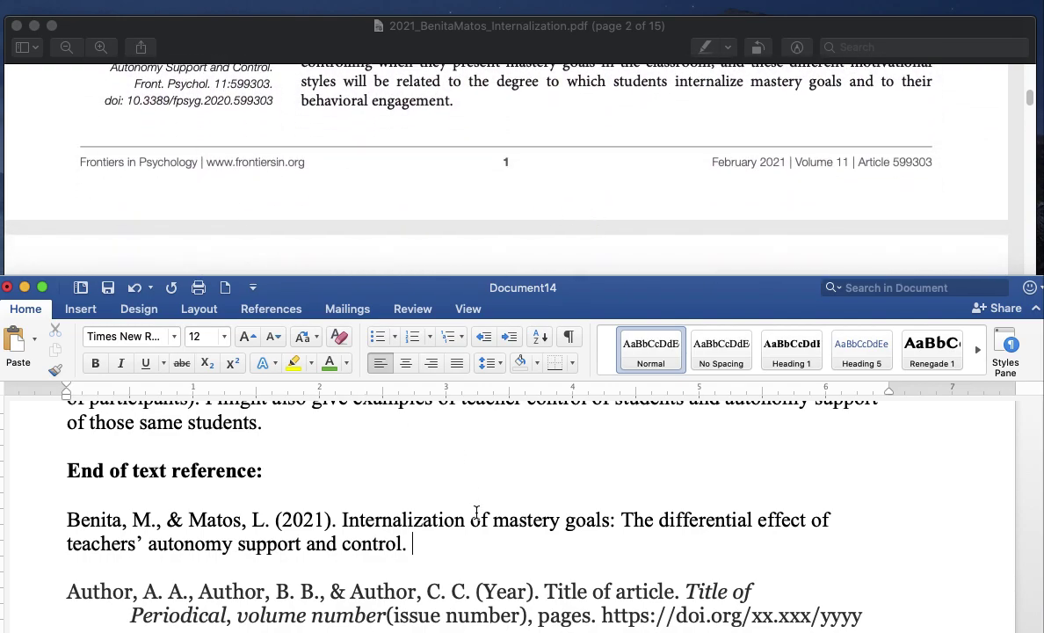
key("super+i")
type("Frontiers in ")
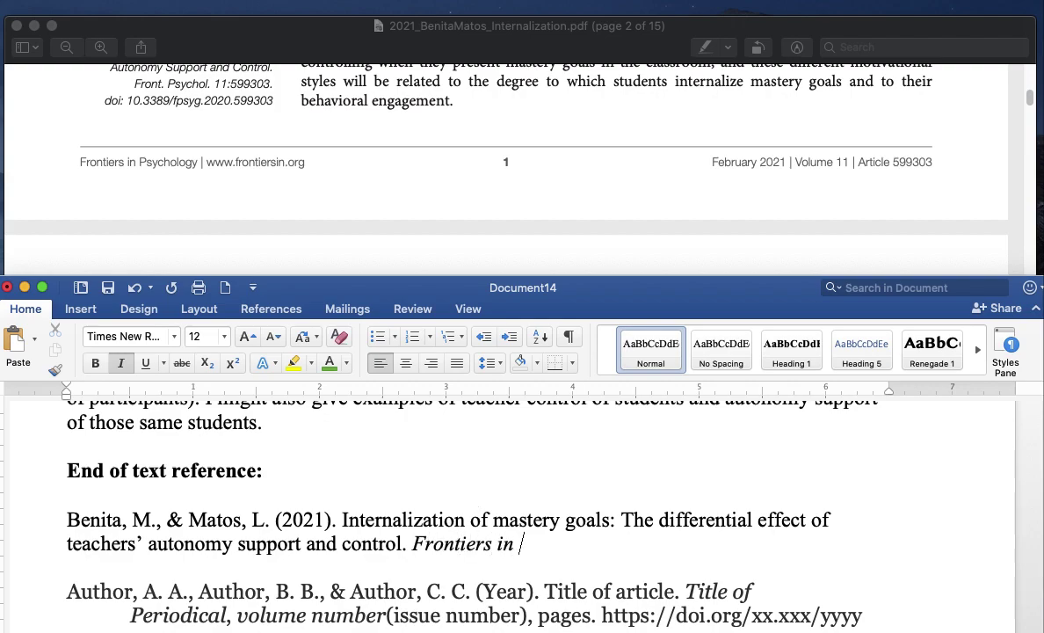
type("Psychology")
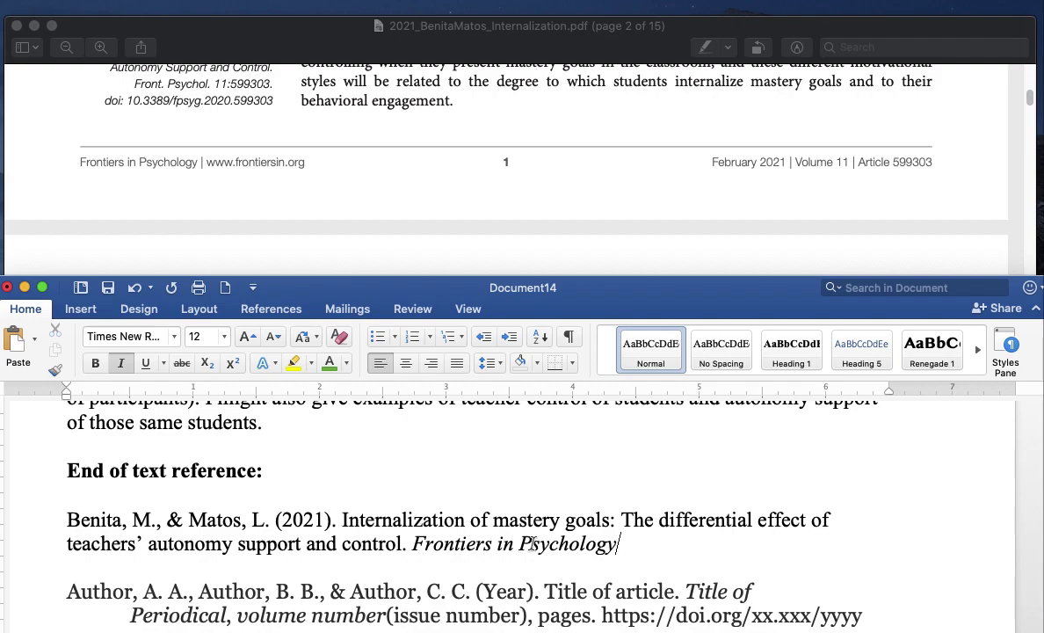
left_click_drag(677, 590, 727, 591)
left_click_drag(128, 615, 228, 615)
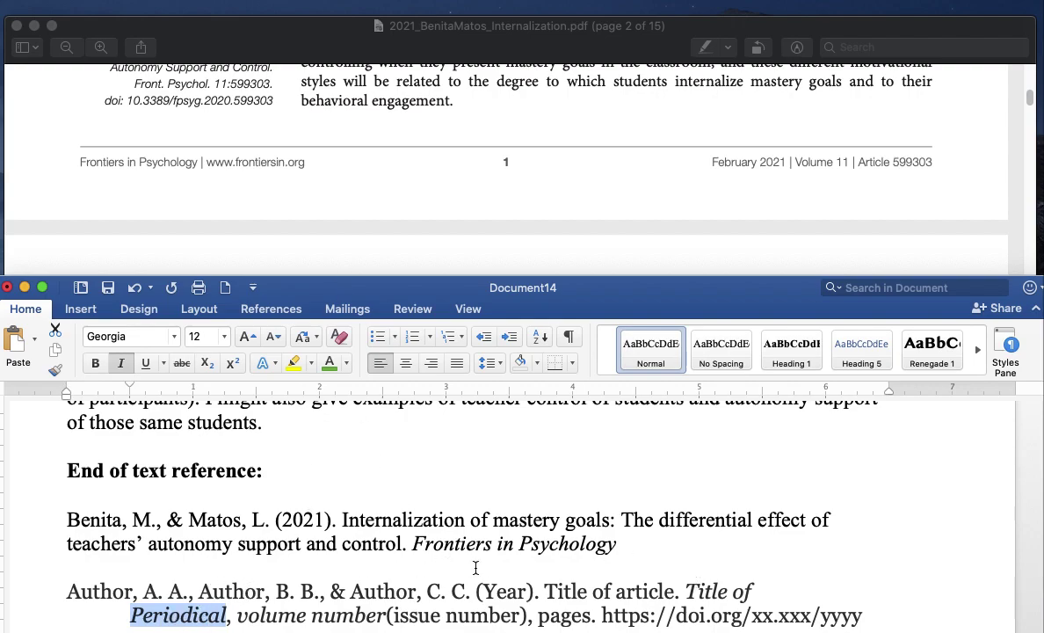
Add the italic volume number 11 after the journal name, removing the stray opening parenthesis.
left_click(620, 545)
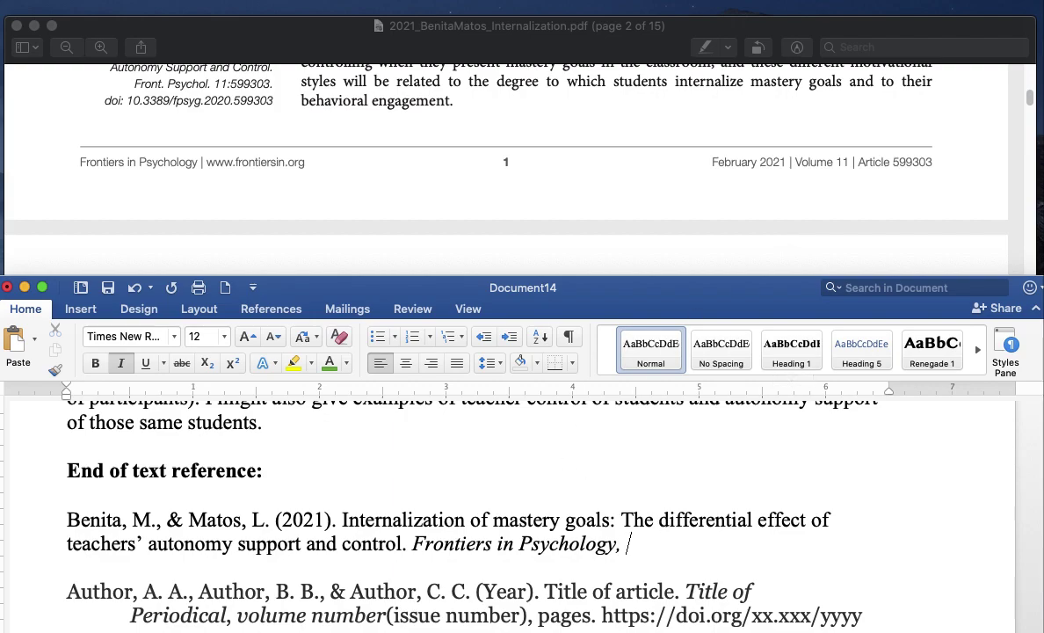
type("11")
key("super+i")
type("(")
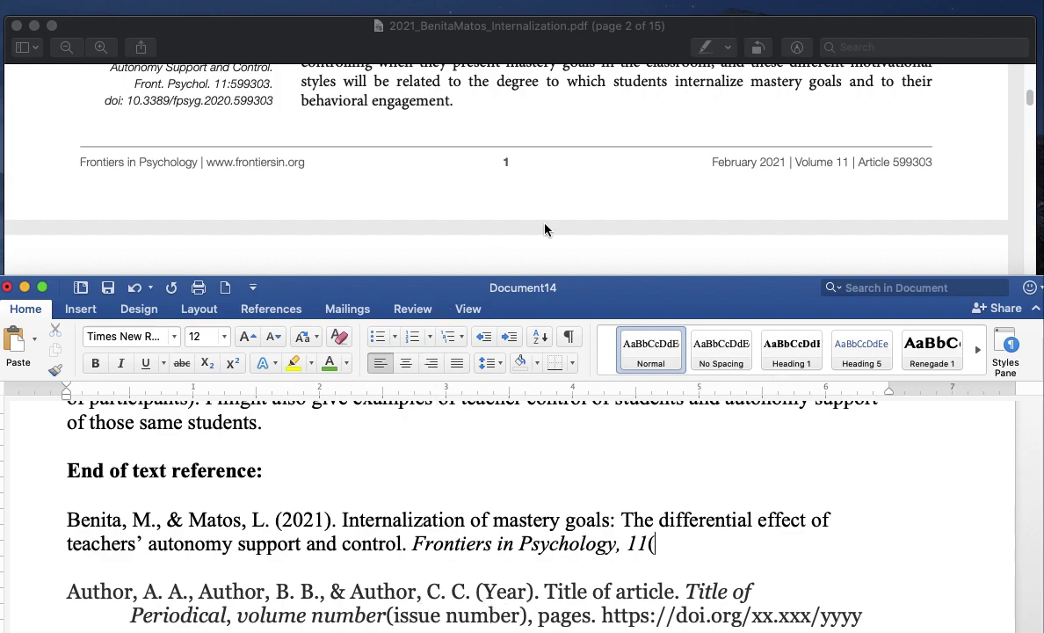
scroll(545, 229, "up", 10)
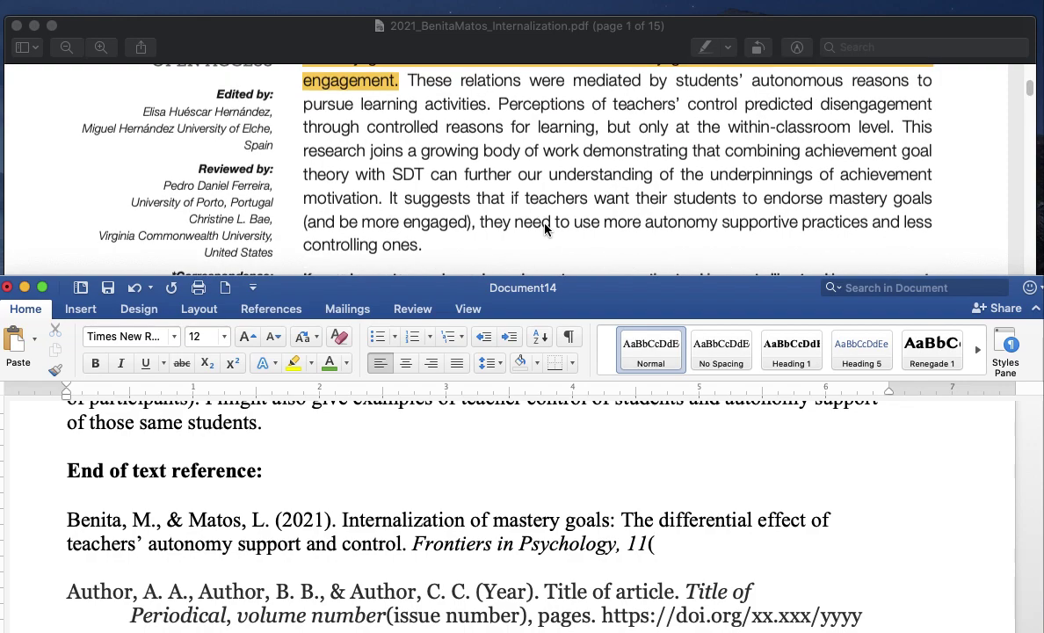
scroll(528, 157, "up", 10)
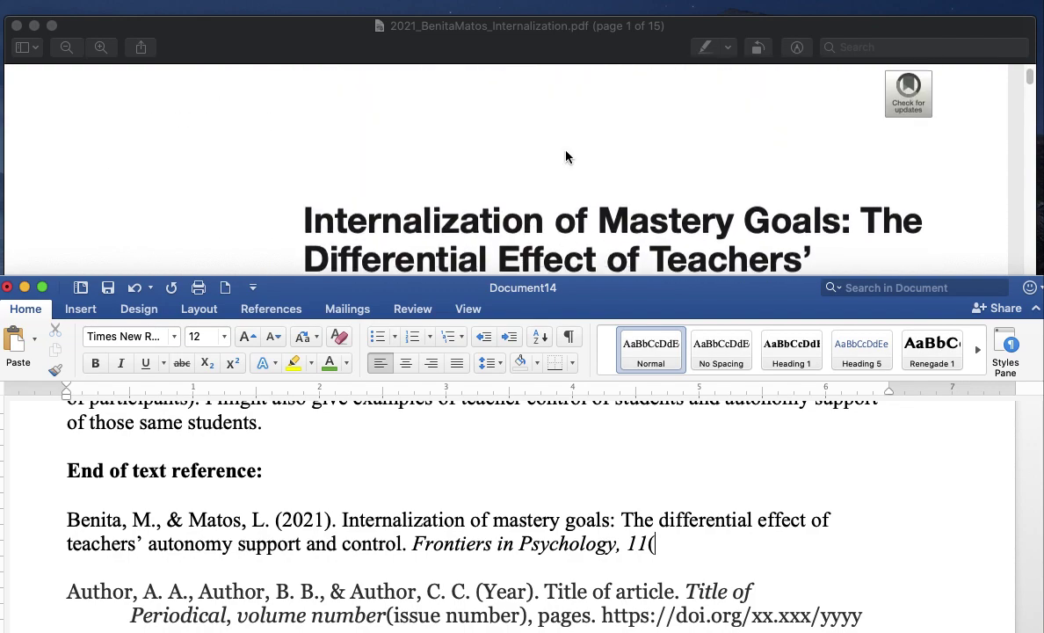
scroll(566, 156, "up", 5)
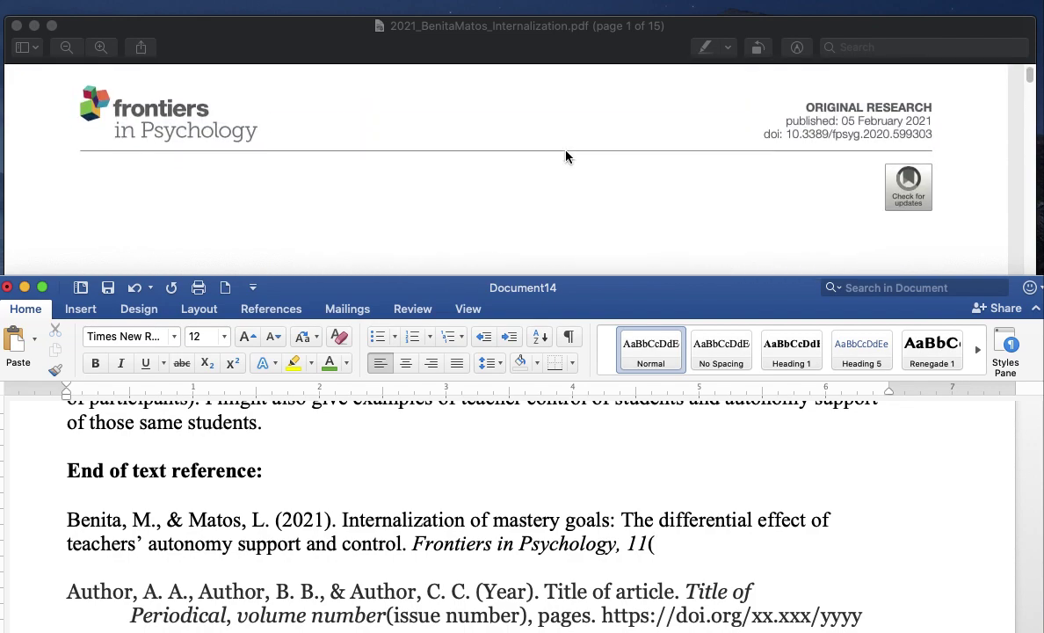
scroll(566, 156, "down", 10)
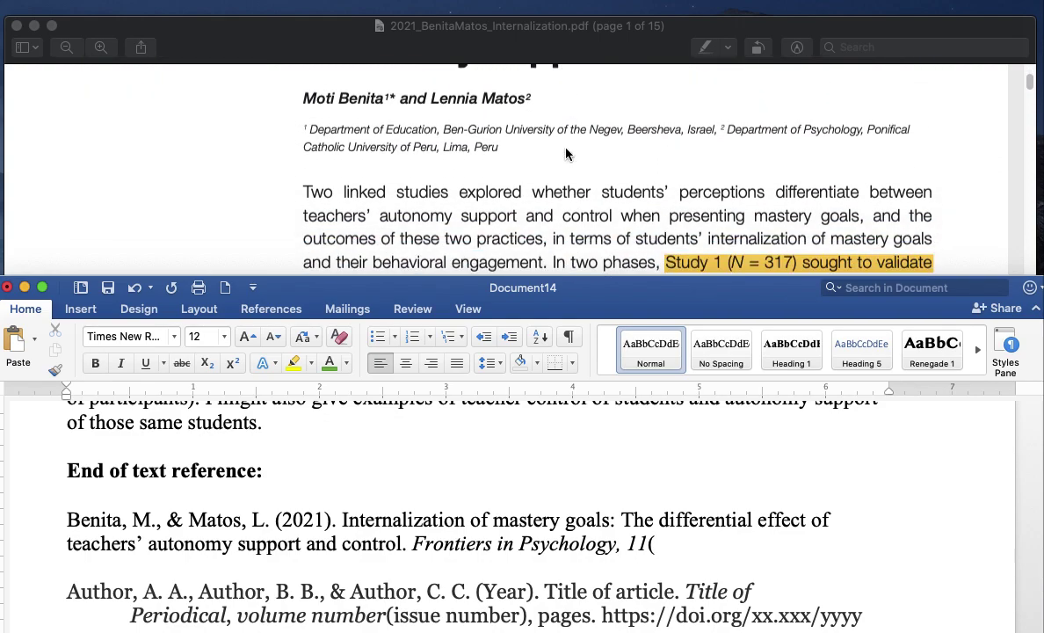
scroll(566, 154, "down", 15)
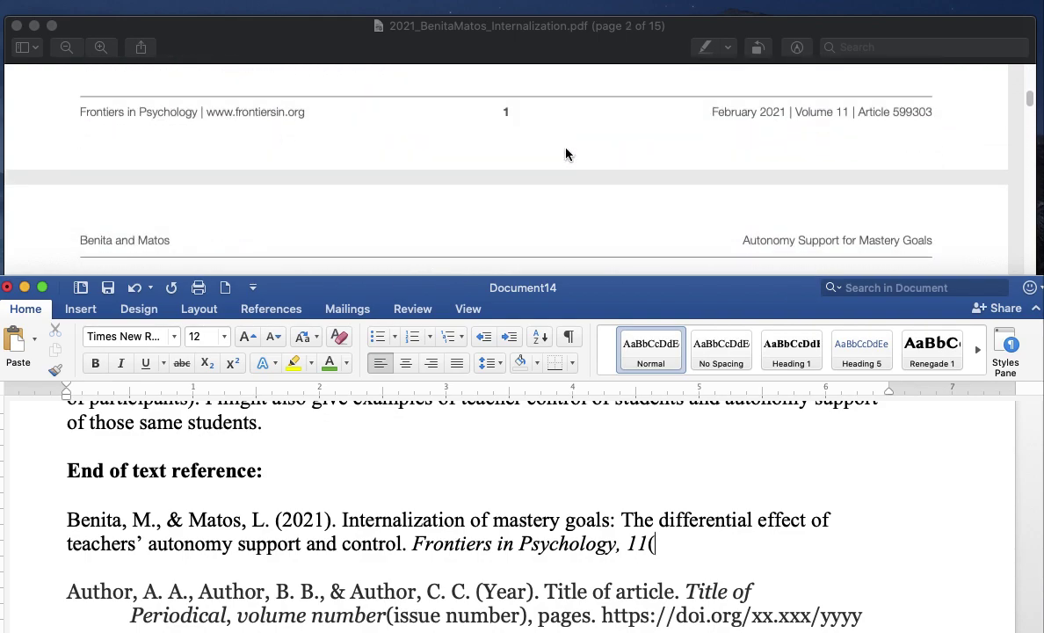
scroll(566, 154, "up", 1)
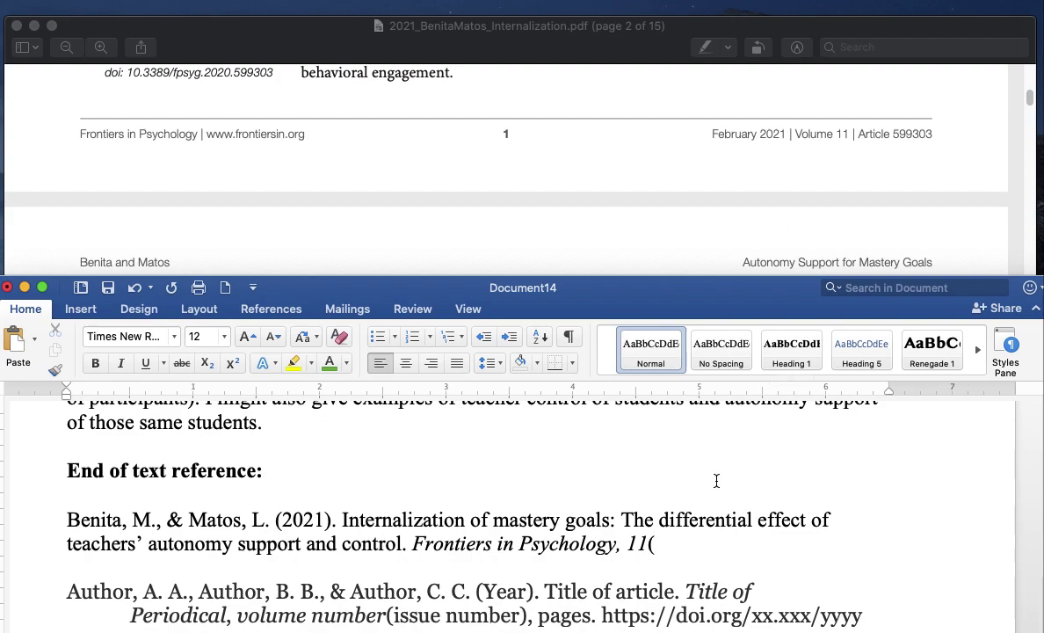
key("BackSpace")
Add the page range 1-15 with a period, checking the last page in the PDF.
scroll(726, 205, "up", 3)
scroll(726, 206, "down", 20)
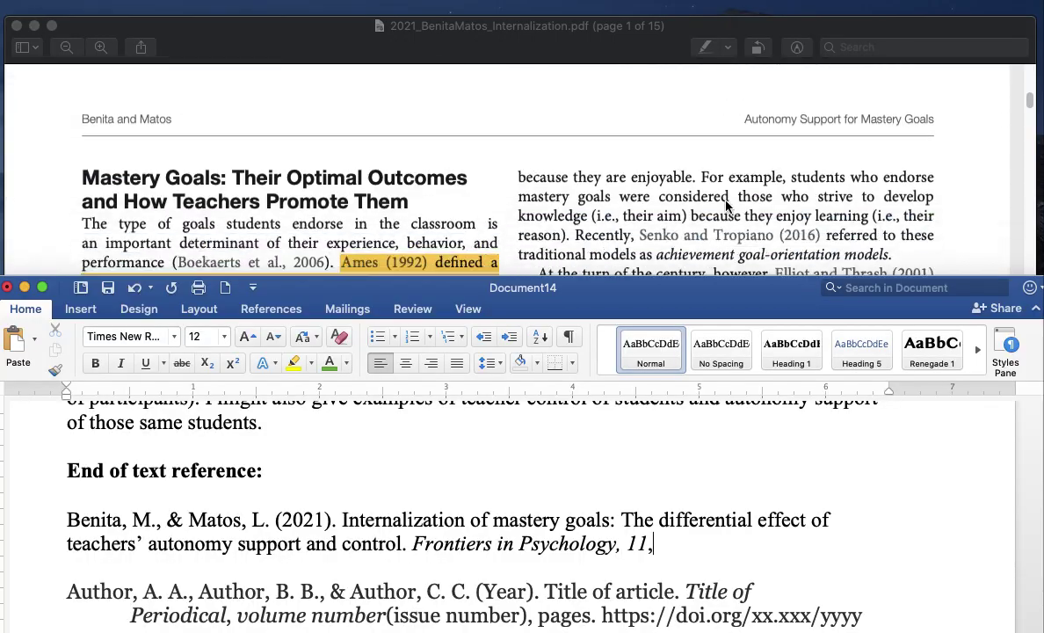
scroll(725, 205, "down", 20)
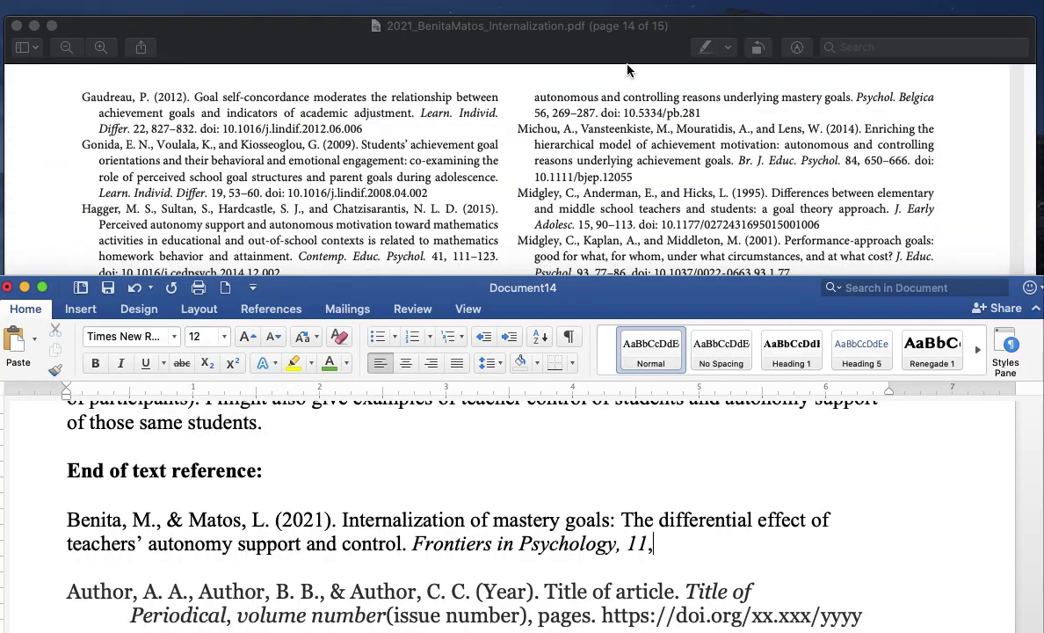
left_click(630, 26)
scroll(650, 247, "down", 15)
scroll(649, 246, "down", 20)
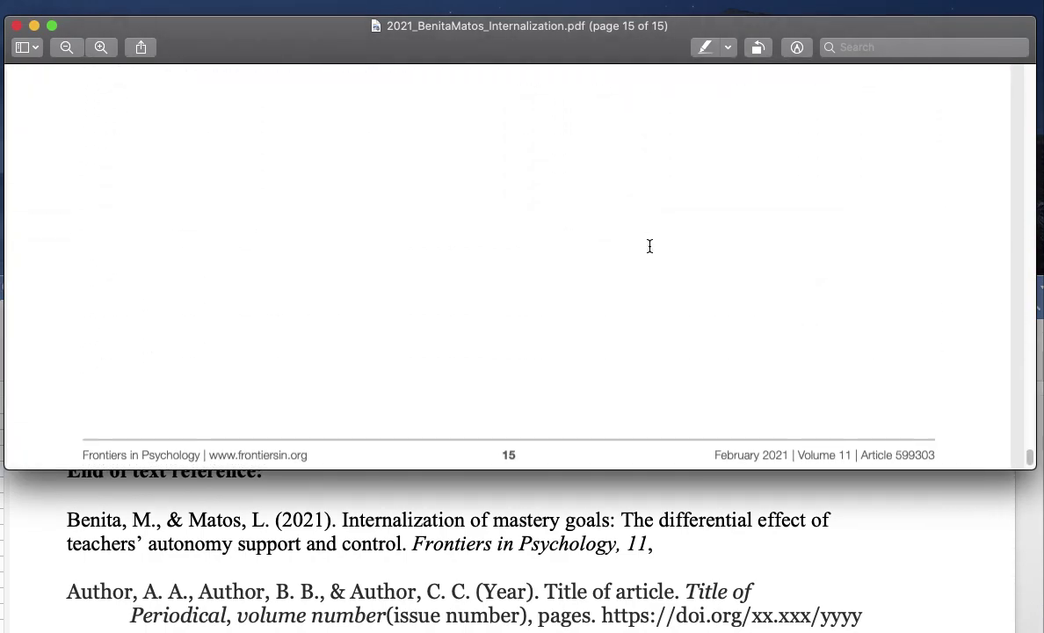
left_click(642, 554)
type("1-15")
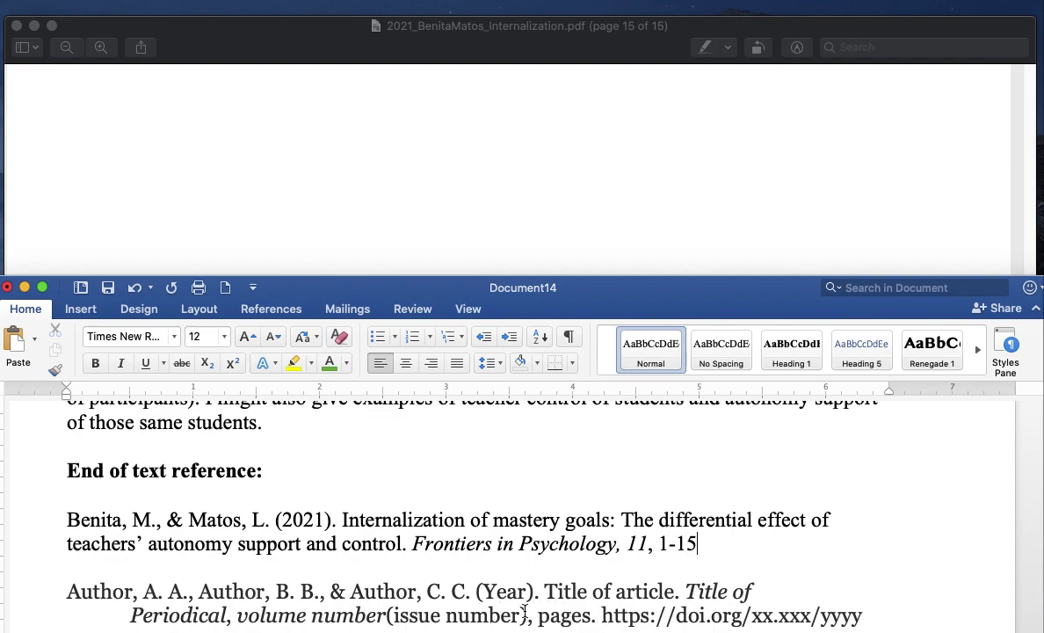
double_click(555, 615)
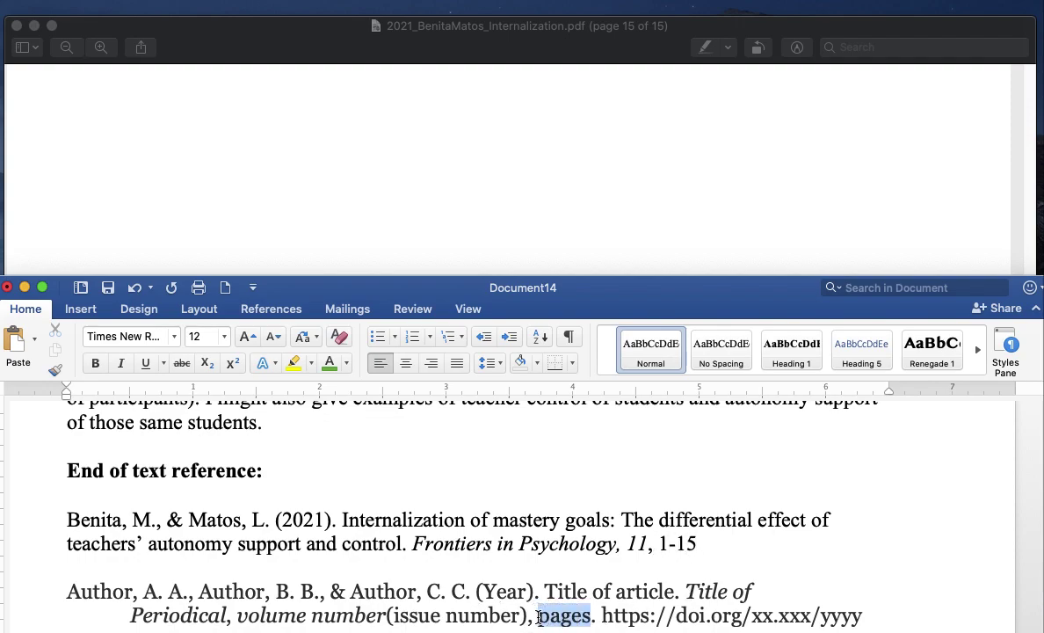
left_click(707, 542)
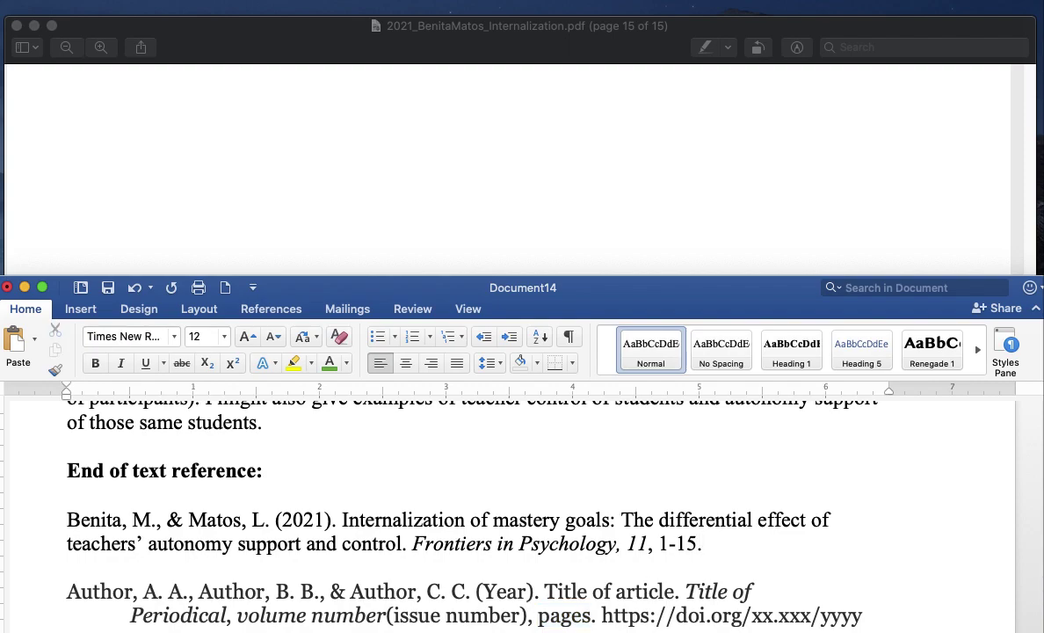
left_click(697, 196)
scroll(697, 196, "up", 10)
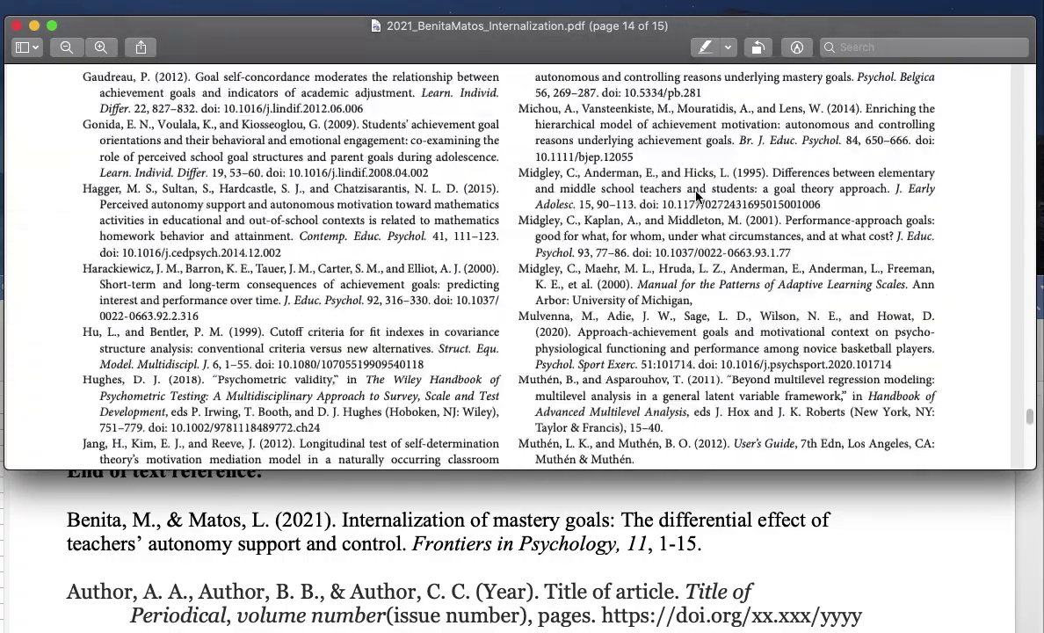
scroll(697, 196, "up", 20)
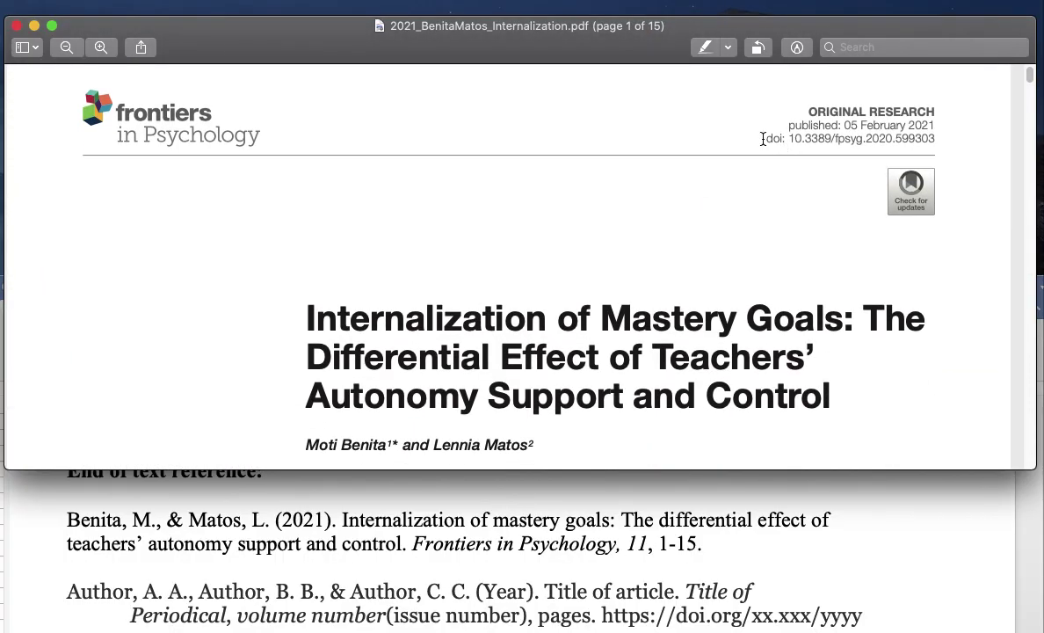
left_click(940, 138)
left_click_drag(940, 138, 785, 138)
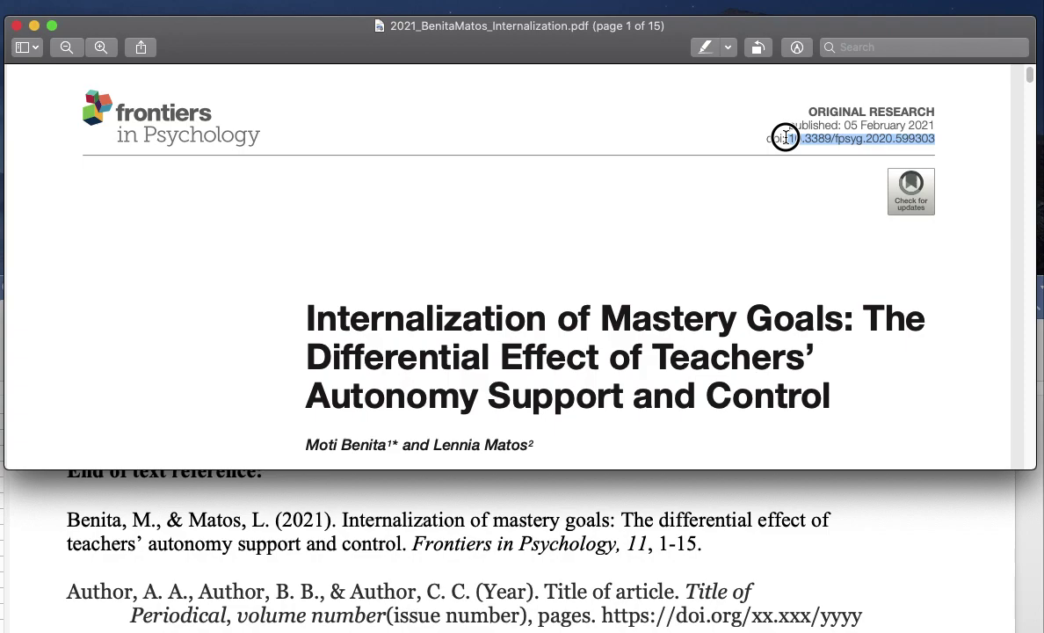
left_click_drag(785, 138, 786, 141)
left_click(740, 233)
scroll(740, 233, "down", 5)
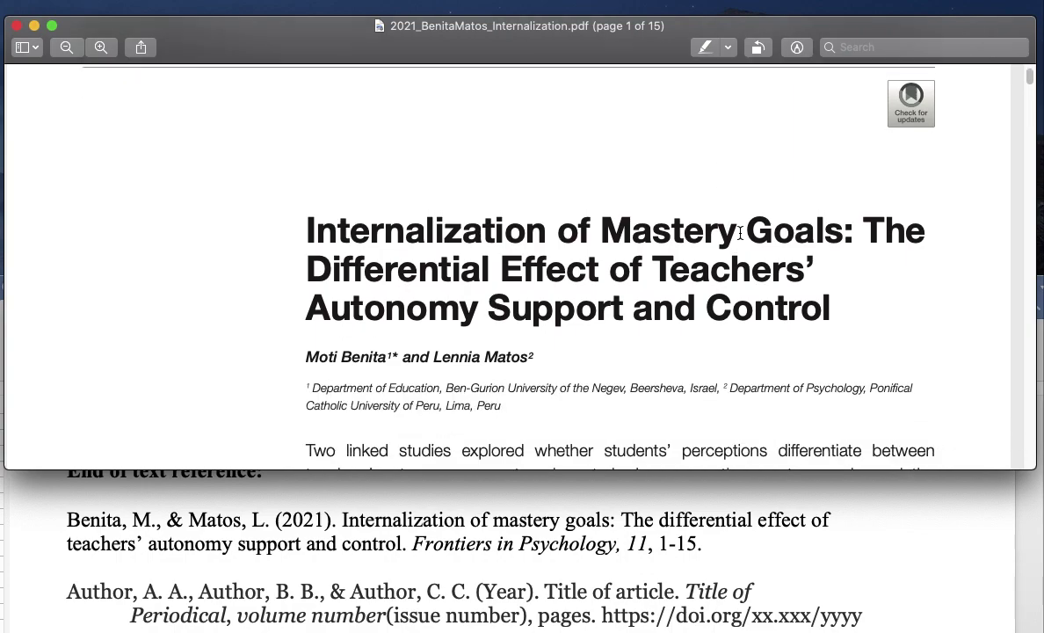
scroll(740, 233, "up", 4)
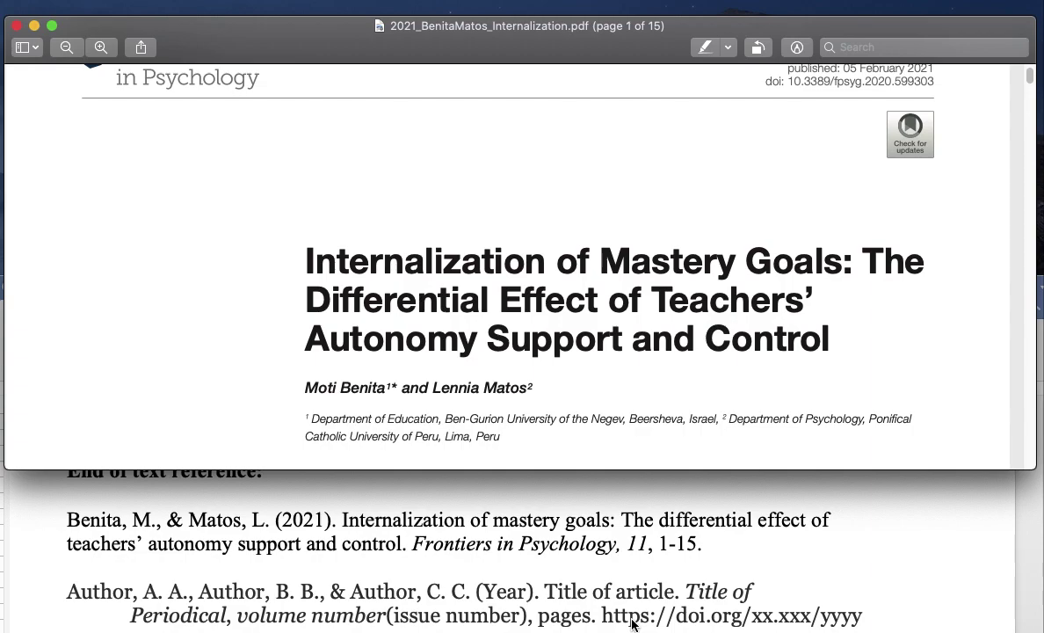
left_click(701, 576)
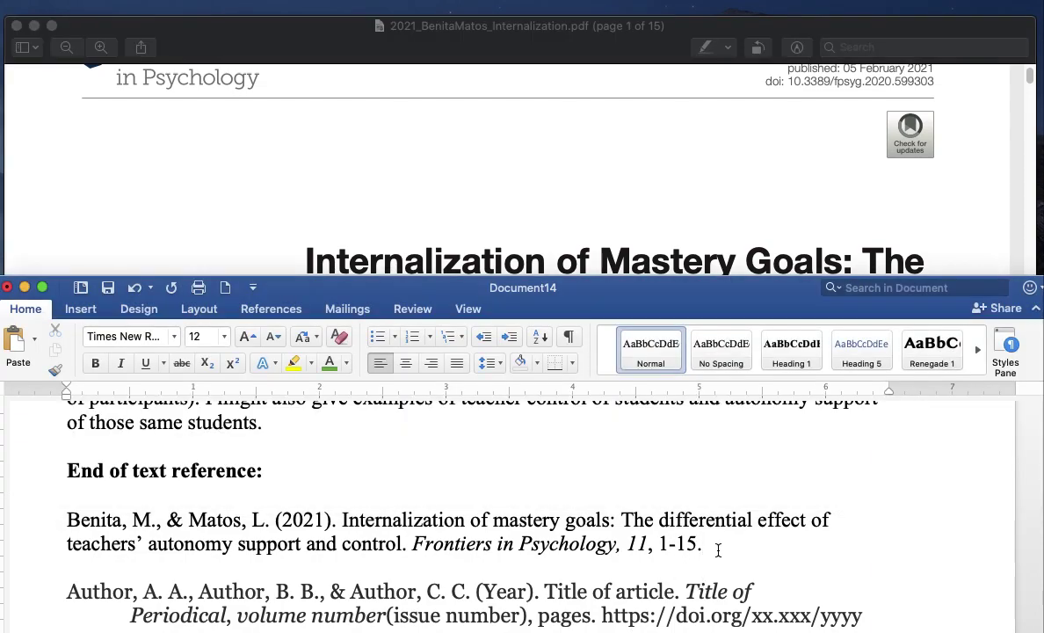
type("https://doi.org/")
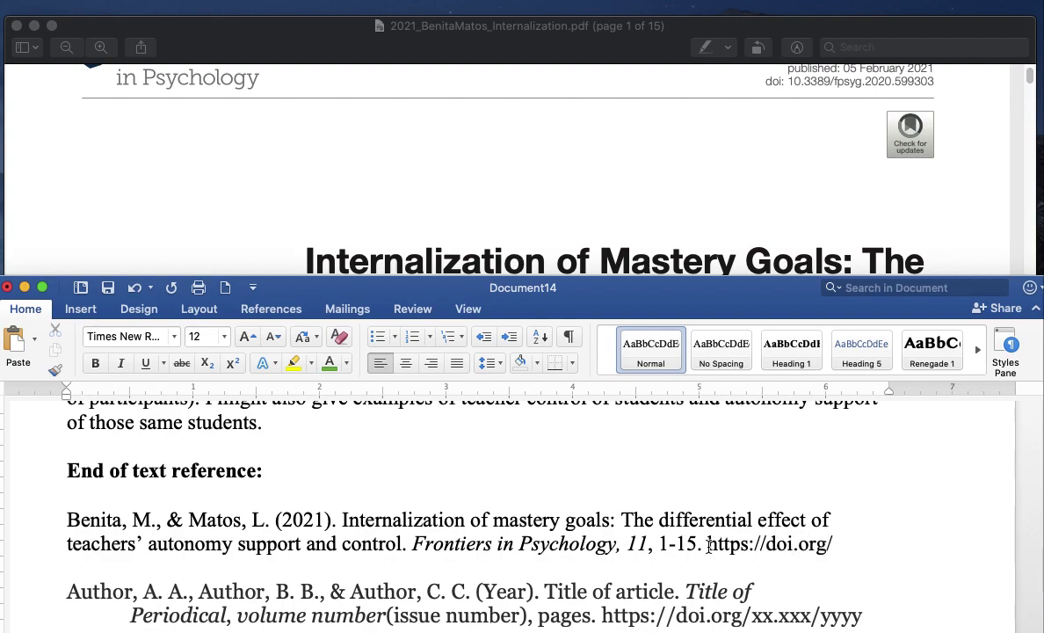
Complete the DOI as /10.3389/fpsyg.2020.599303, checking it against the enlarged PDF page.
left_click(777, 184)
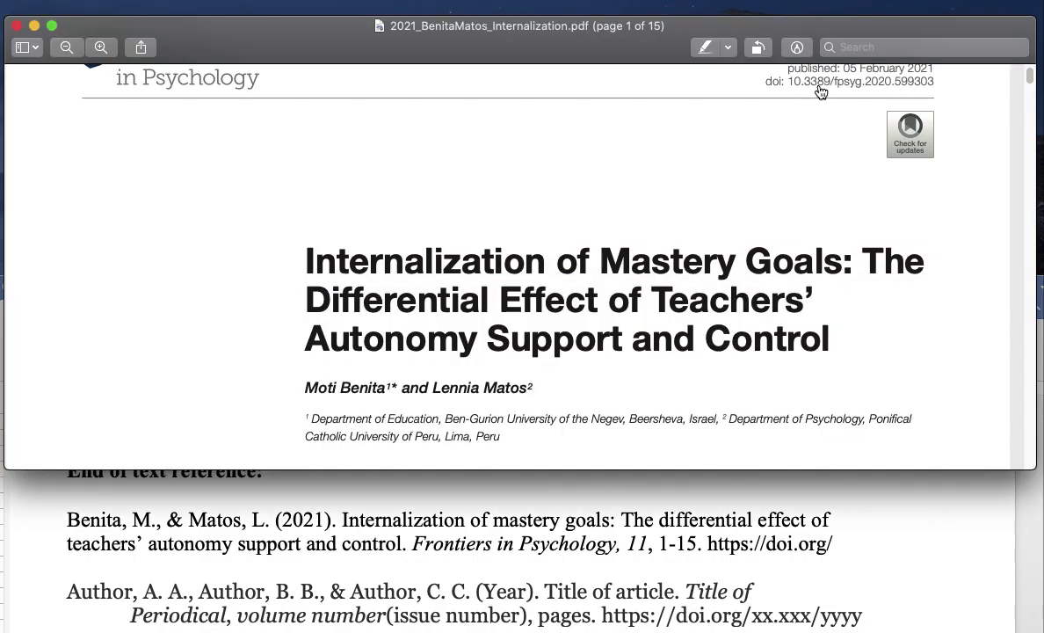
left_click(812, 580)
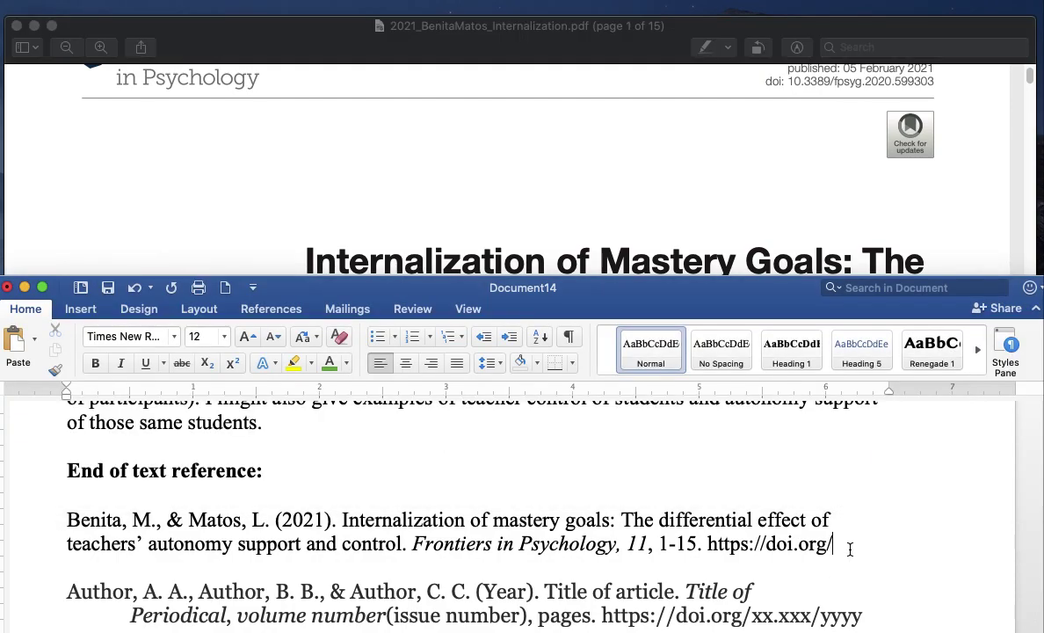
type("10.3389/")
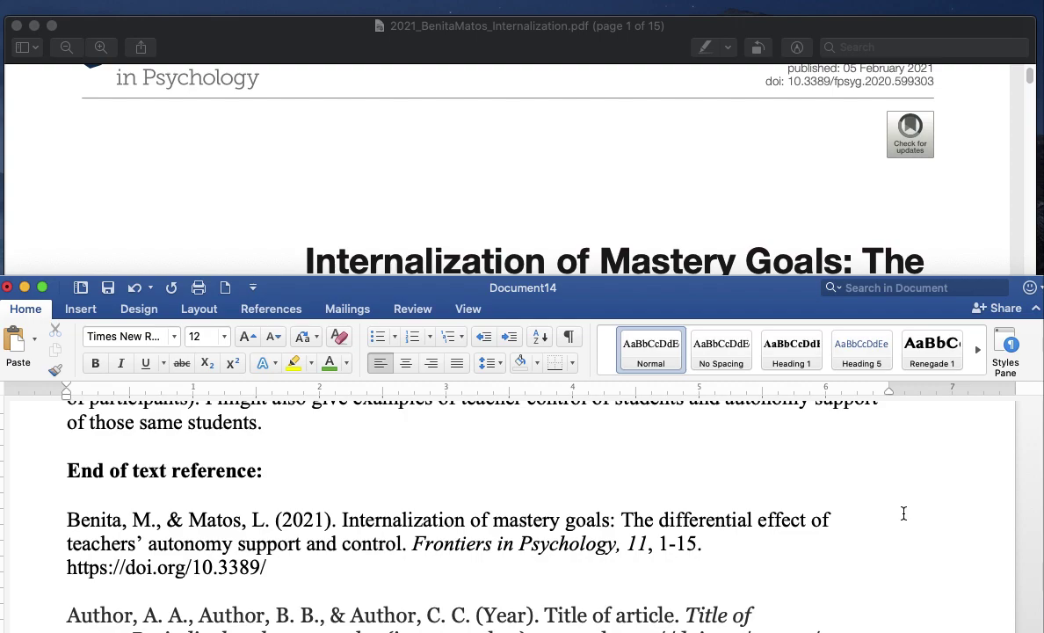
scroll(902, 513, "down", 2)
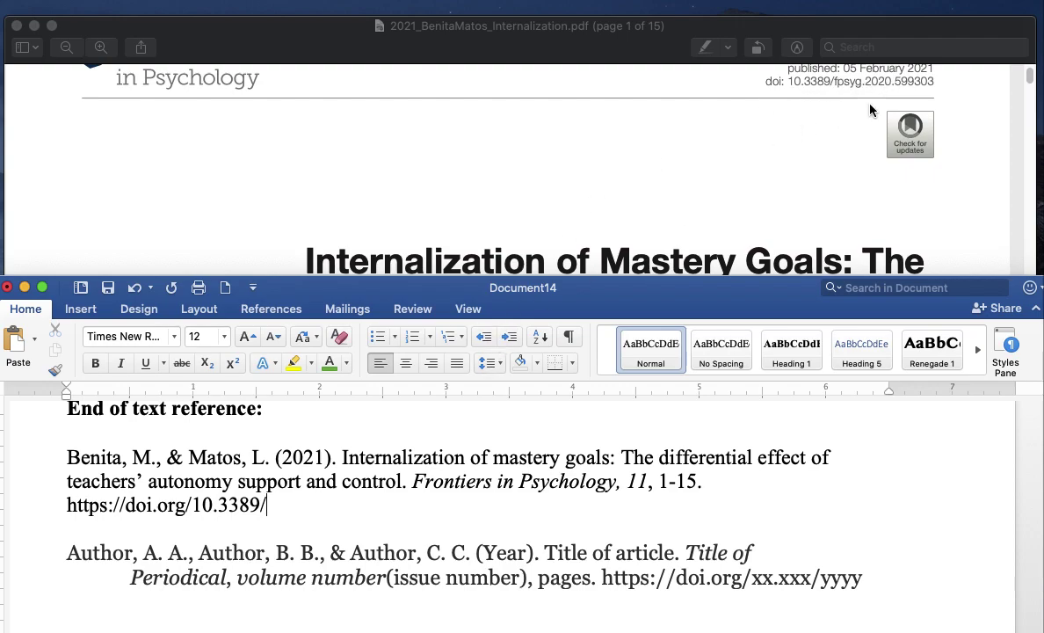
left_click(796, 123)
key("super+plus")
key("super+plus")
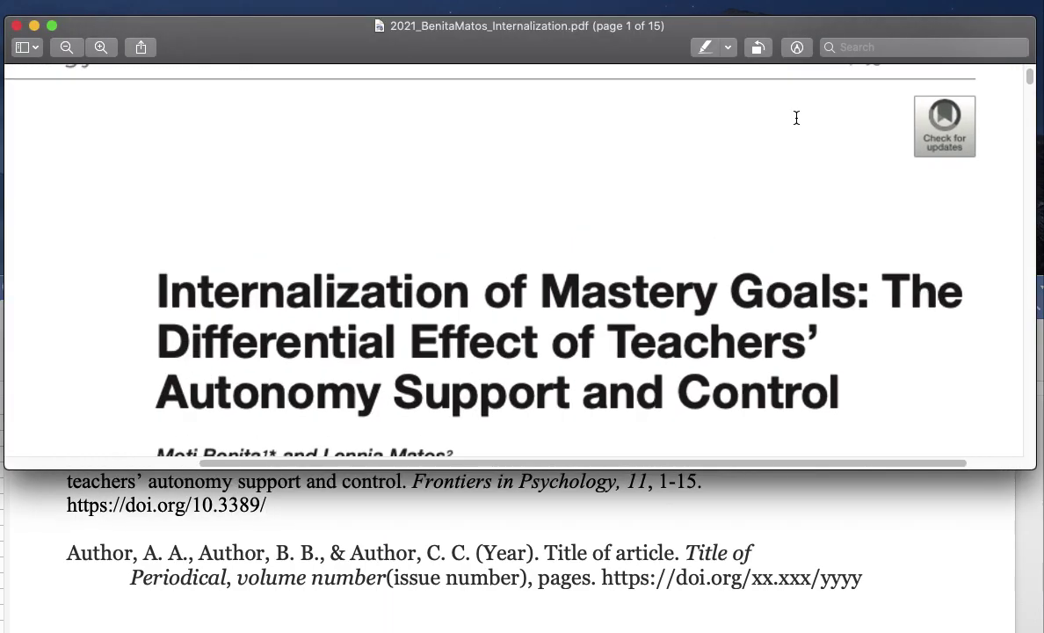
left_click(312, 501)
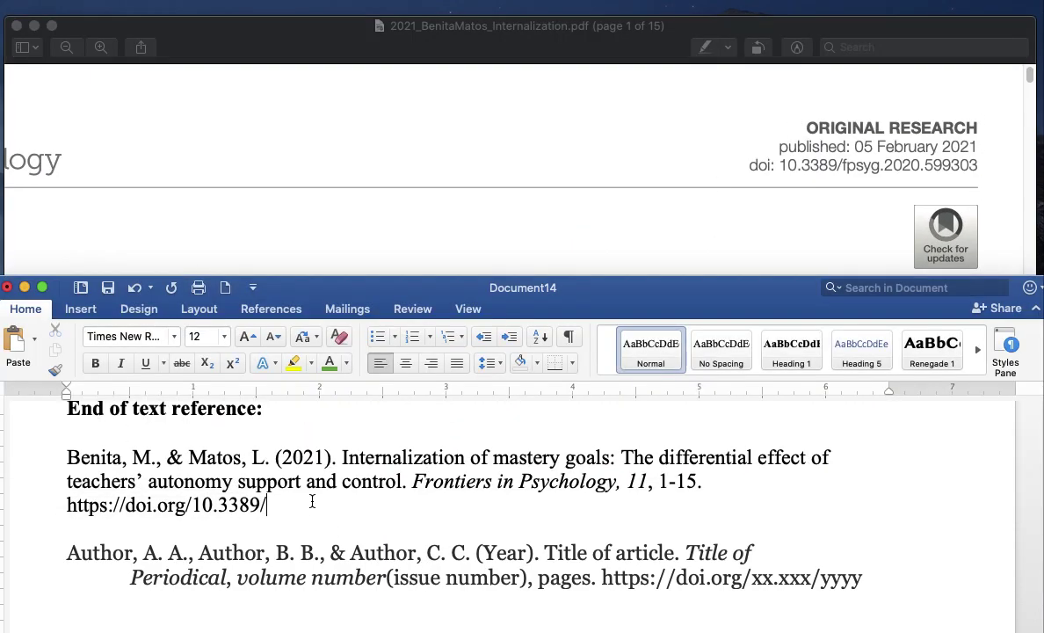
type("fpsyg.2020.599")
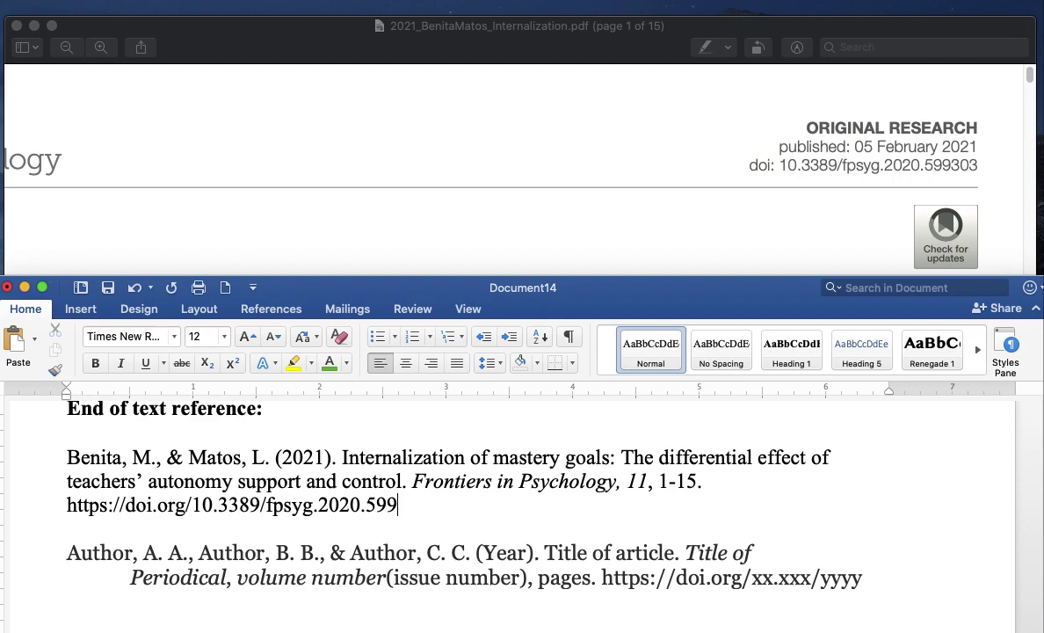
type("303")
scroll(676, 549, "down", 1)
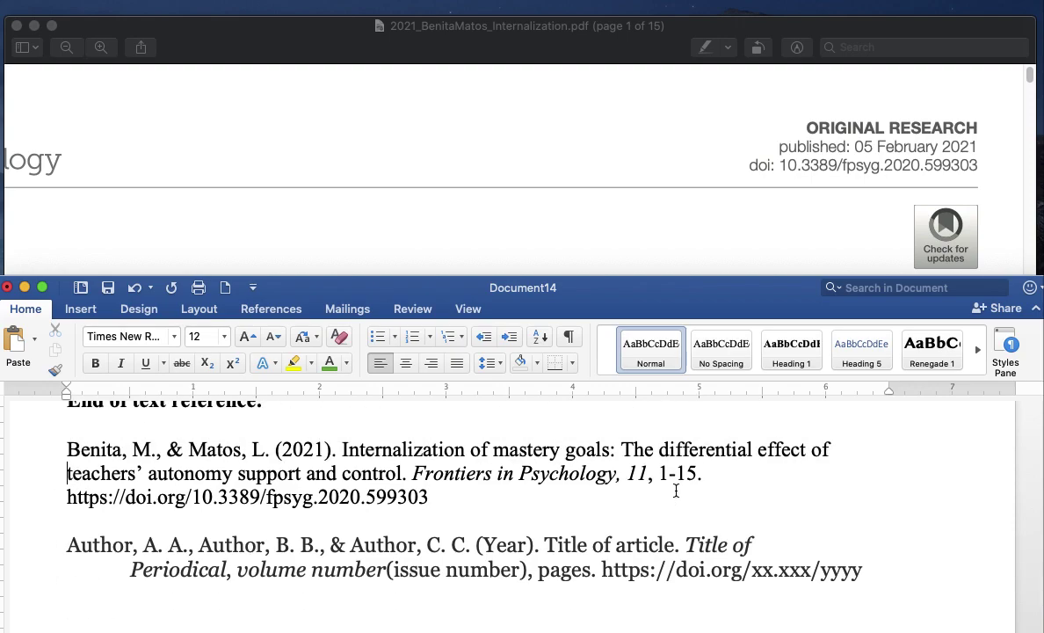
scroll(676, 490, "up", 1)
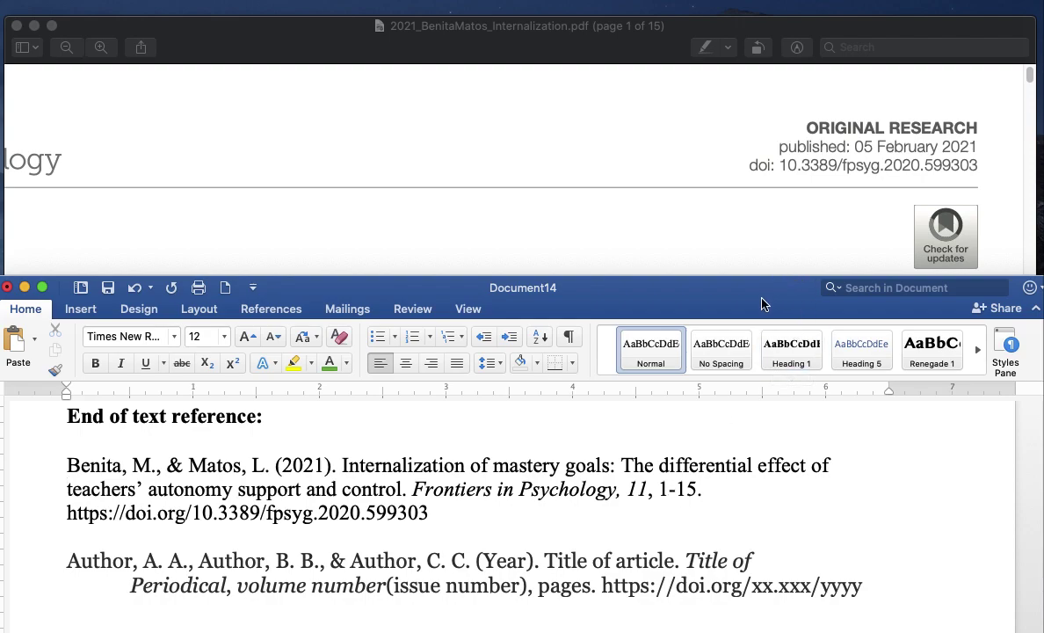
Turn the DOI into a live link by ending the line after it.
left_click_drag(762, 305, 783, 160)
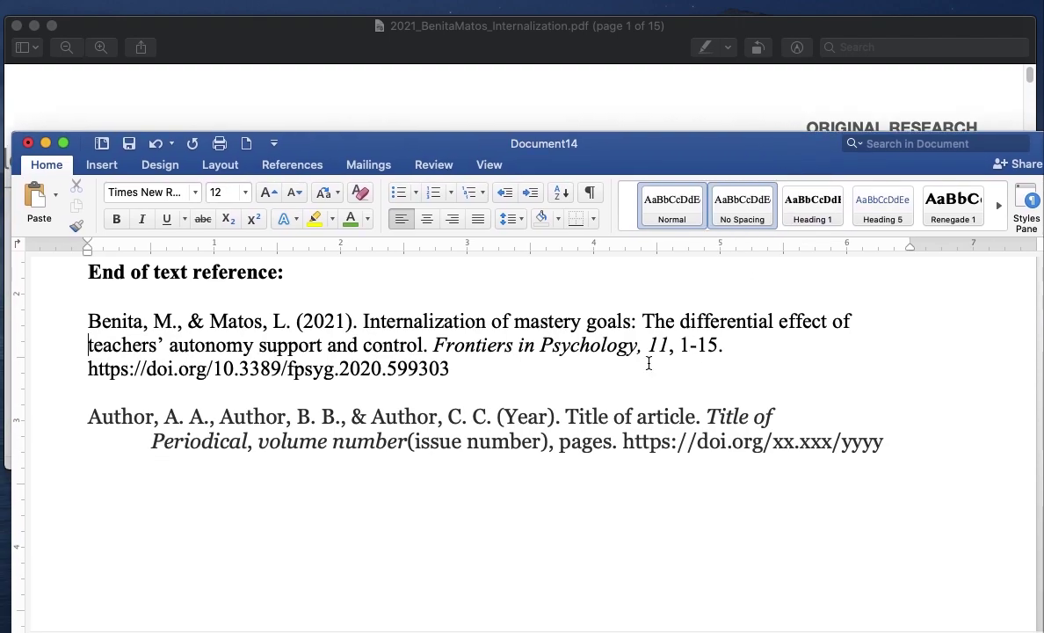
left_click(526, 370)
key("Return")
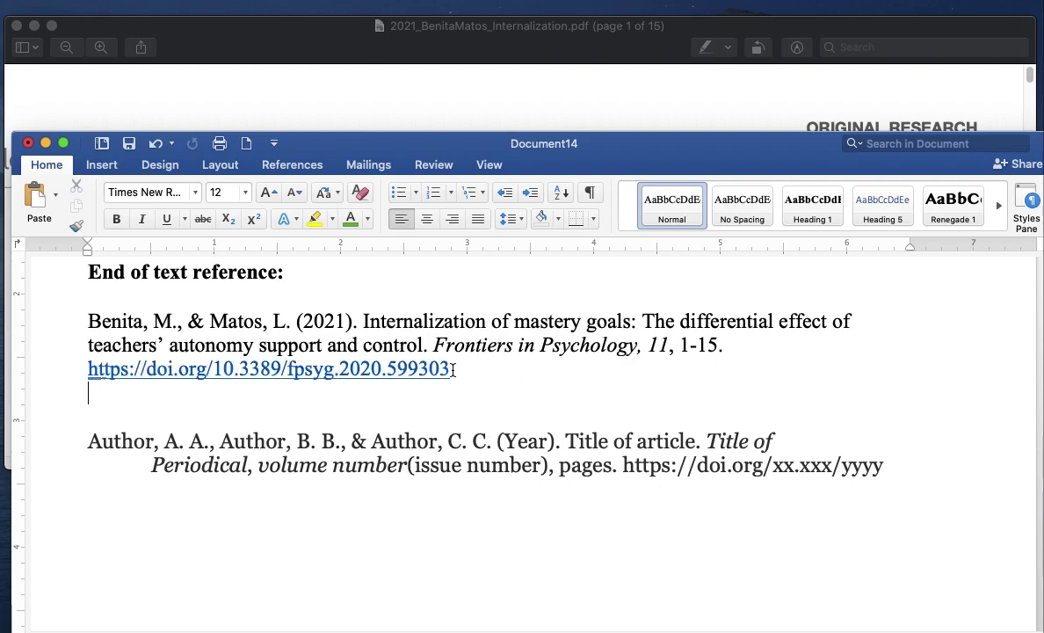
left_click(795, 123)
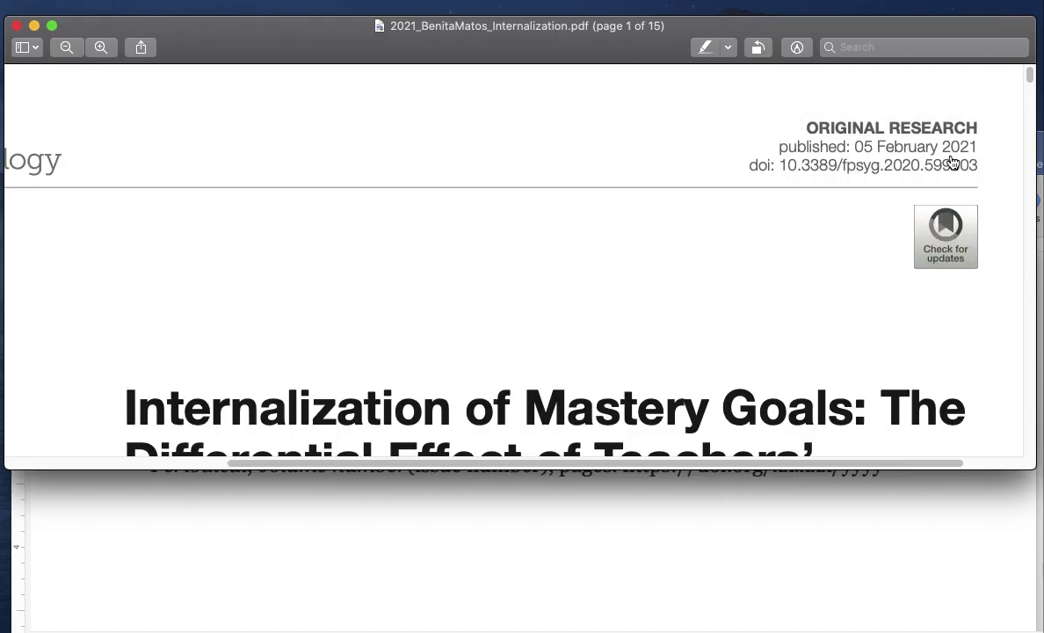
left_click(609, 496)
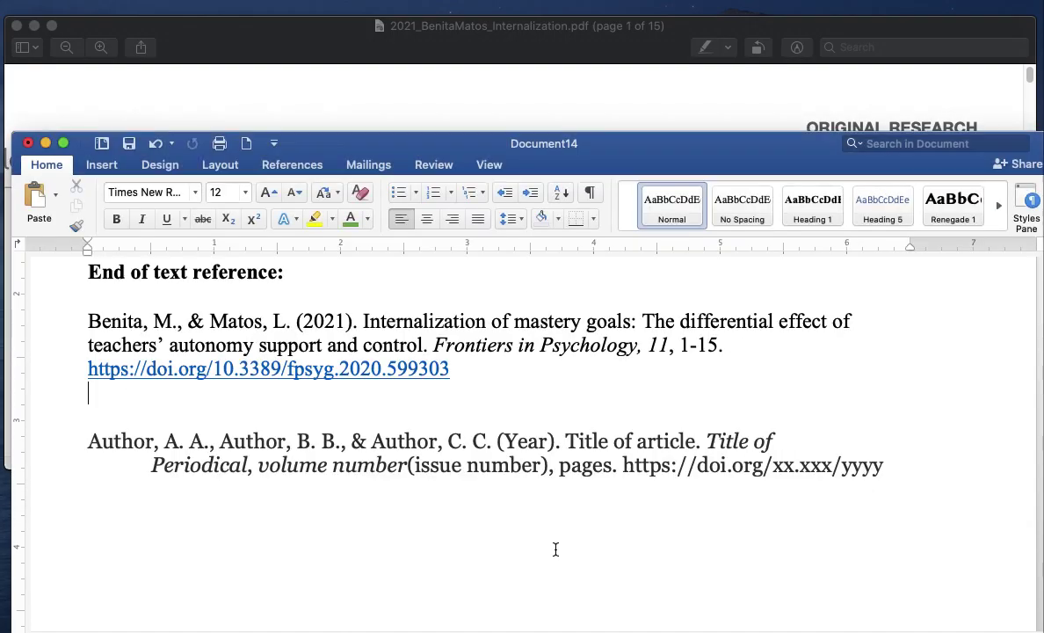
Give the reference a hanging indent on line two and rejoin the DOI to the paragraph.
left_click(87, 345)
key("Tab")
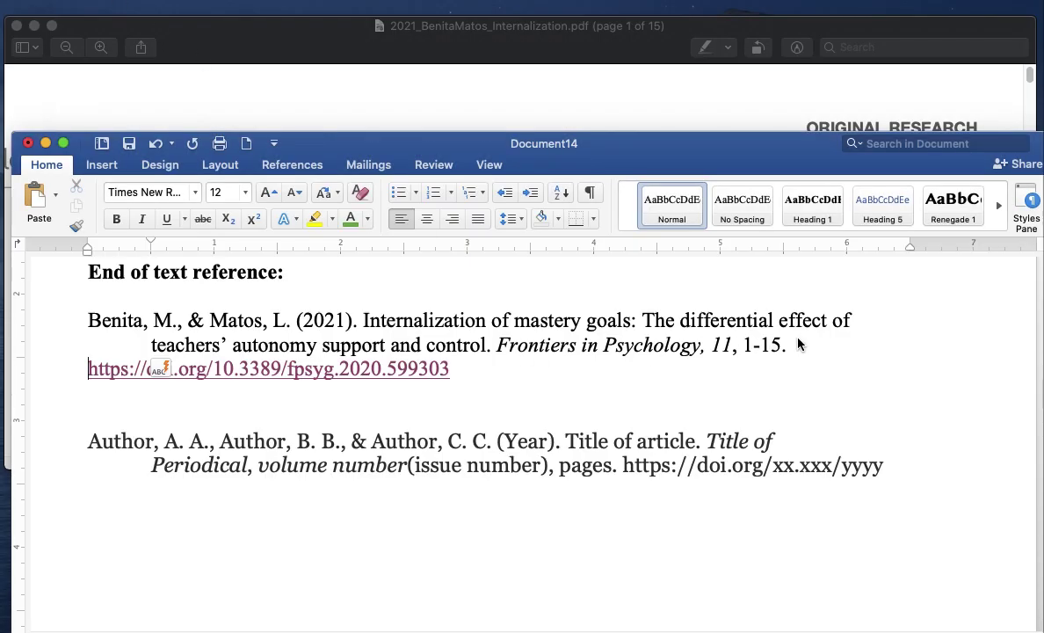
key("Right")
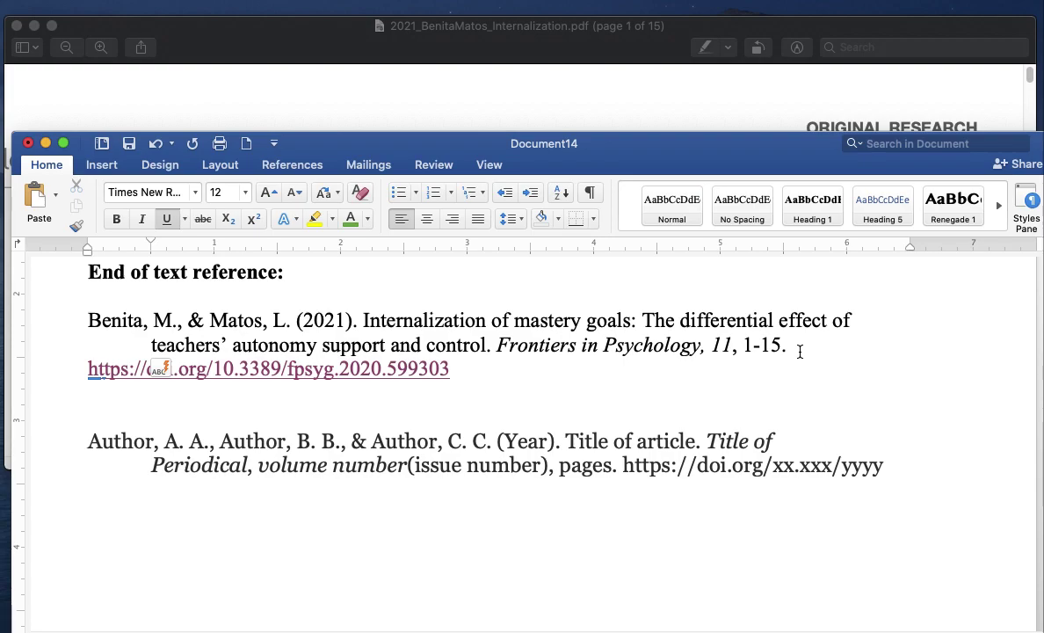
key("BackSpace")
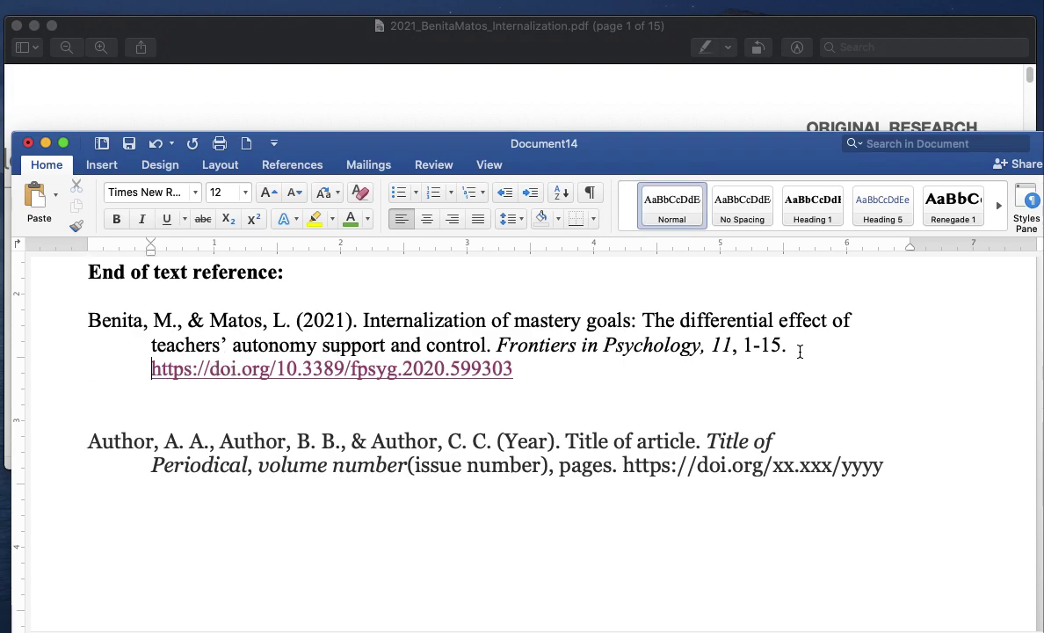
key("Down")
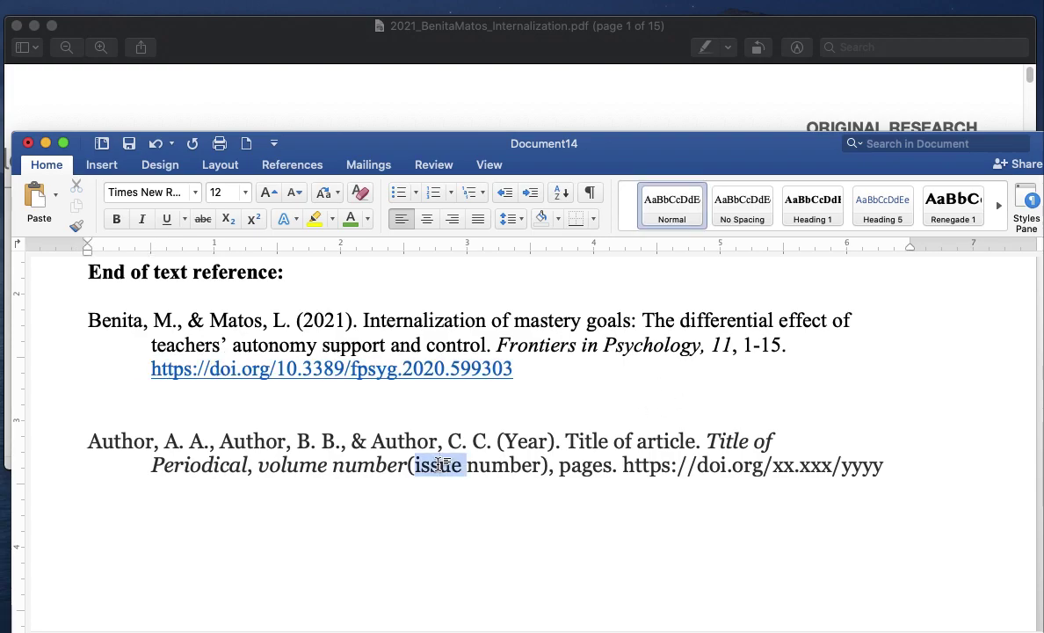
Delete both lines of the placeholder 'Author, A. A.' template reference.
triple_click(443, 465)
key("BackSpace")
triple_click(422, 447)
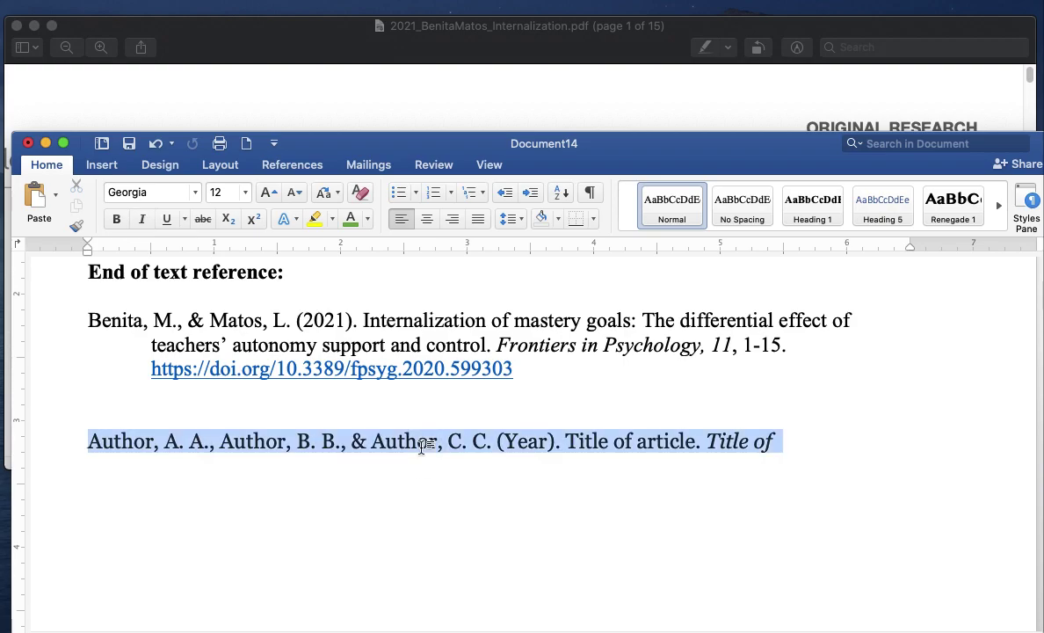
key("BackSpace")
scroll(268, 457, "up", 3)
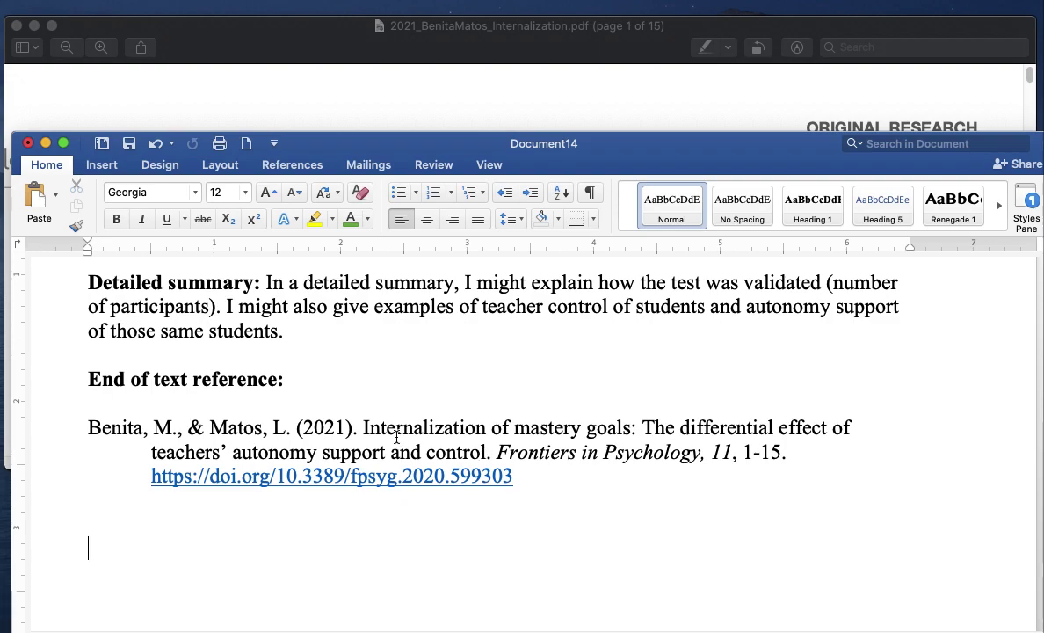
scroll(387, 422, "up", 3)
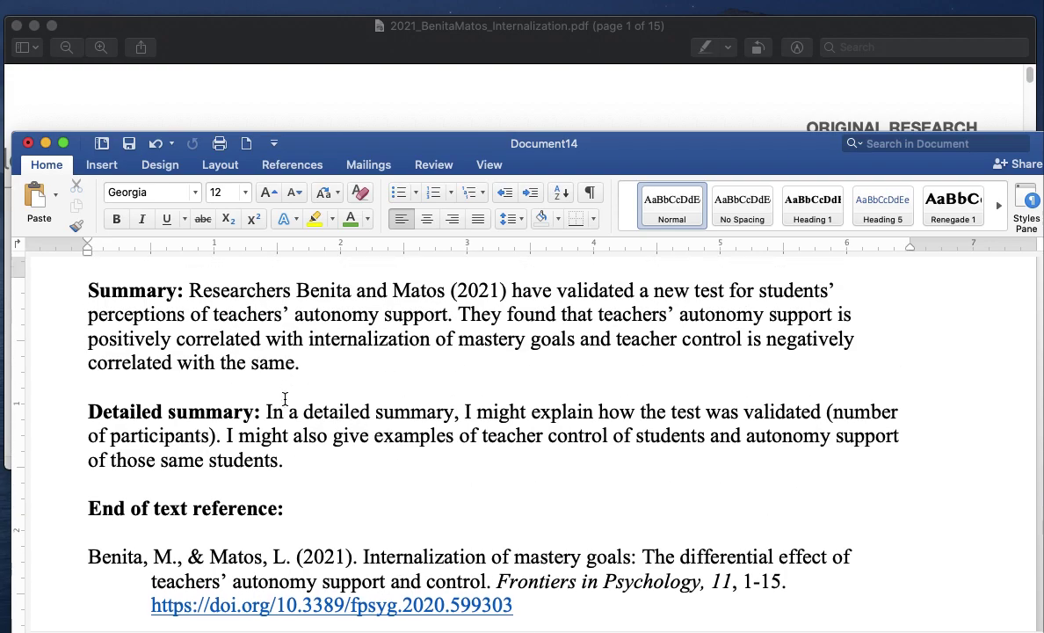
scroll(284, 352, "up", 4)
triple_click(271, 453)
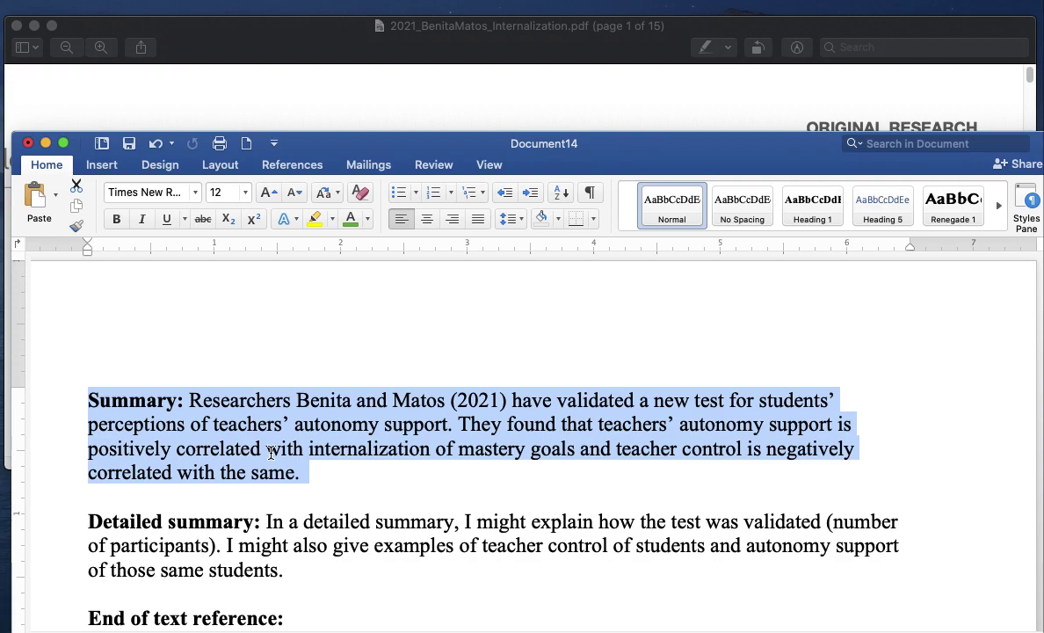
scroll(599, 368, "down", 2)
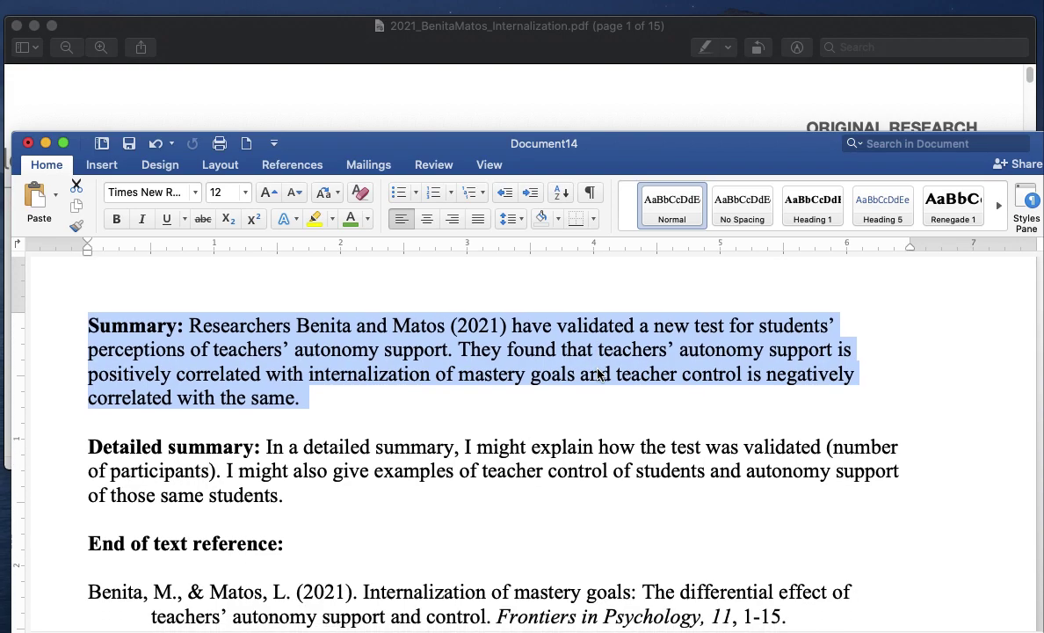
scroll(597, 374, "down", 1)
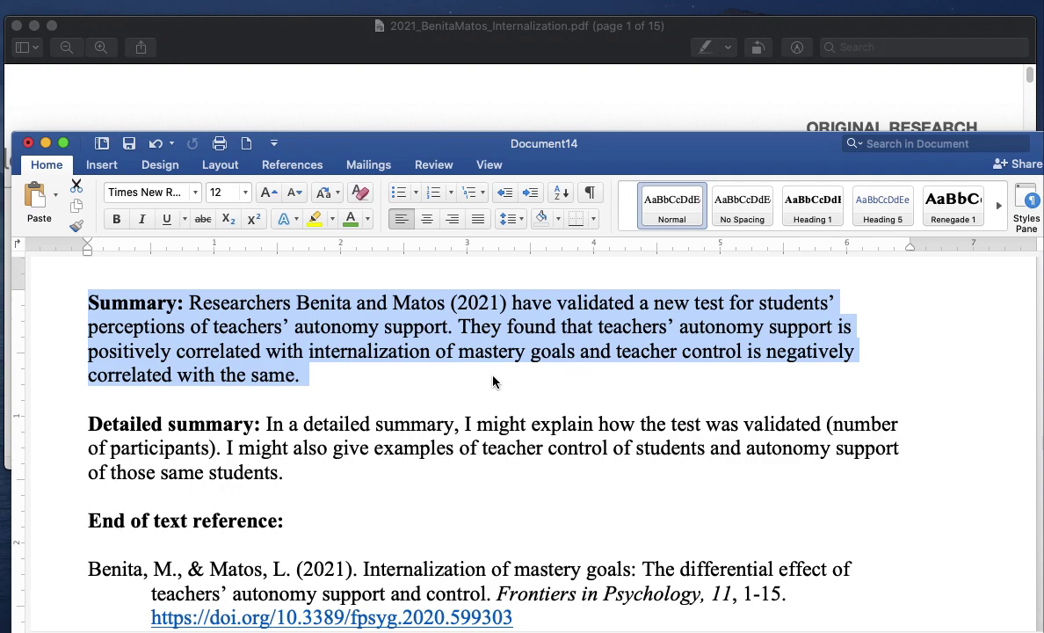
scroll(493, 381, "down", 2)
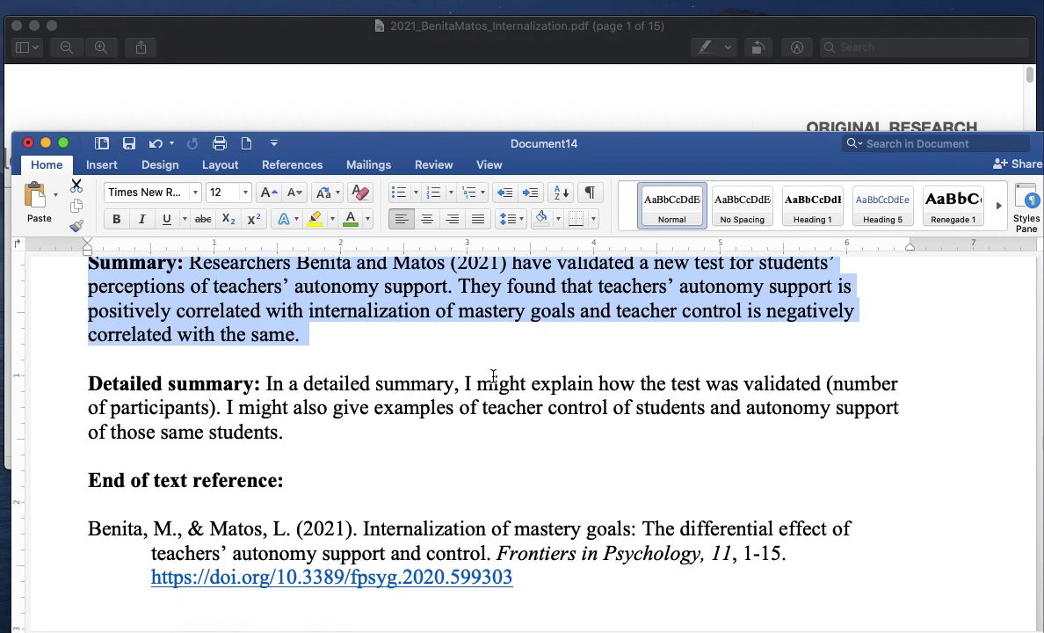
scroll(492, 381, "up", 3)
scroll(493, 379, "down", 2)
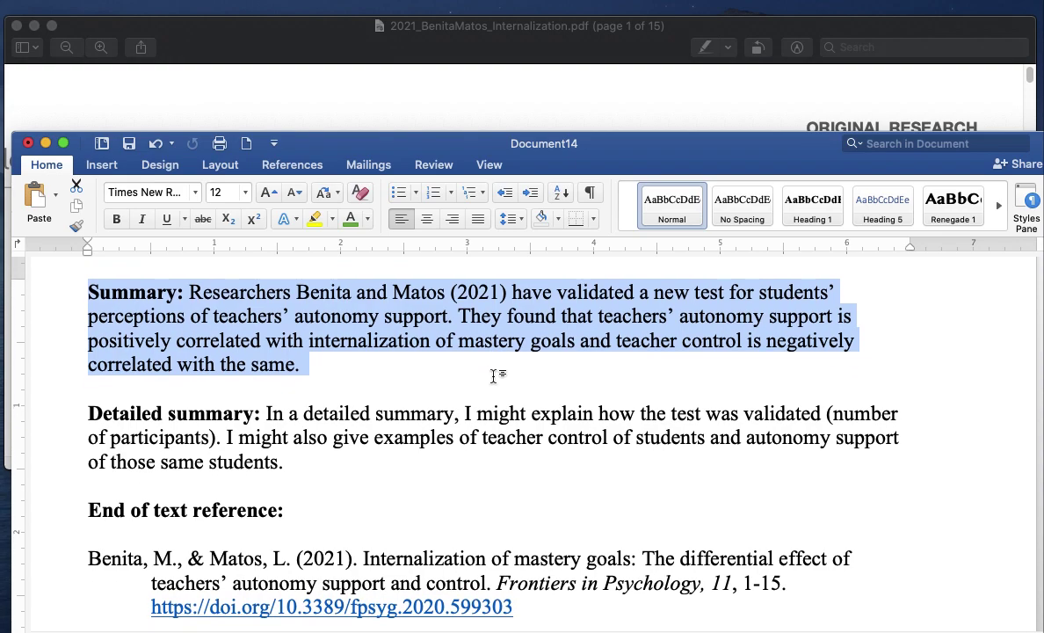